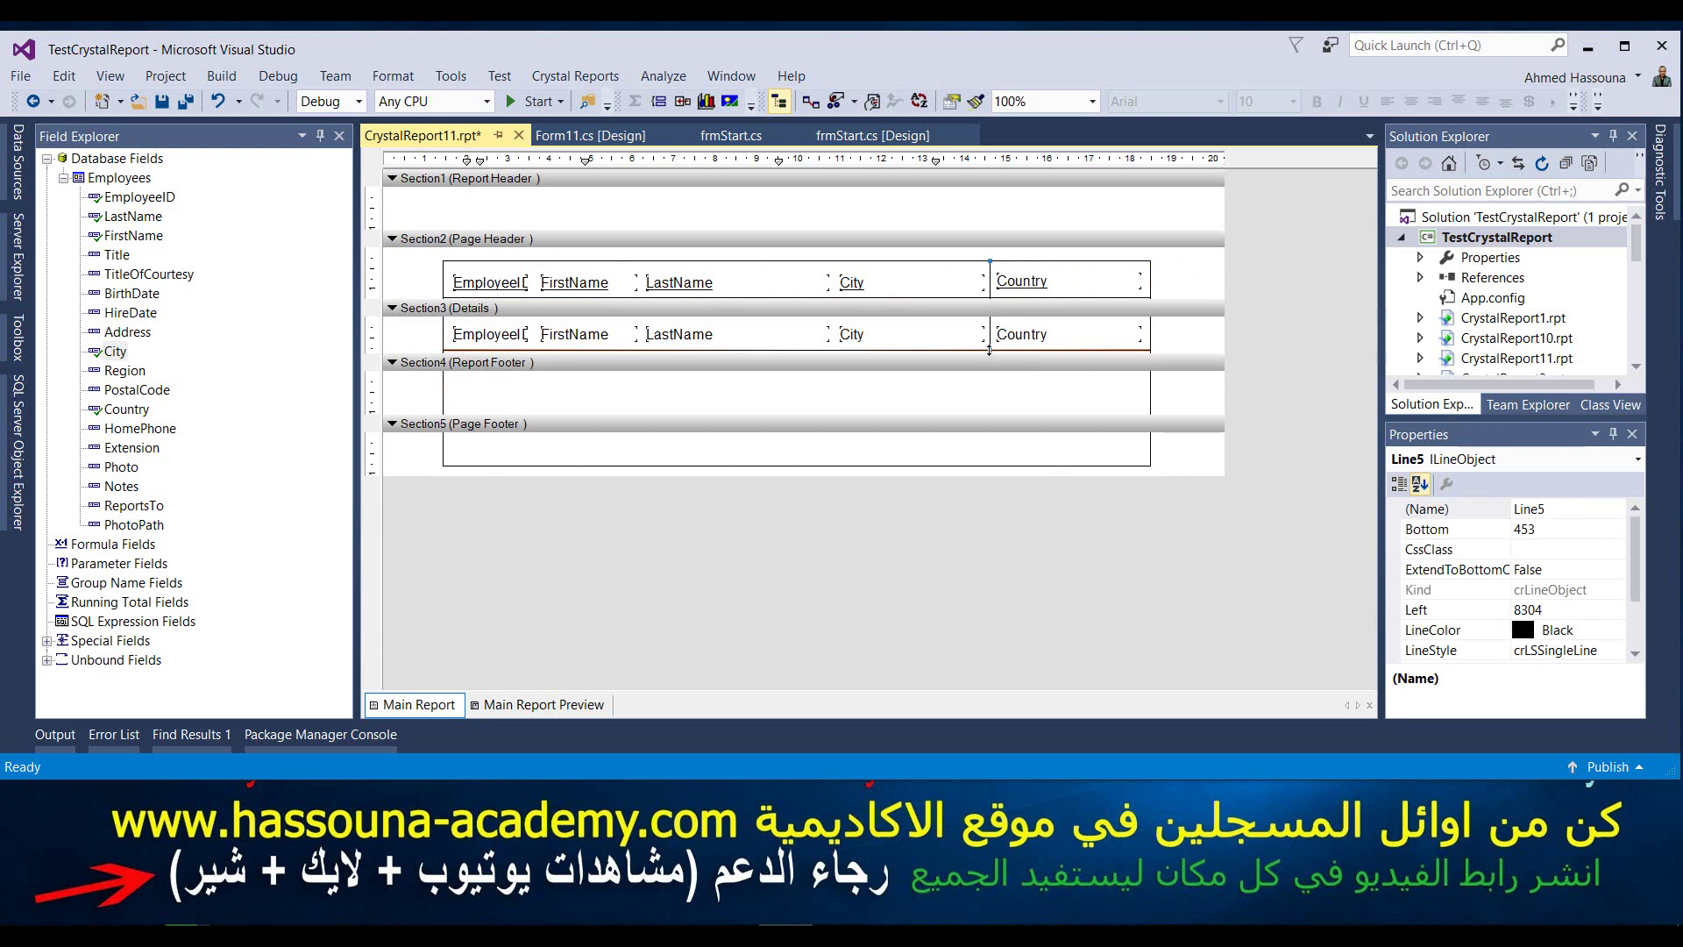
Step: Extend the vertical line between the City and Country columns down to the bottom border of the Details row
left_click_drag(990, 350, 989, 351)
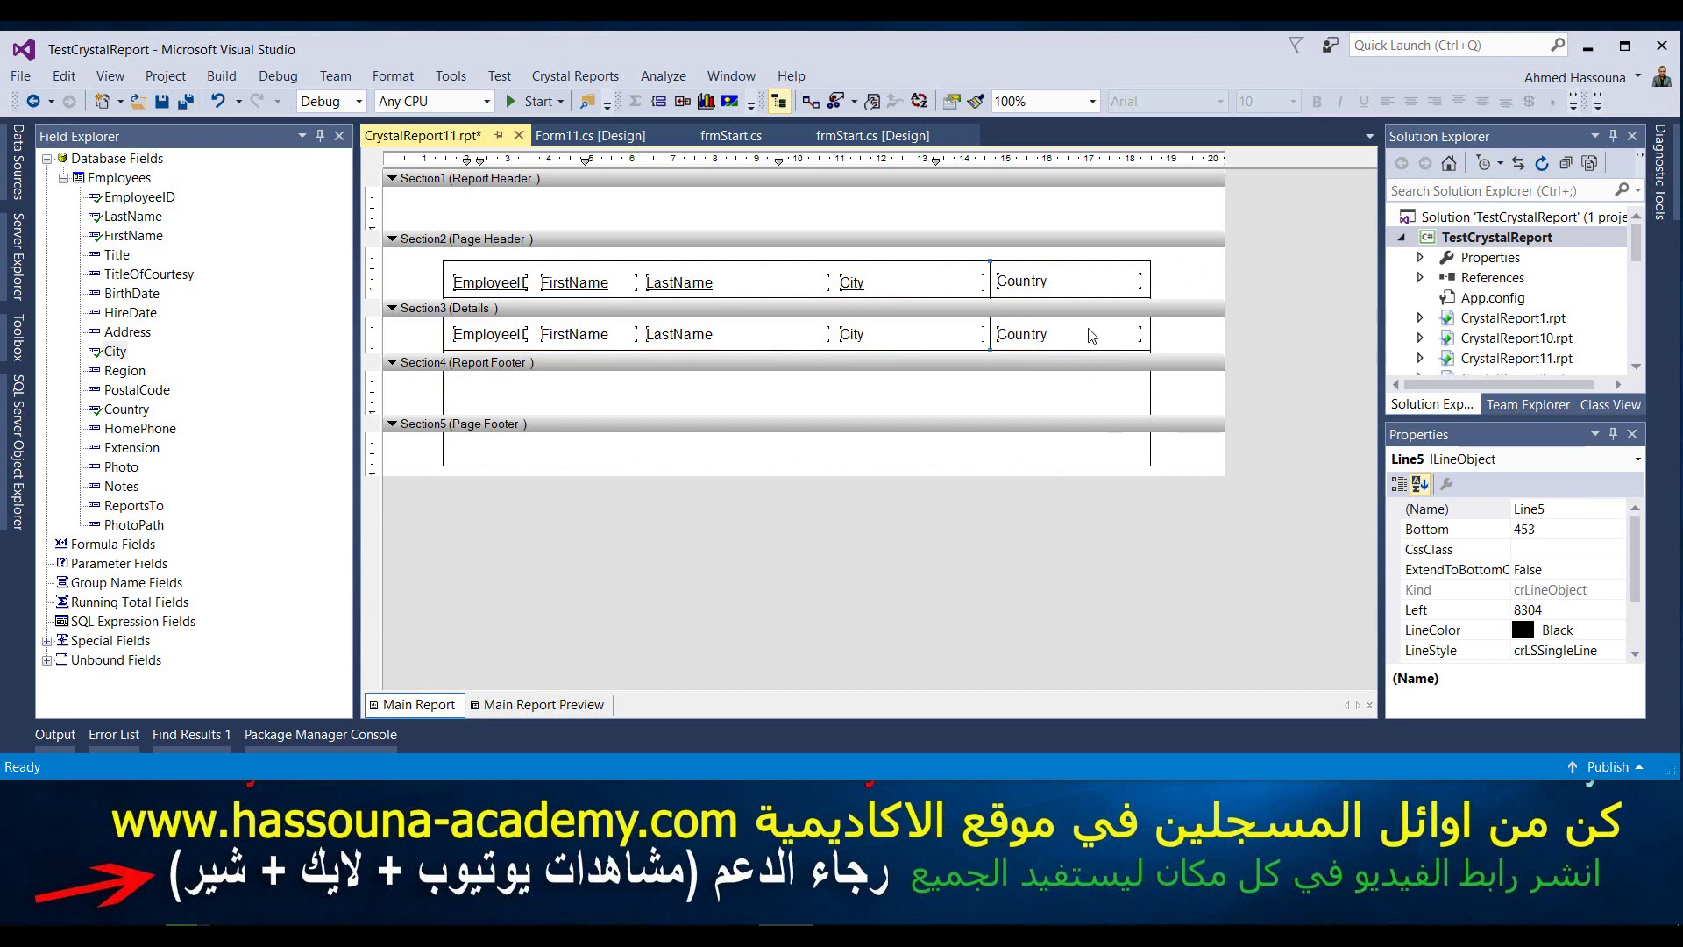
left_click(1207, 282)
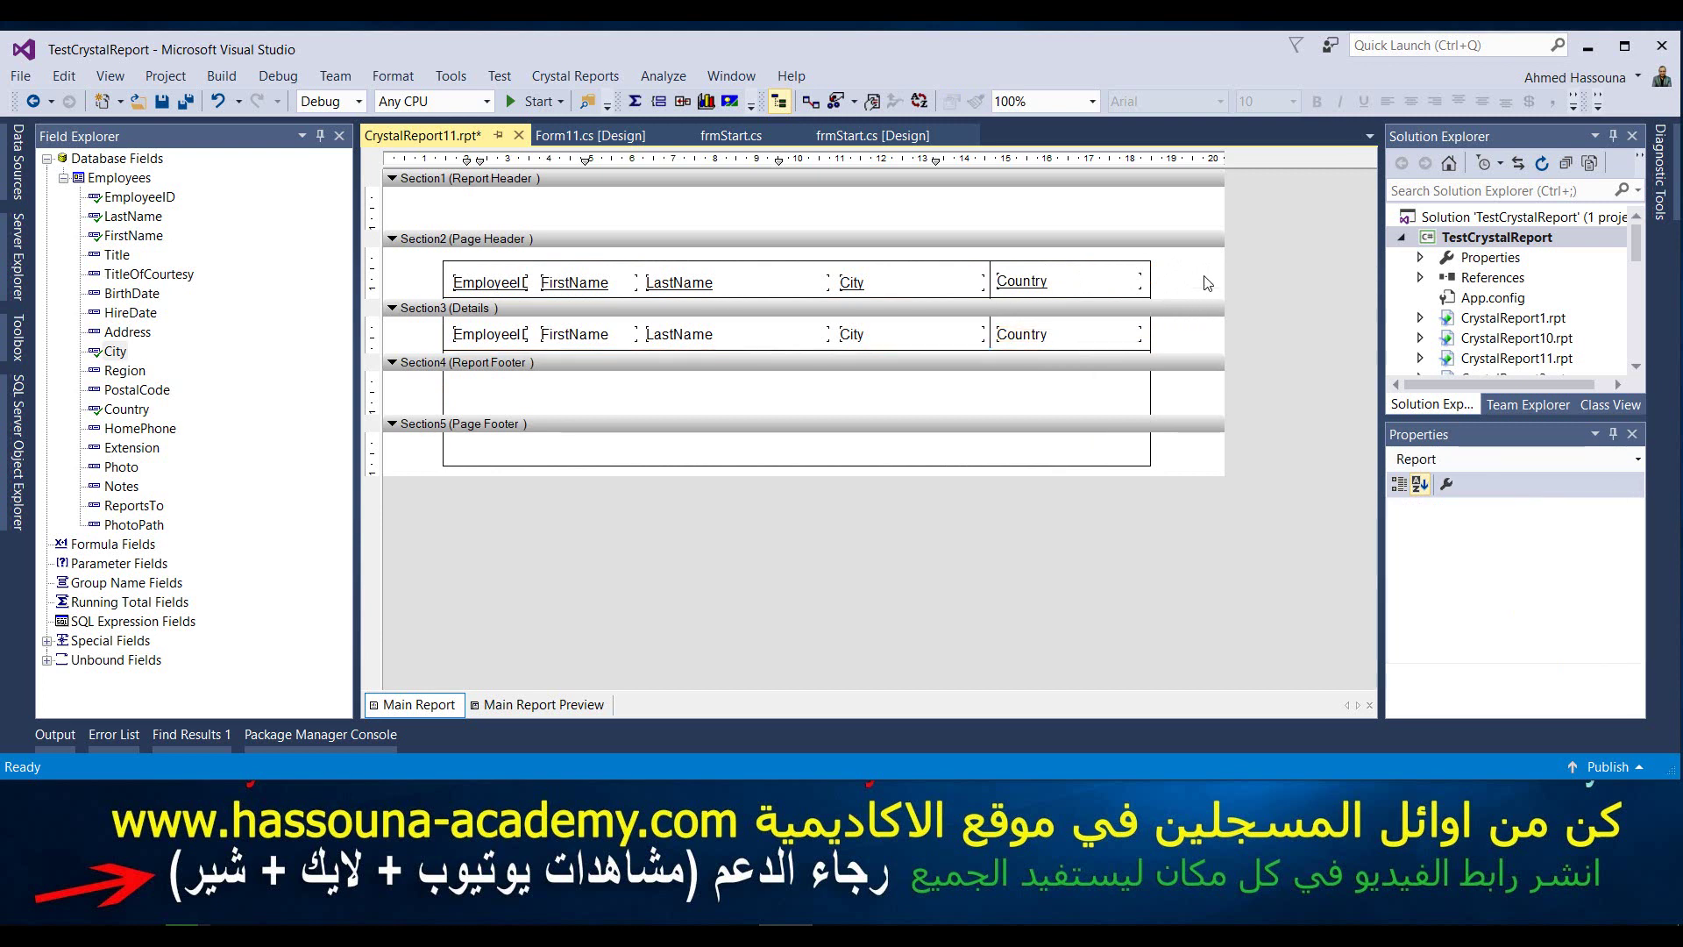
left_click(991, 338)
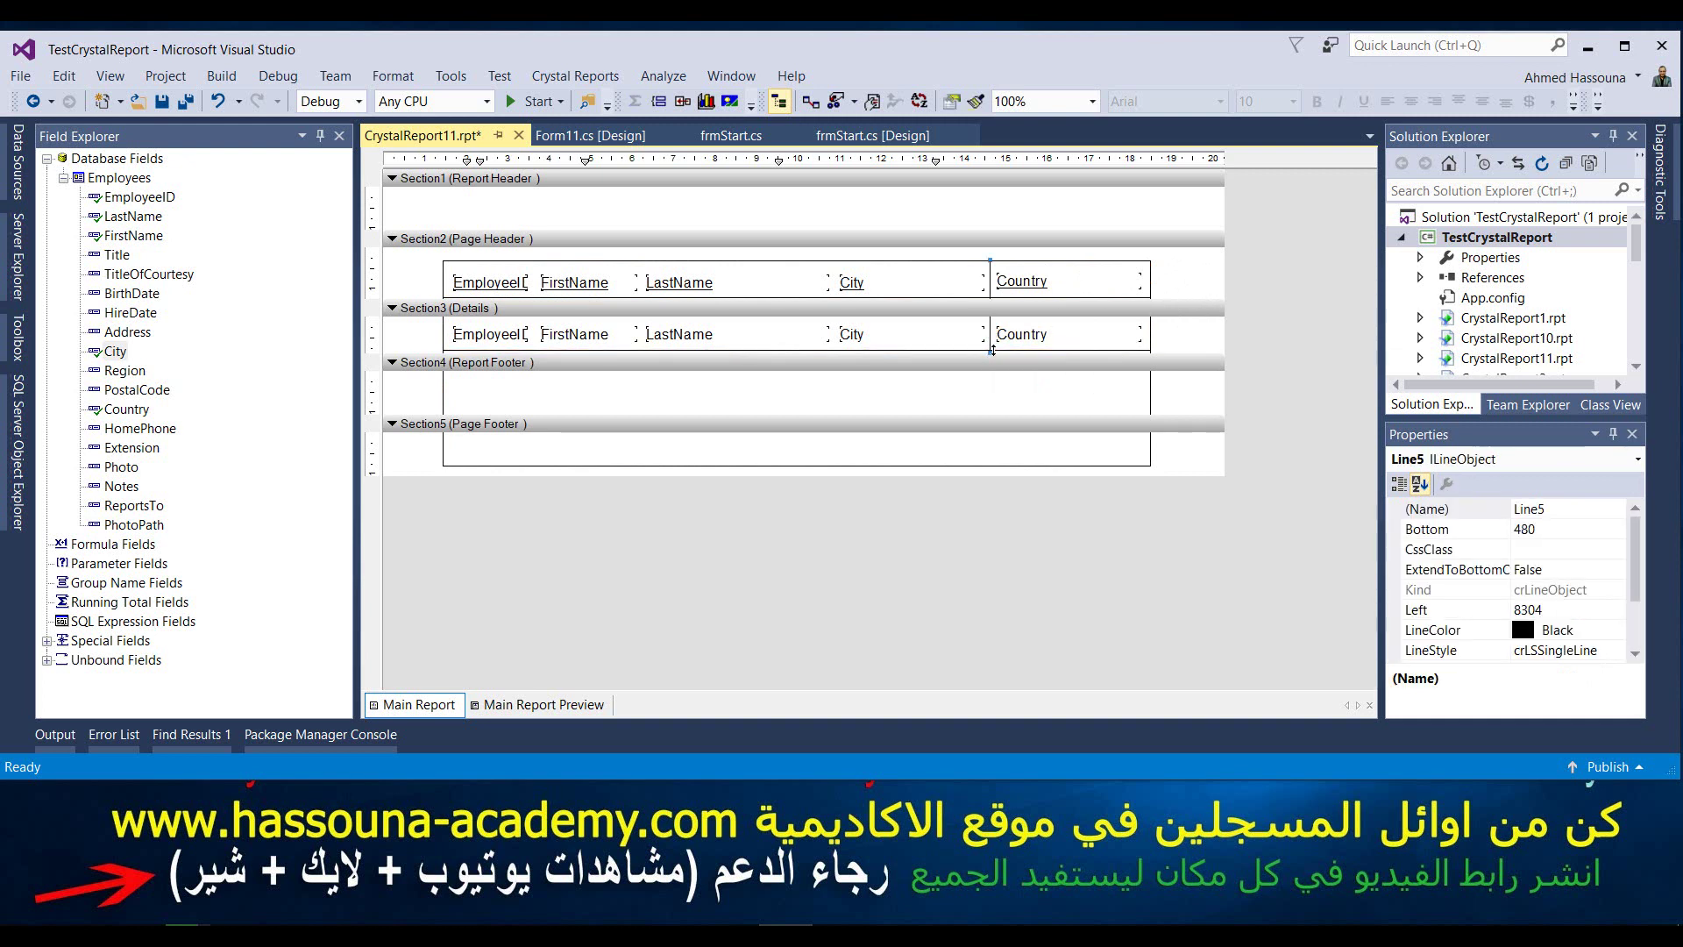
left_click(1191, 326)
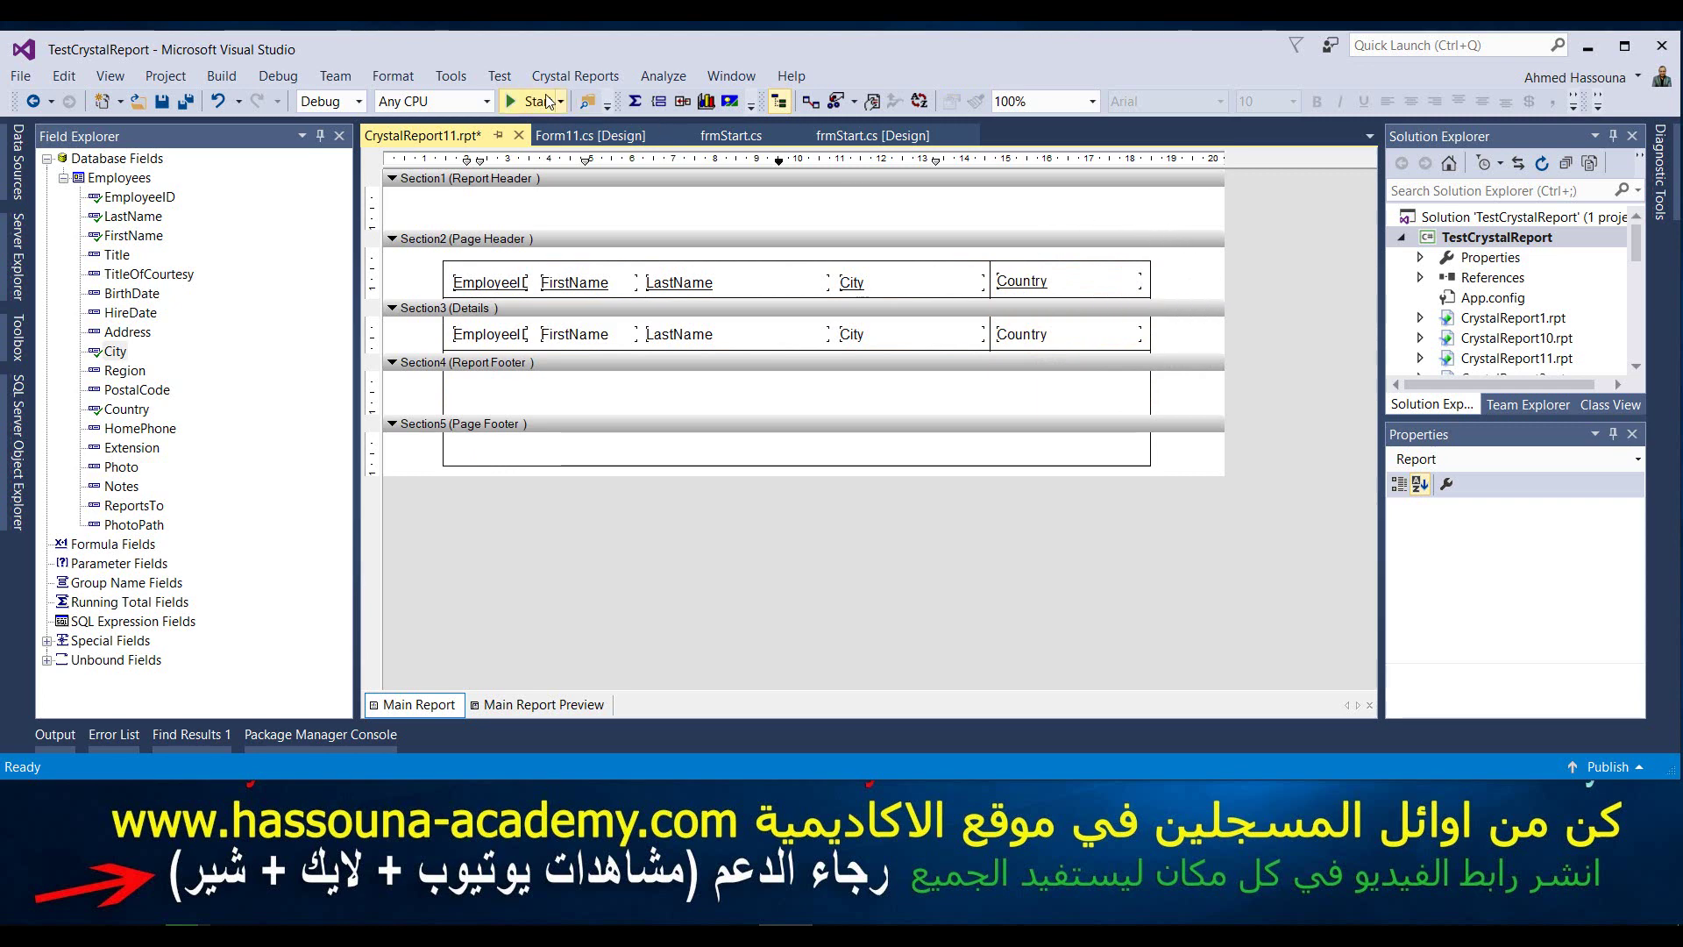
Step: Save the report, run the project, open Form11 from button11, inspect the Country column divider across the page, and close the forms
key("ctrl+s")
key("F5")
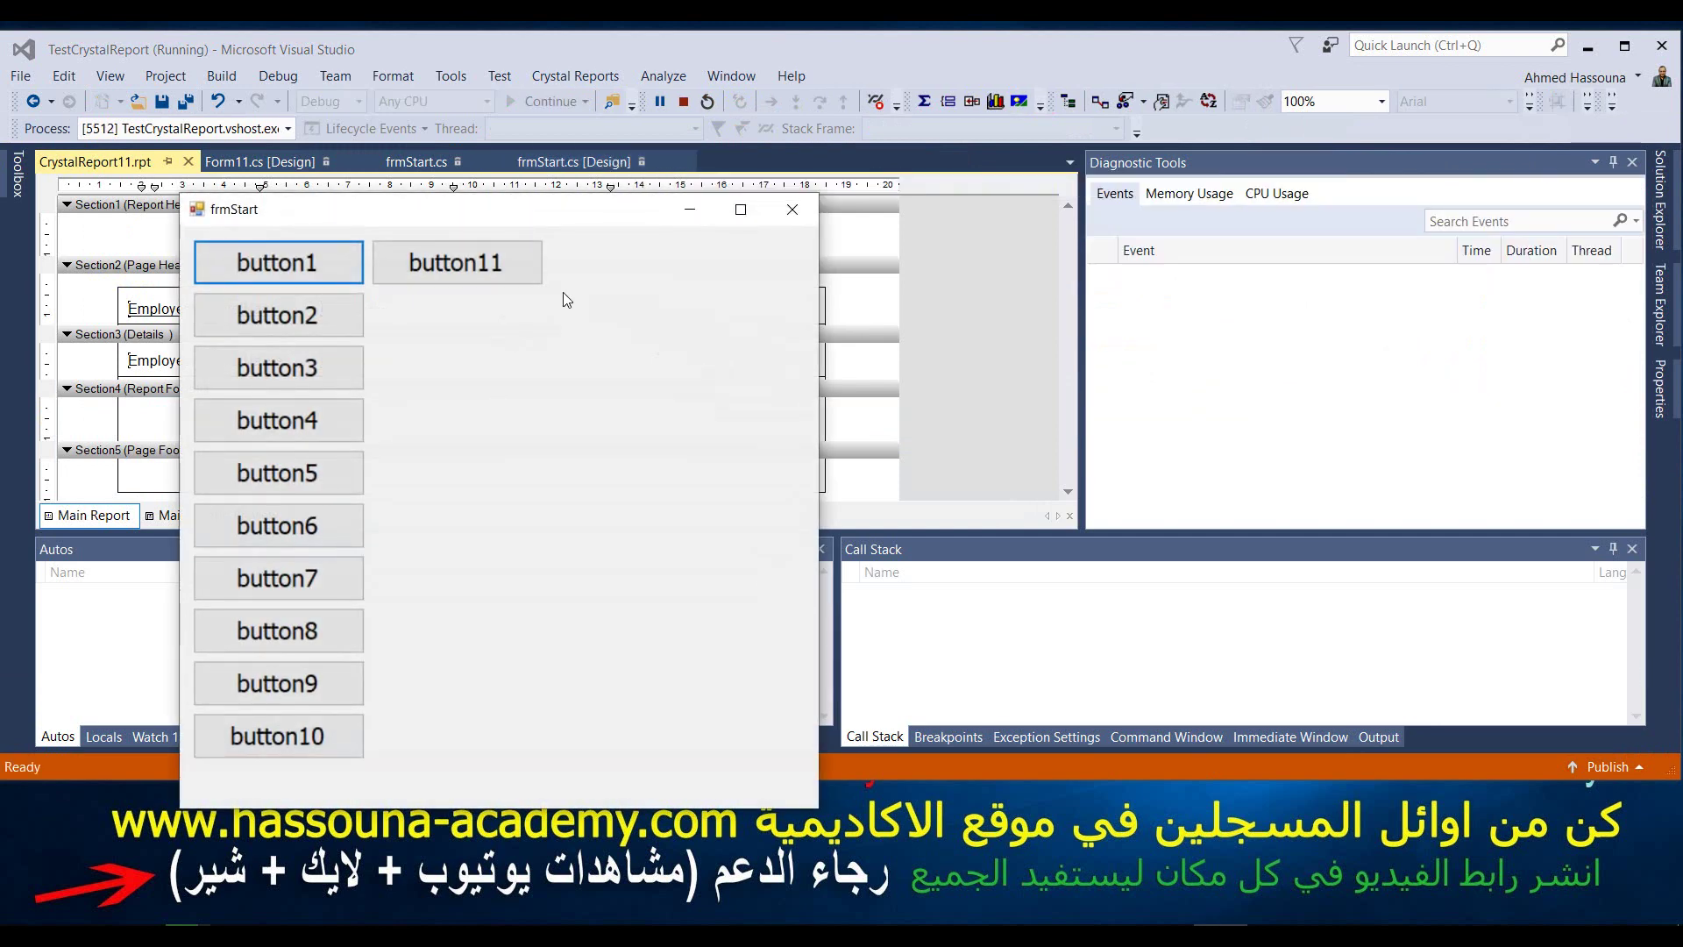
left_click(506, 288)
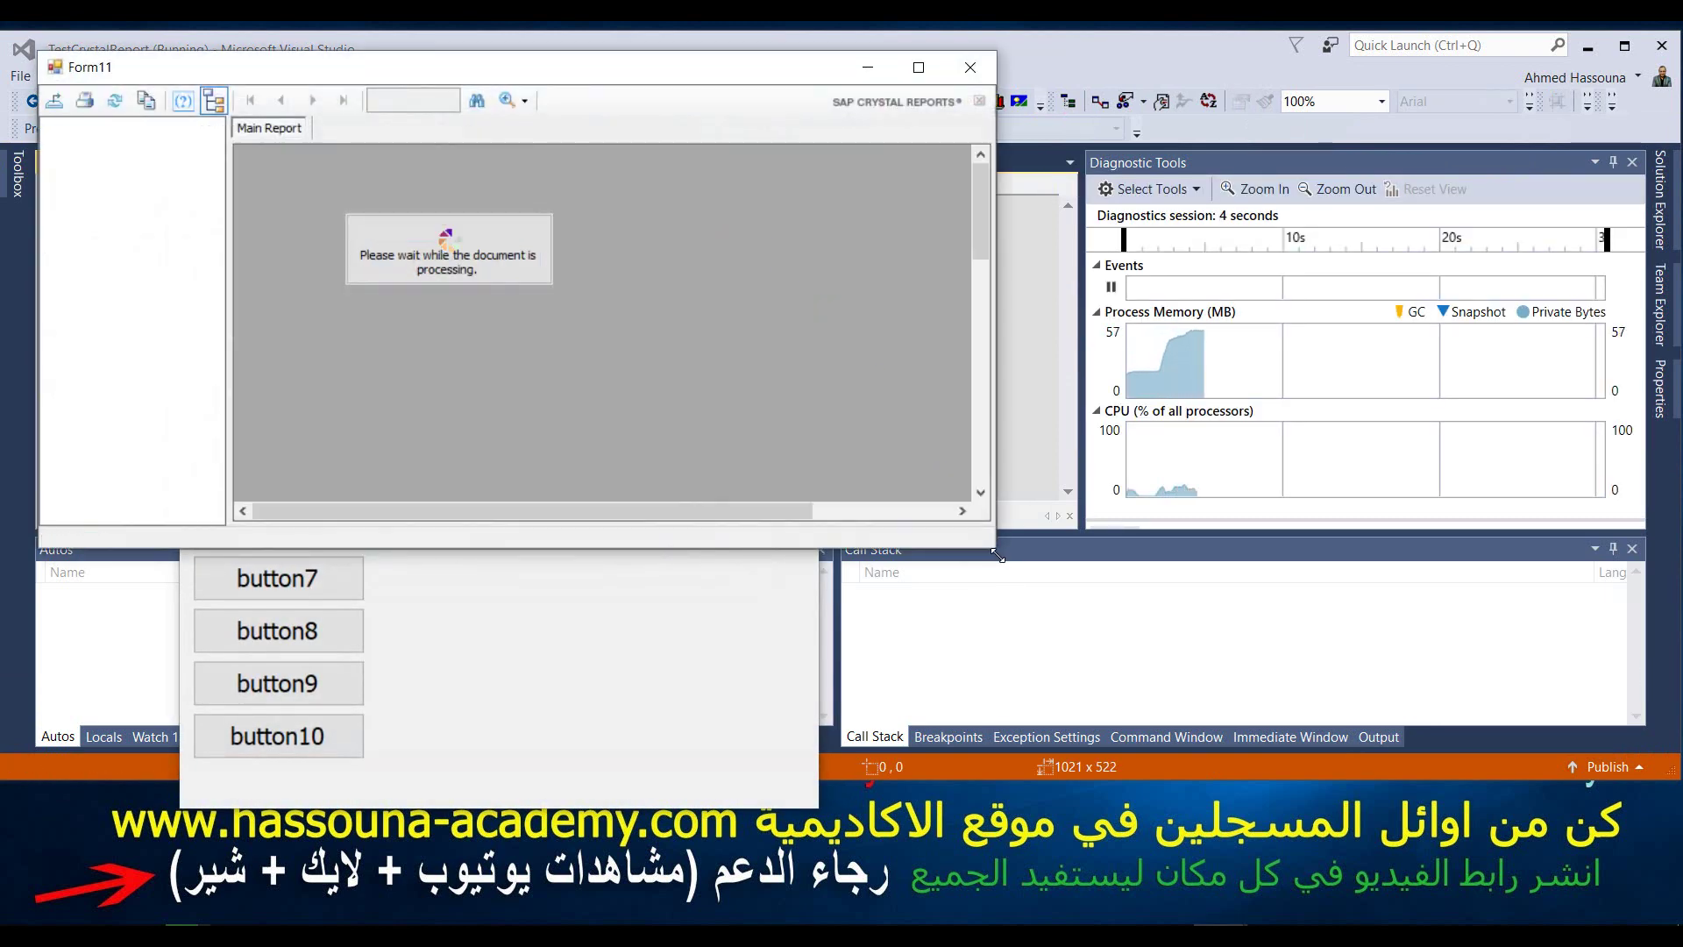
left_click_drag(996, 553, 1602, 783)
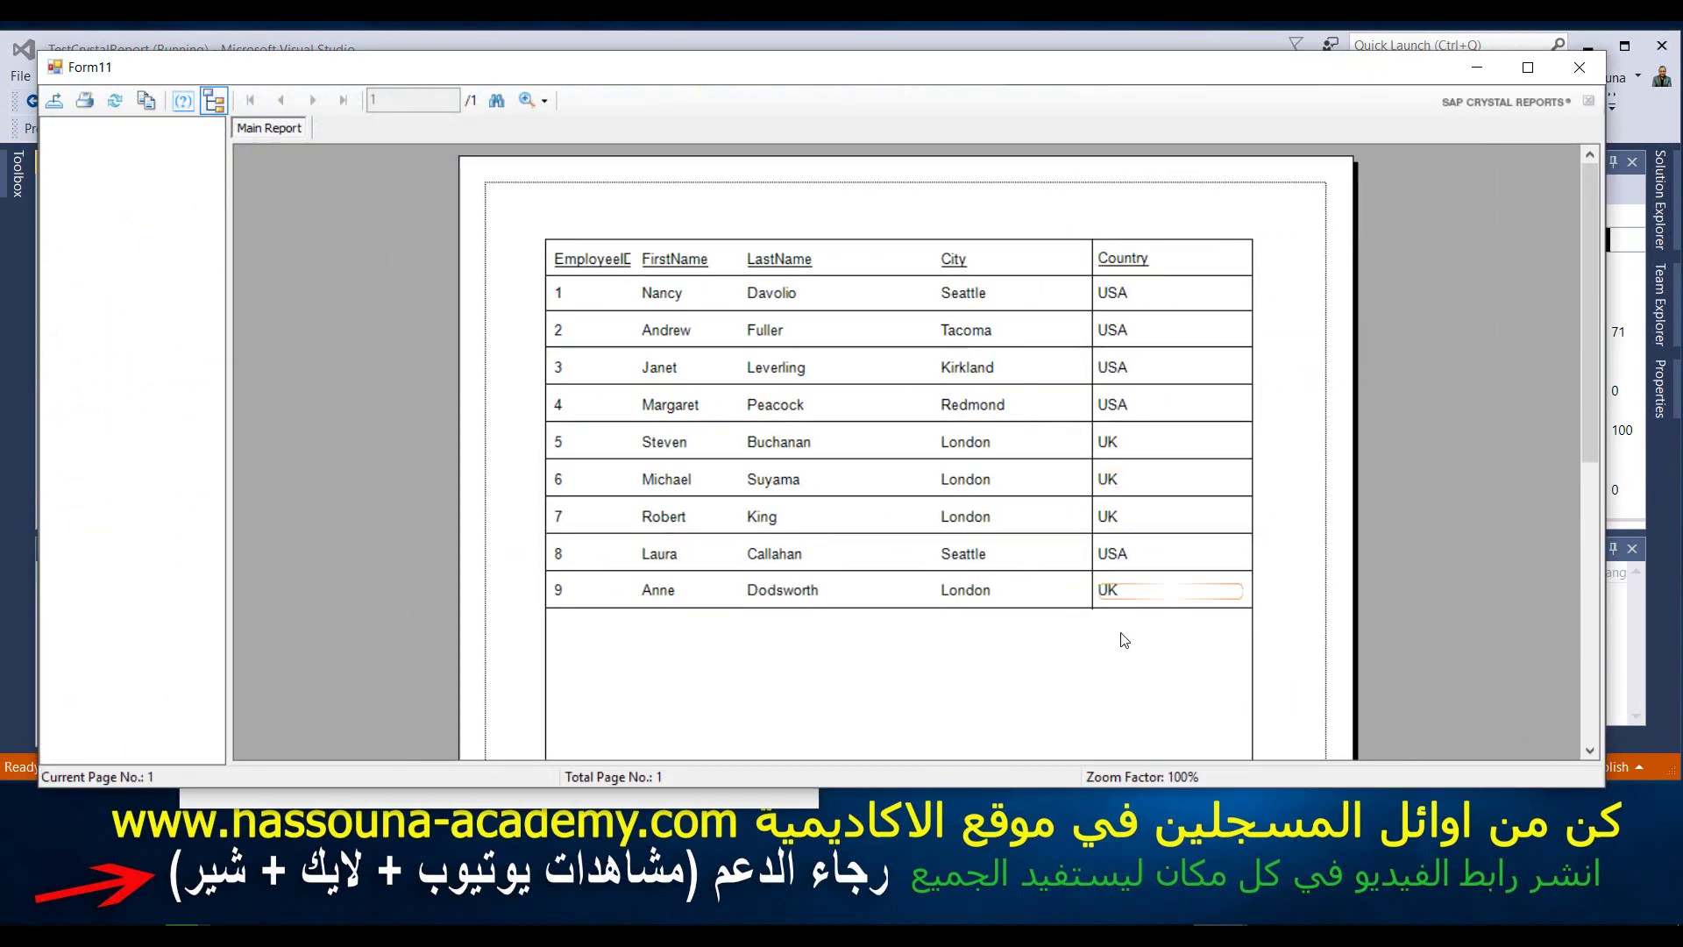
scroll(1134, 534, "down", 5)
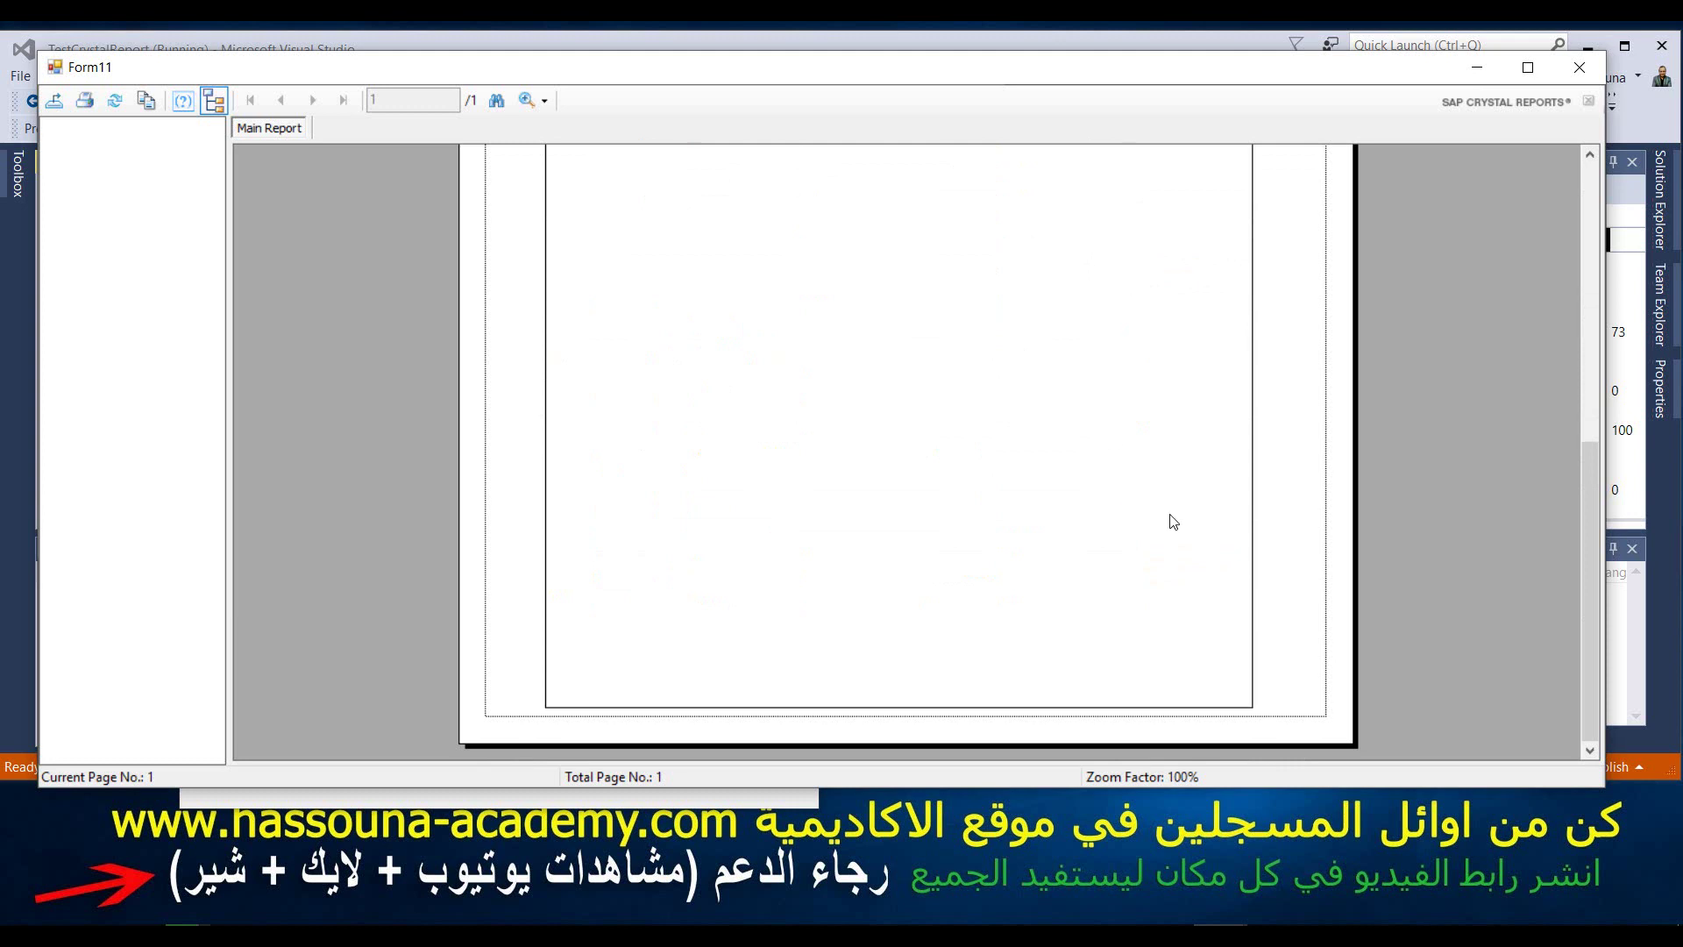
scroll(1191, 589, "up", 1)
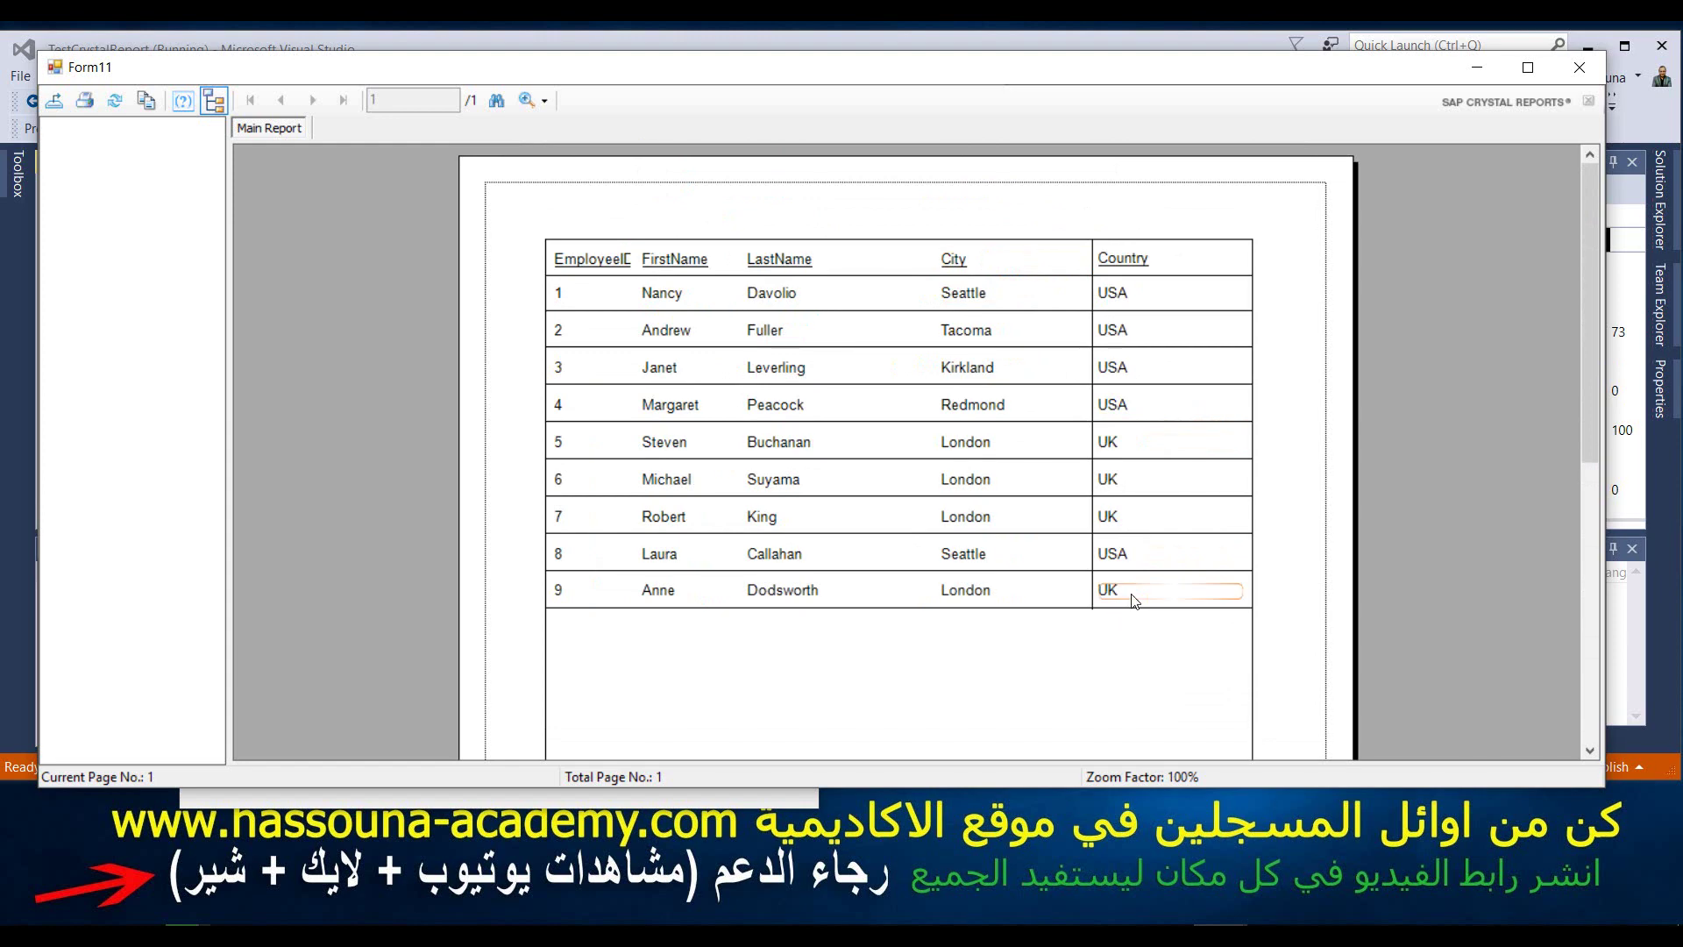
left_click(1579, 68)
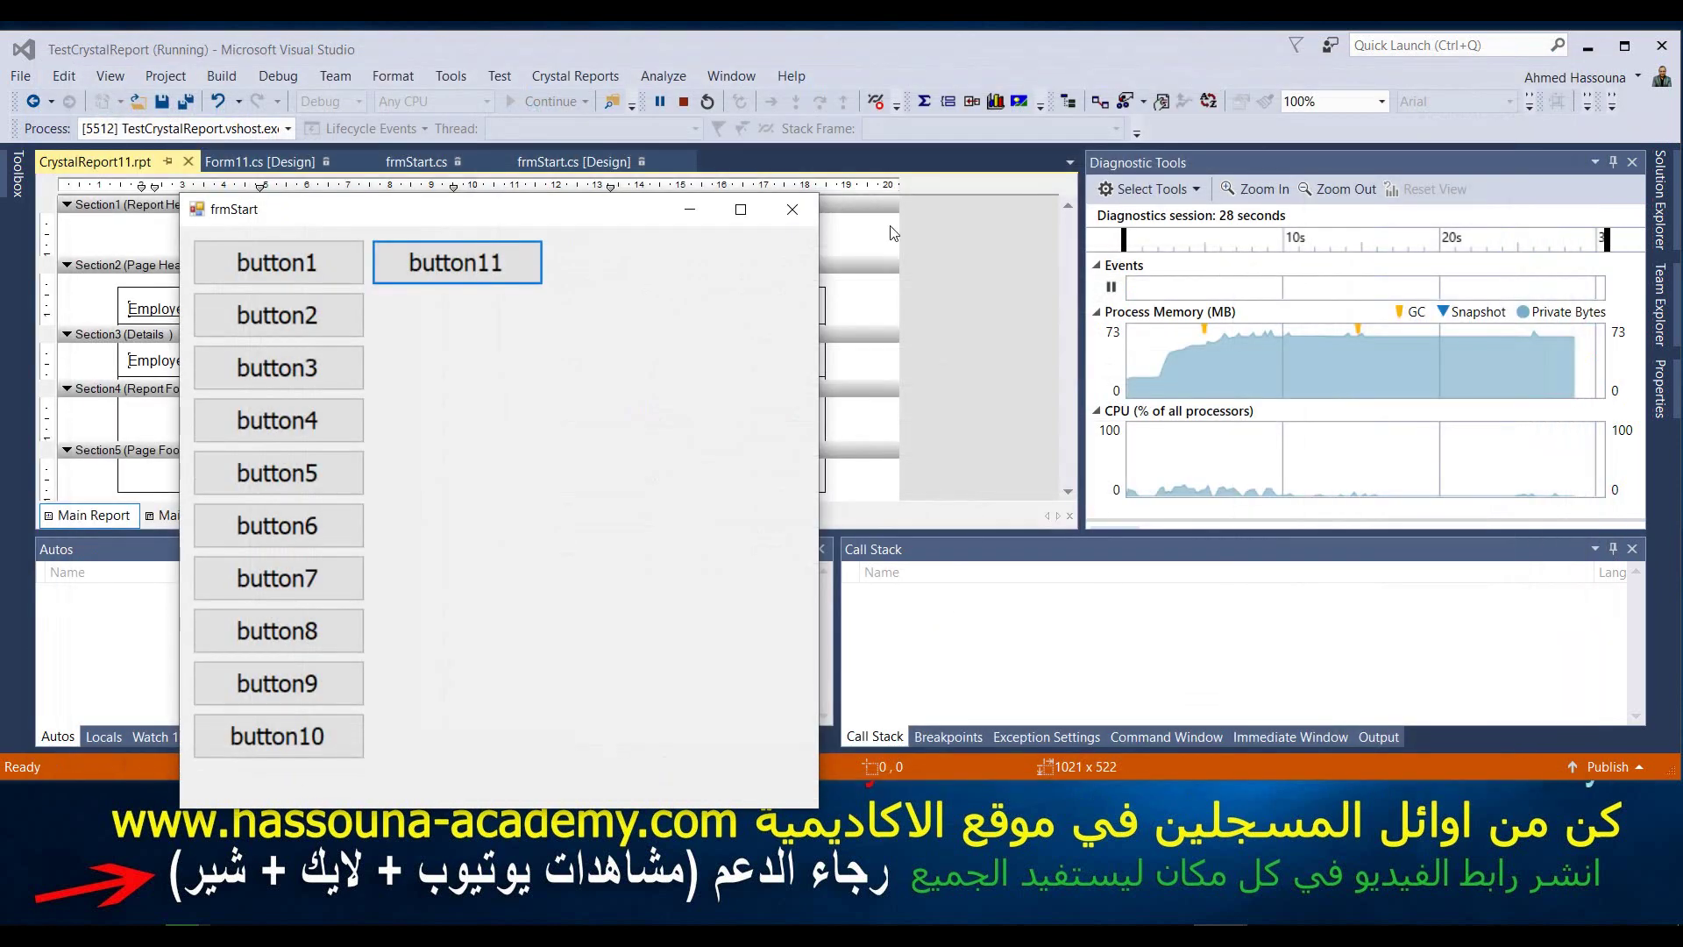
left_click(810, 219)
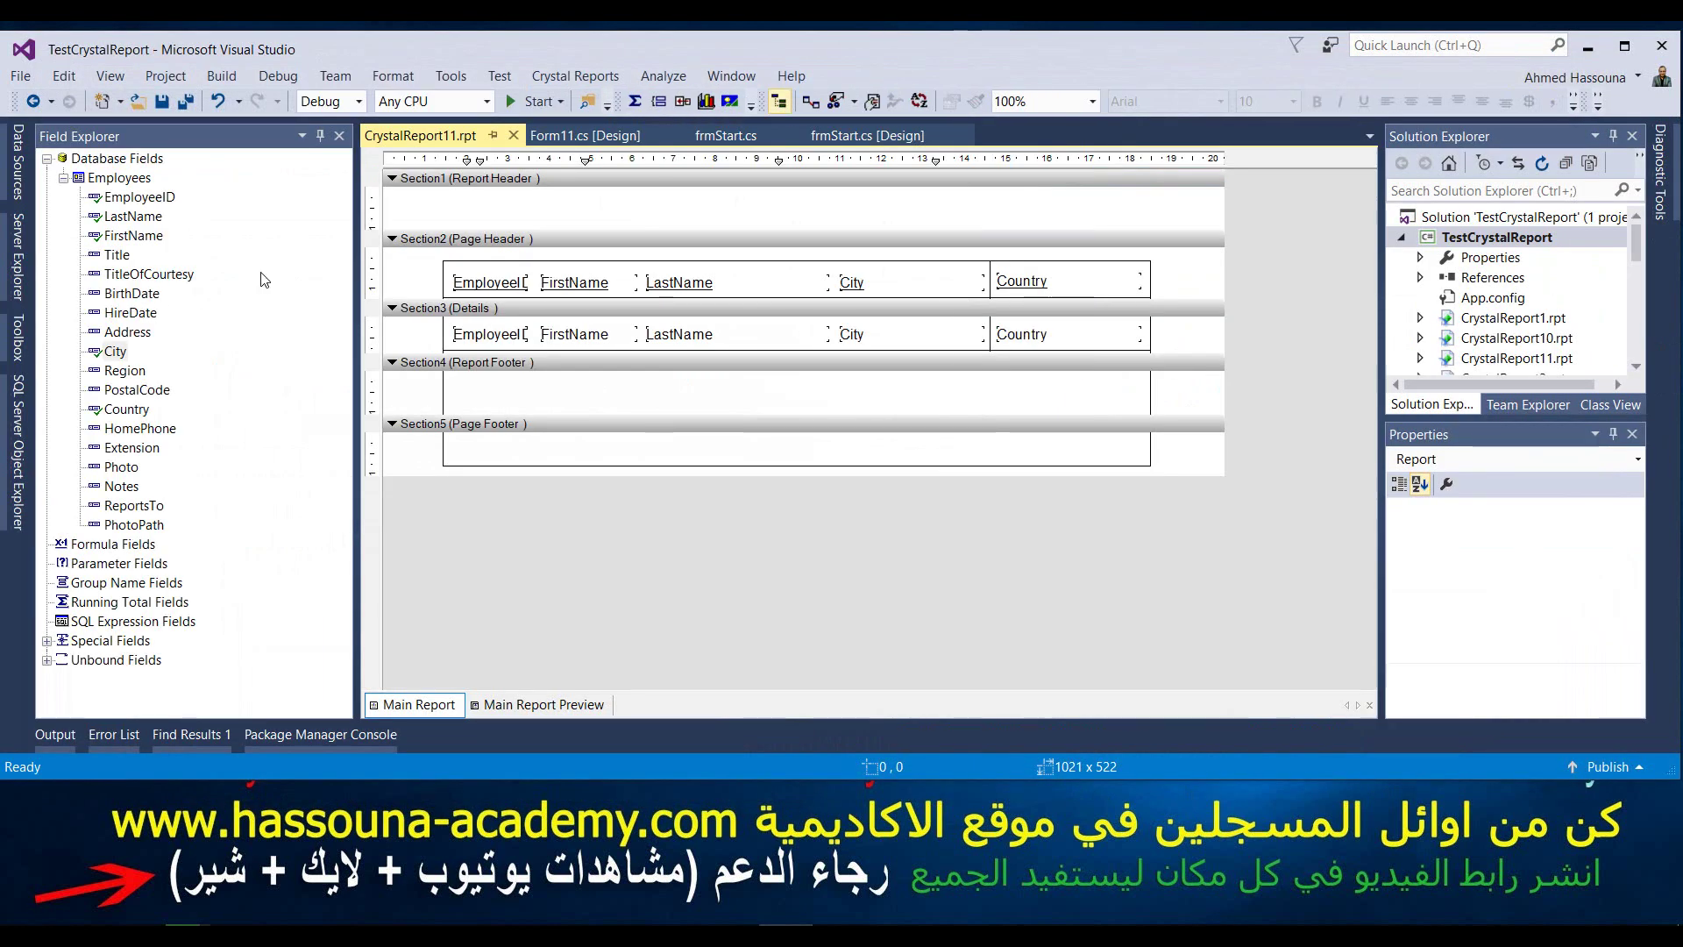
Step: Change the EmployeeID column heading in the Page Header to "id"
left_click(487, 281)
right_click(488, 281)
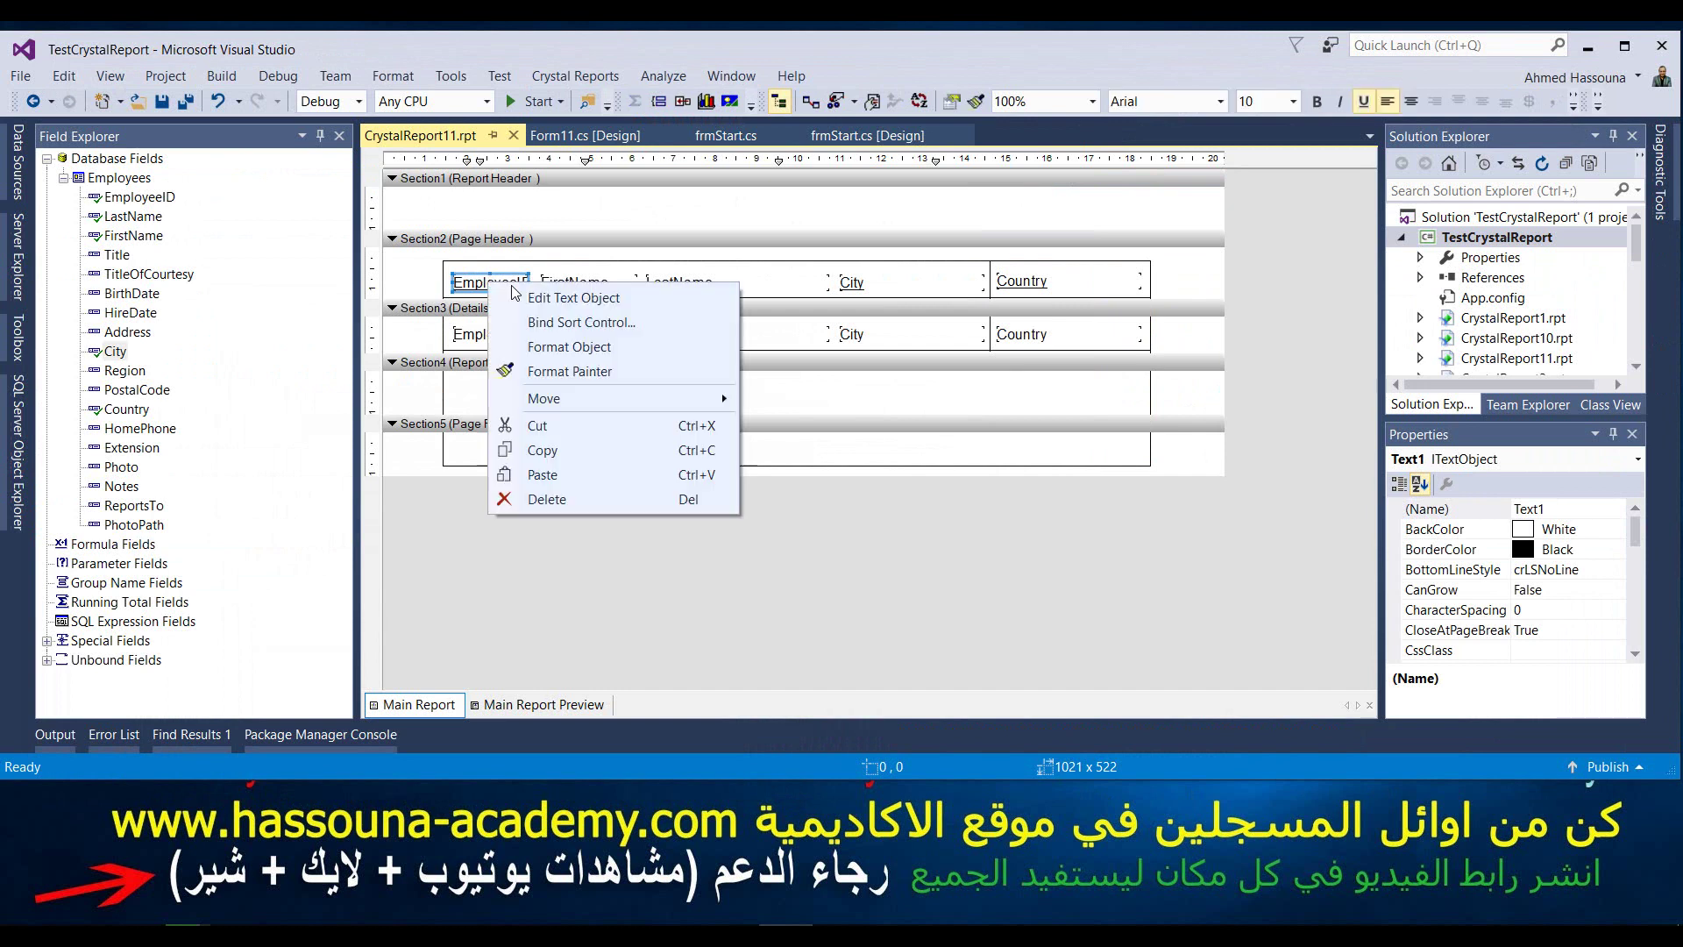
left_click(527, 296)
key("ctrl+a")
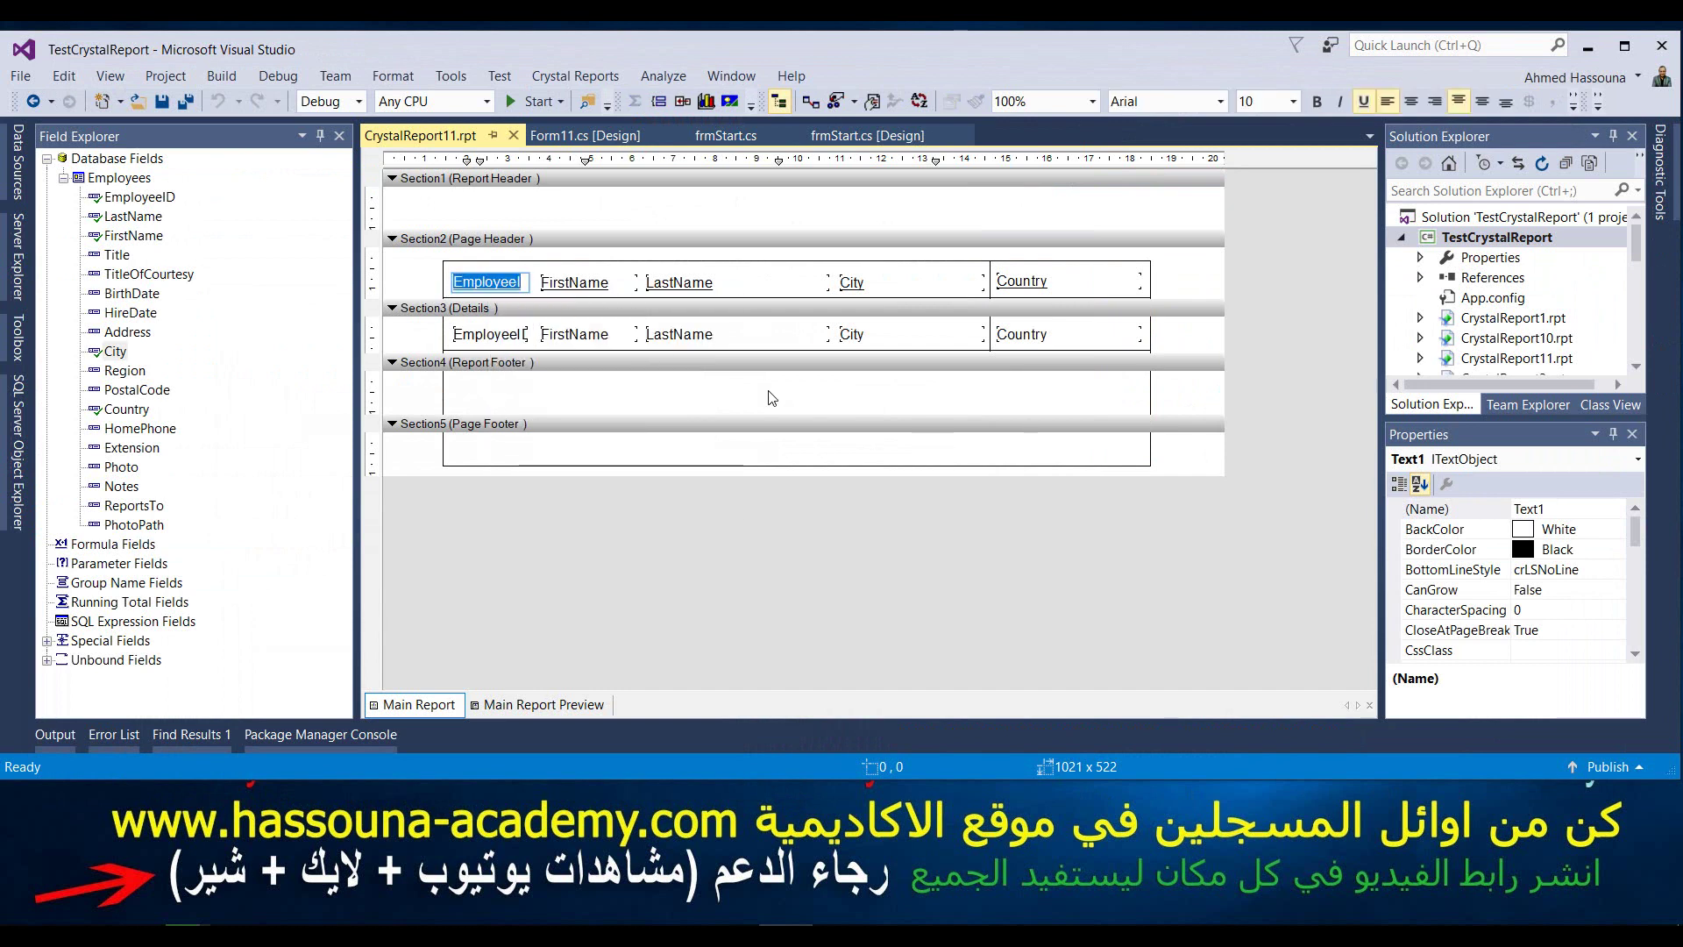
type("id")
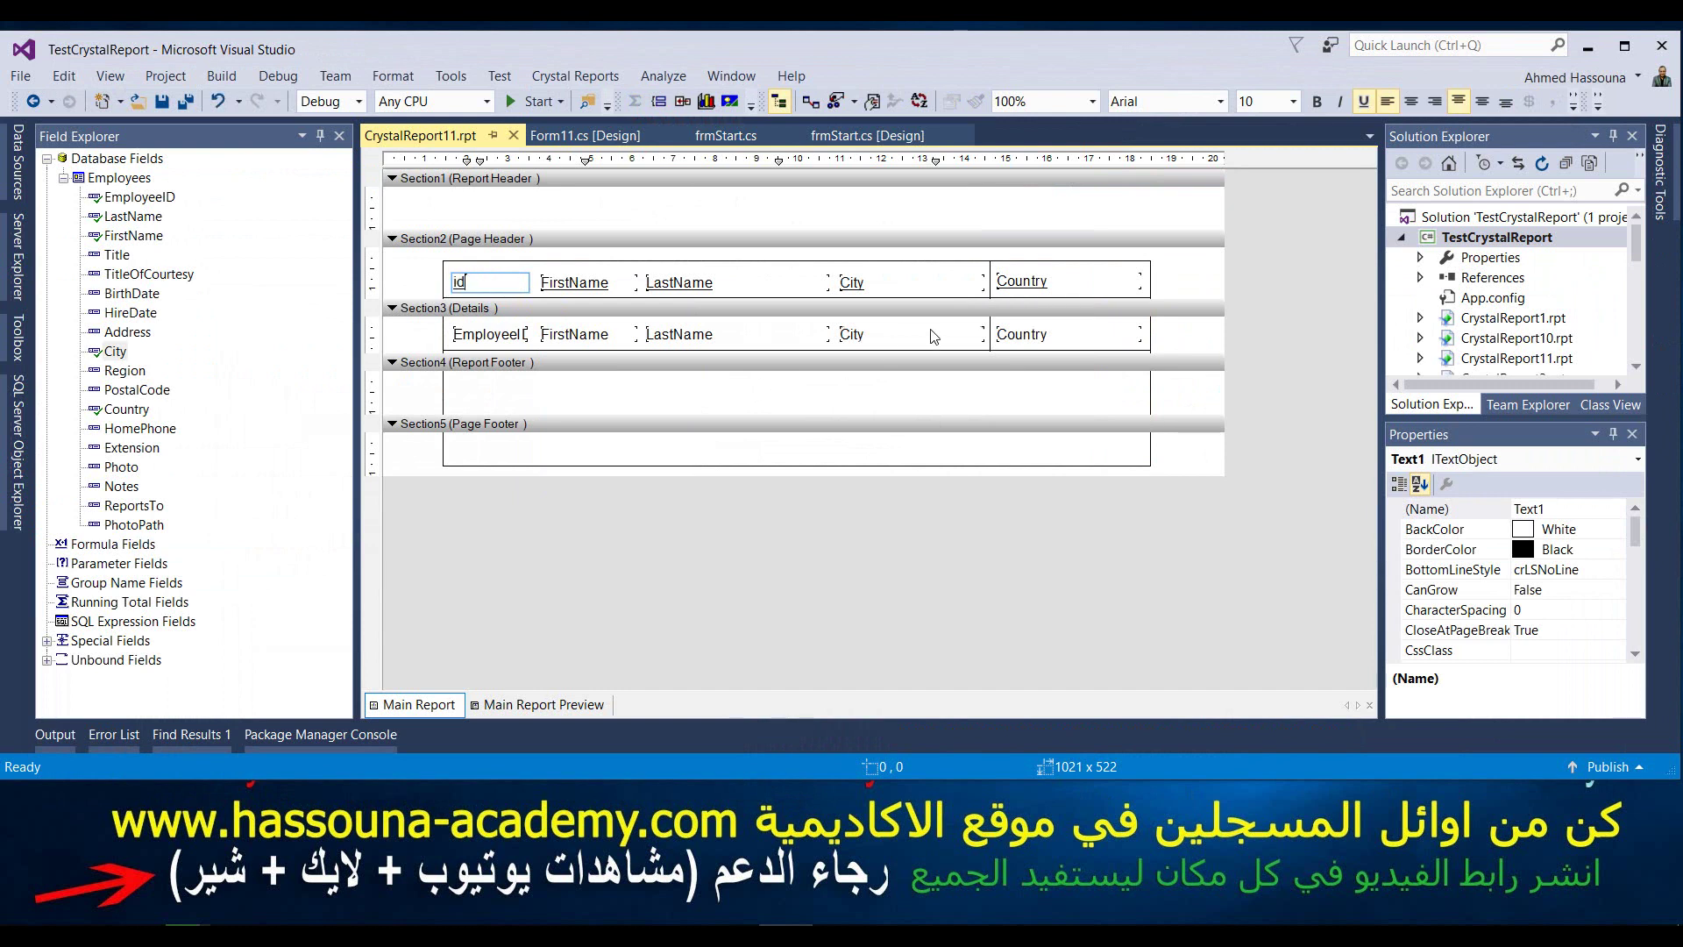
left_click(1212, 279)
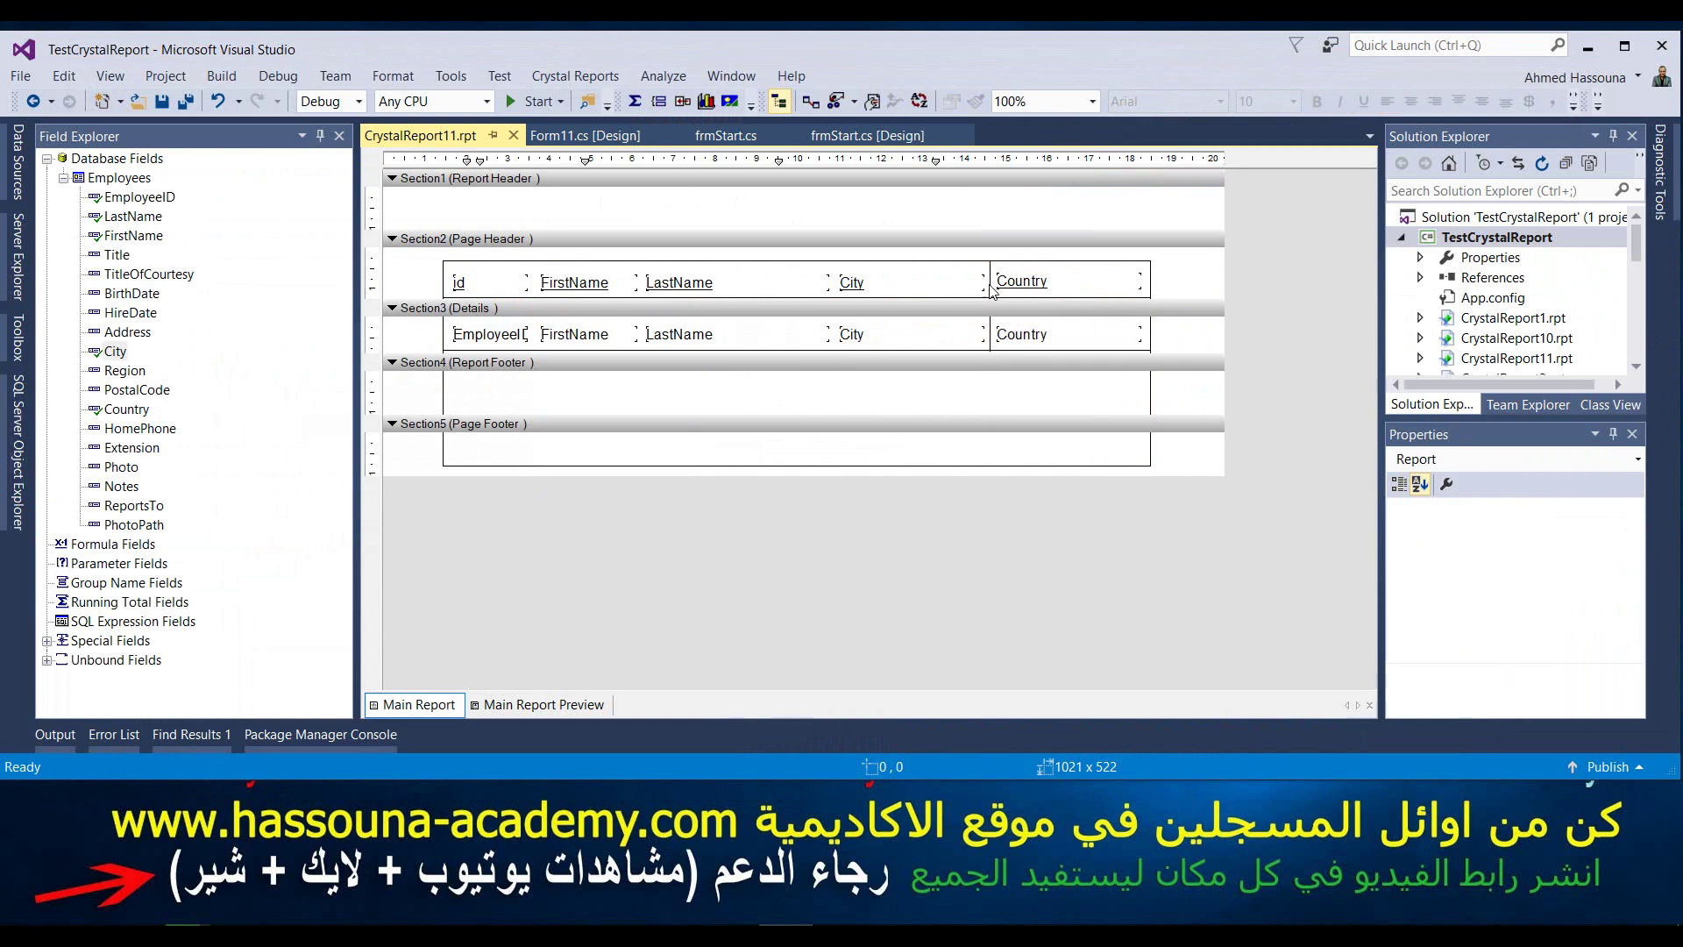
Step: Fine-tune both ends of the City–Country divider line to meet the header's upper border and the Details row's lower border
left_click(990, 291)
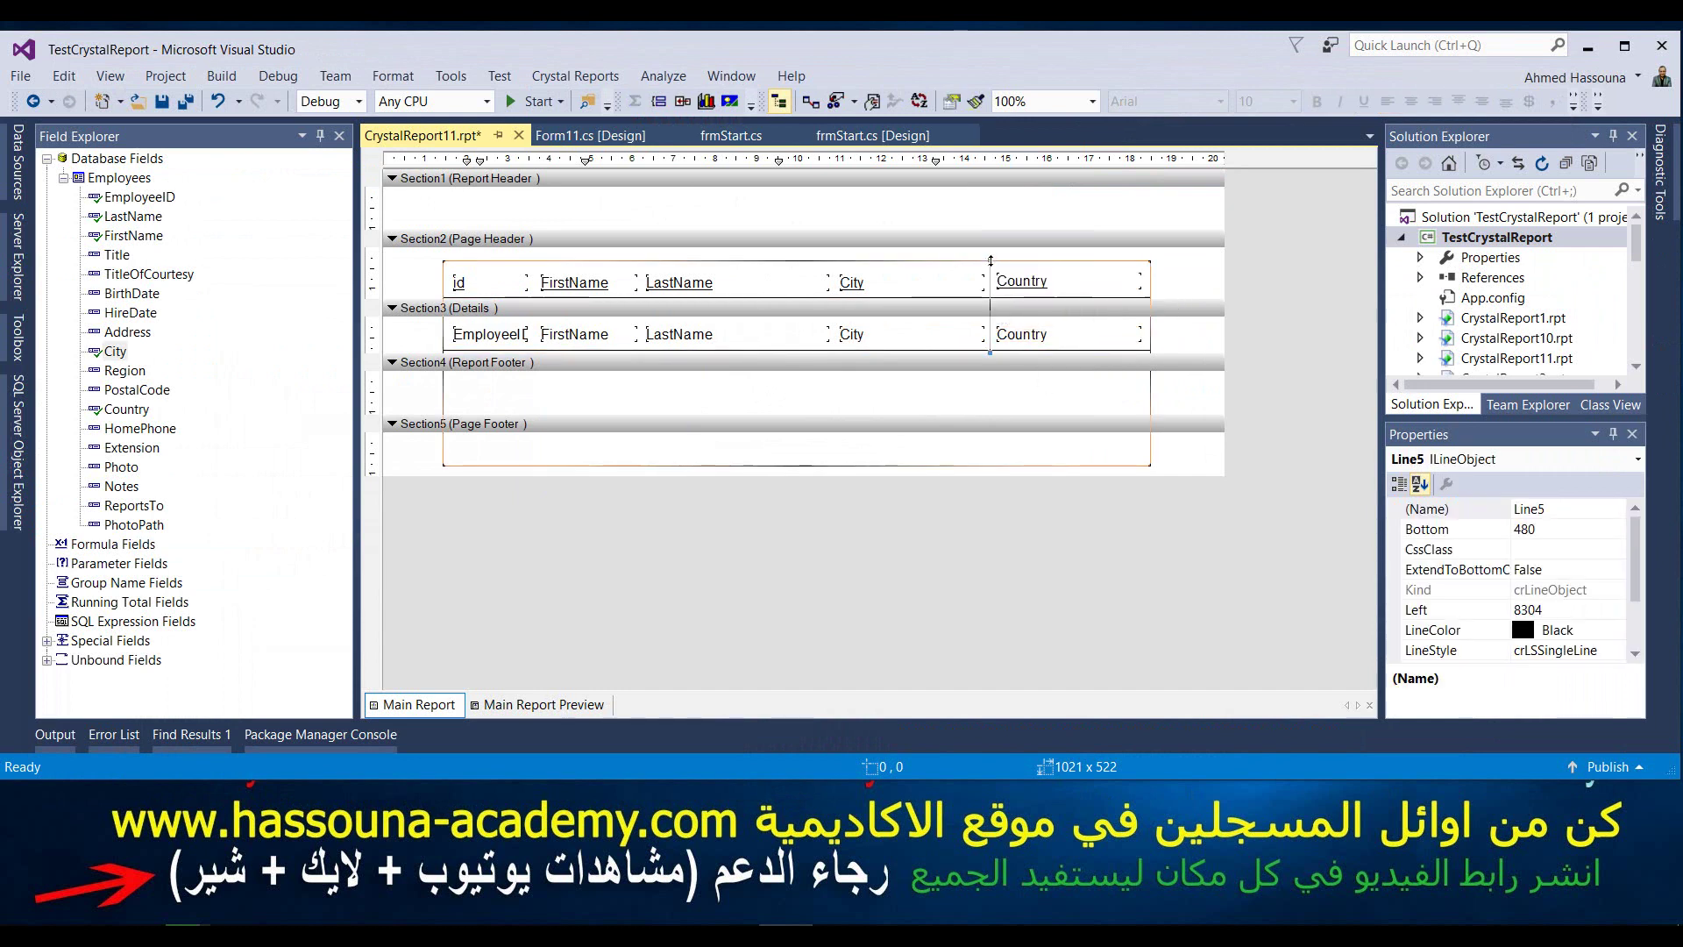
left_click(1193, 252)
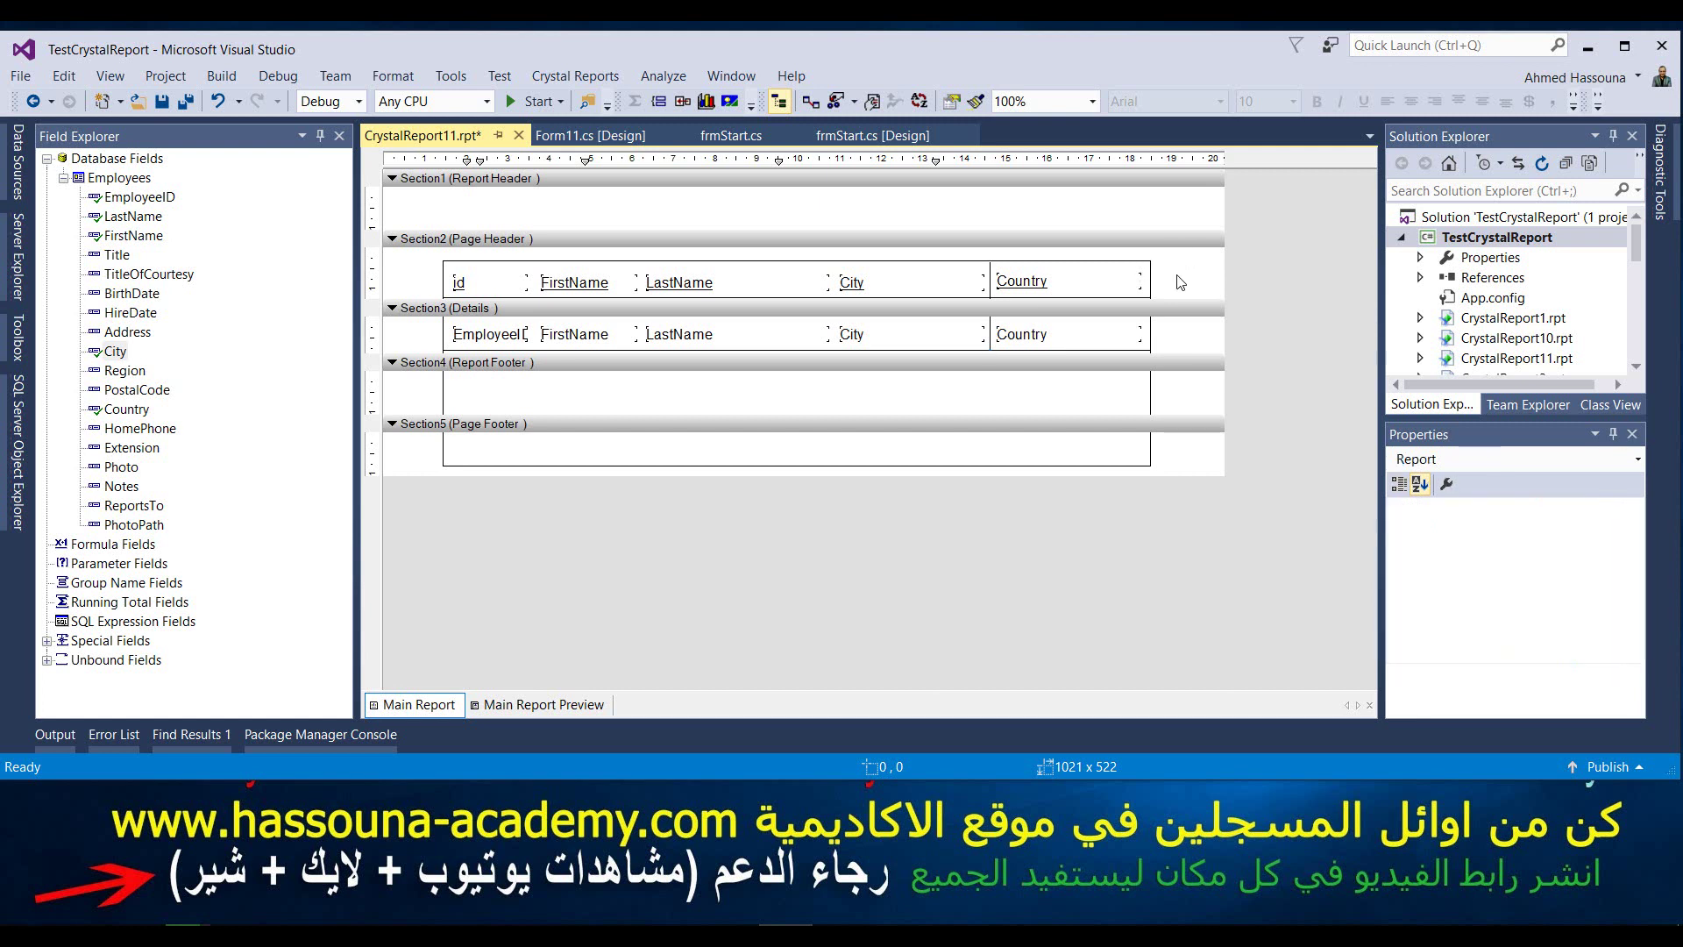
left_click(992, 277)
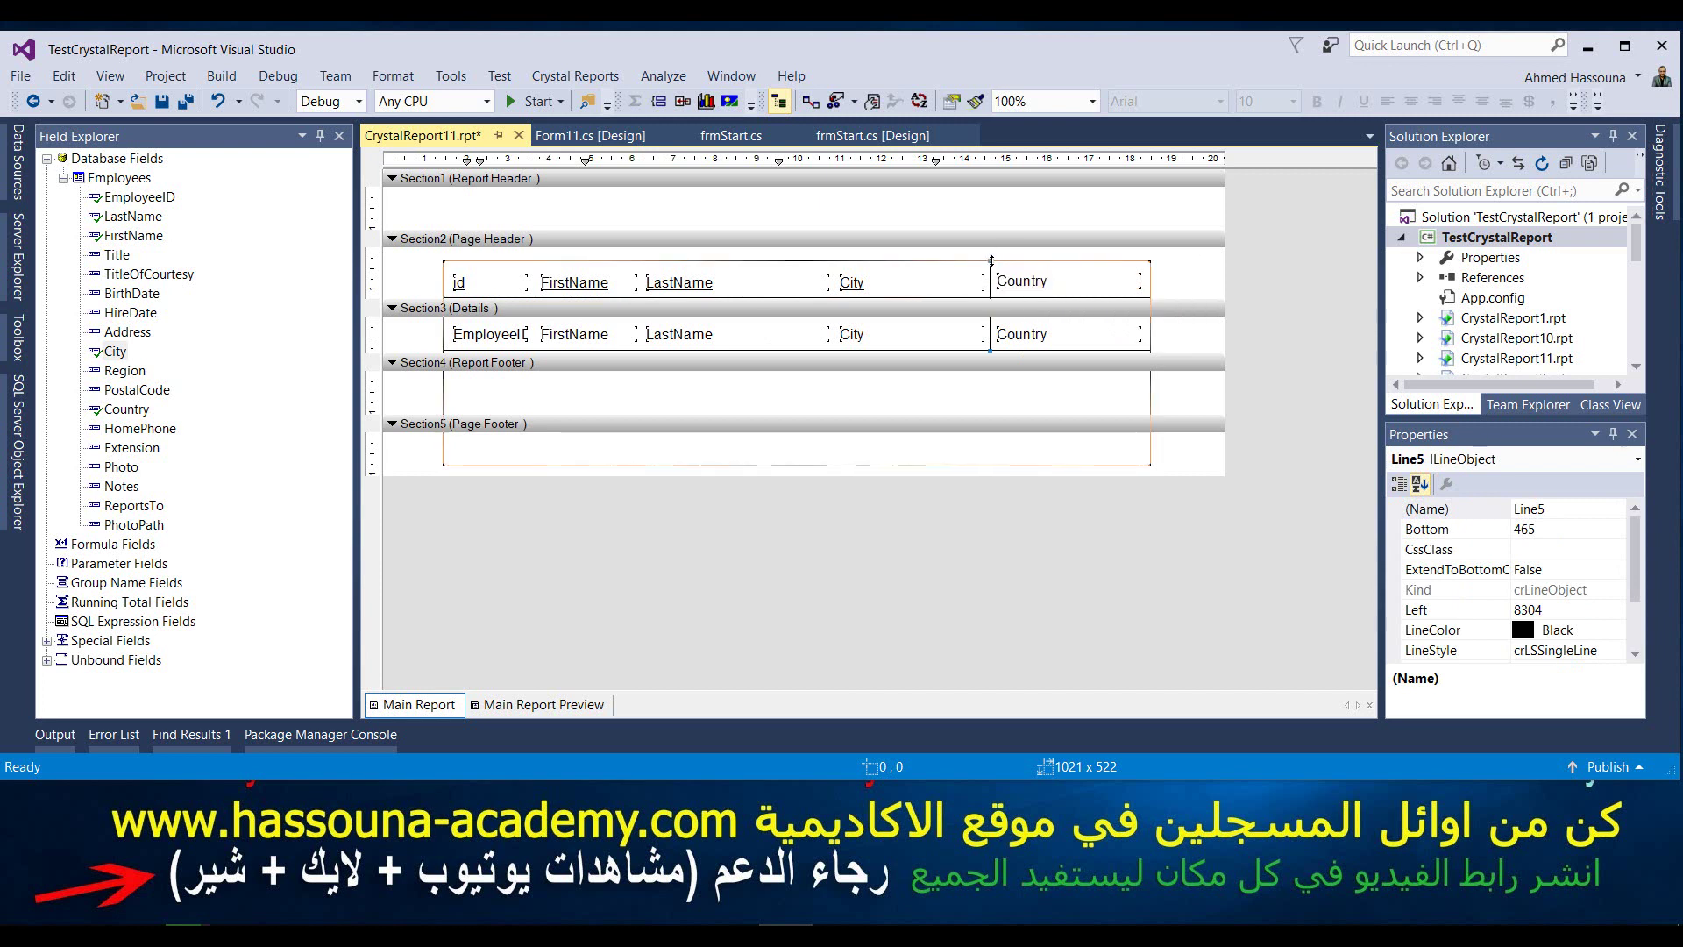
left_click(1254, 304)
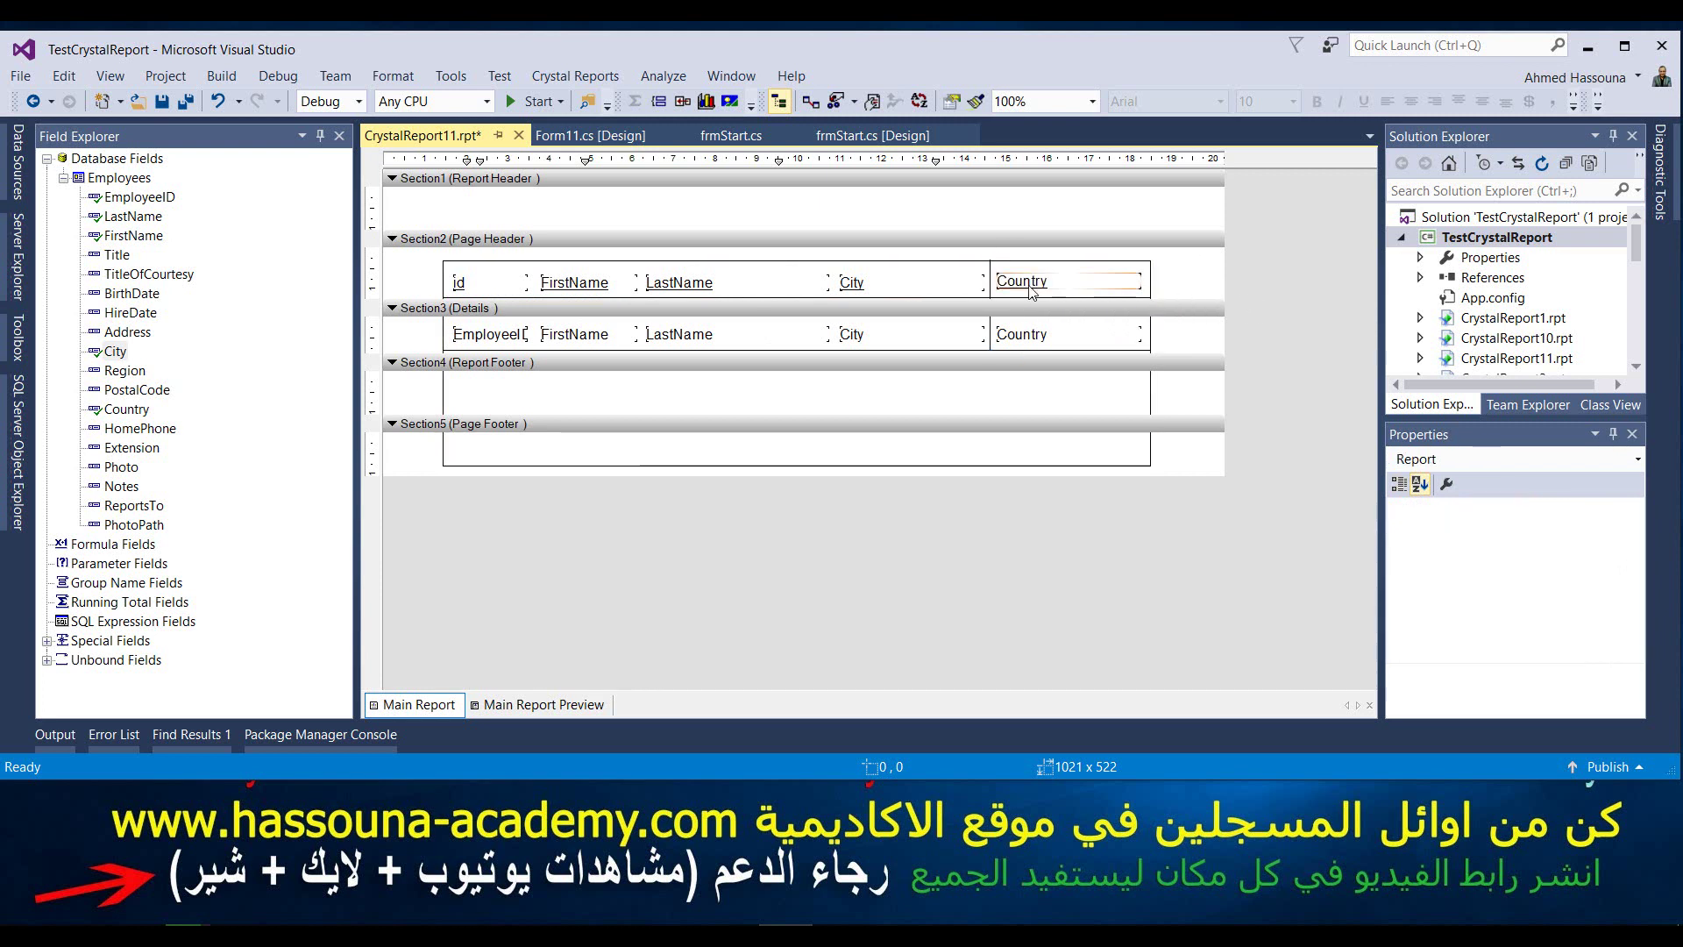
left_click(993, 280)
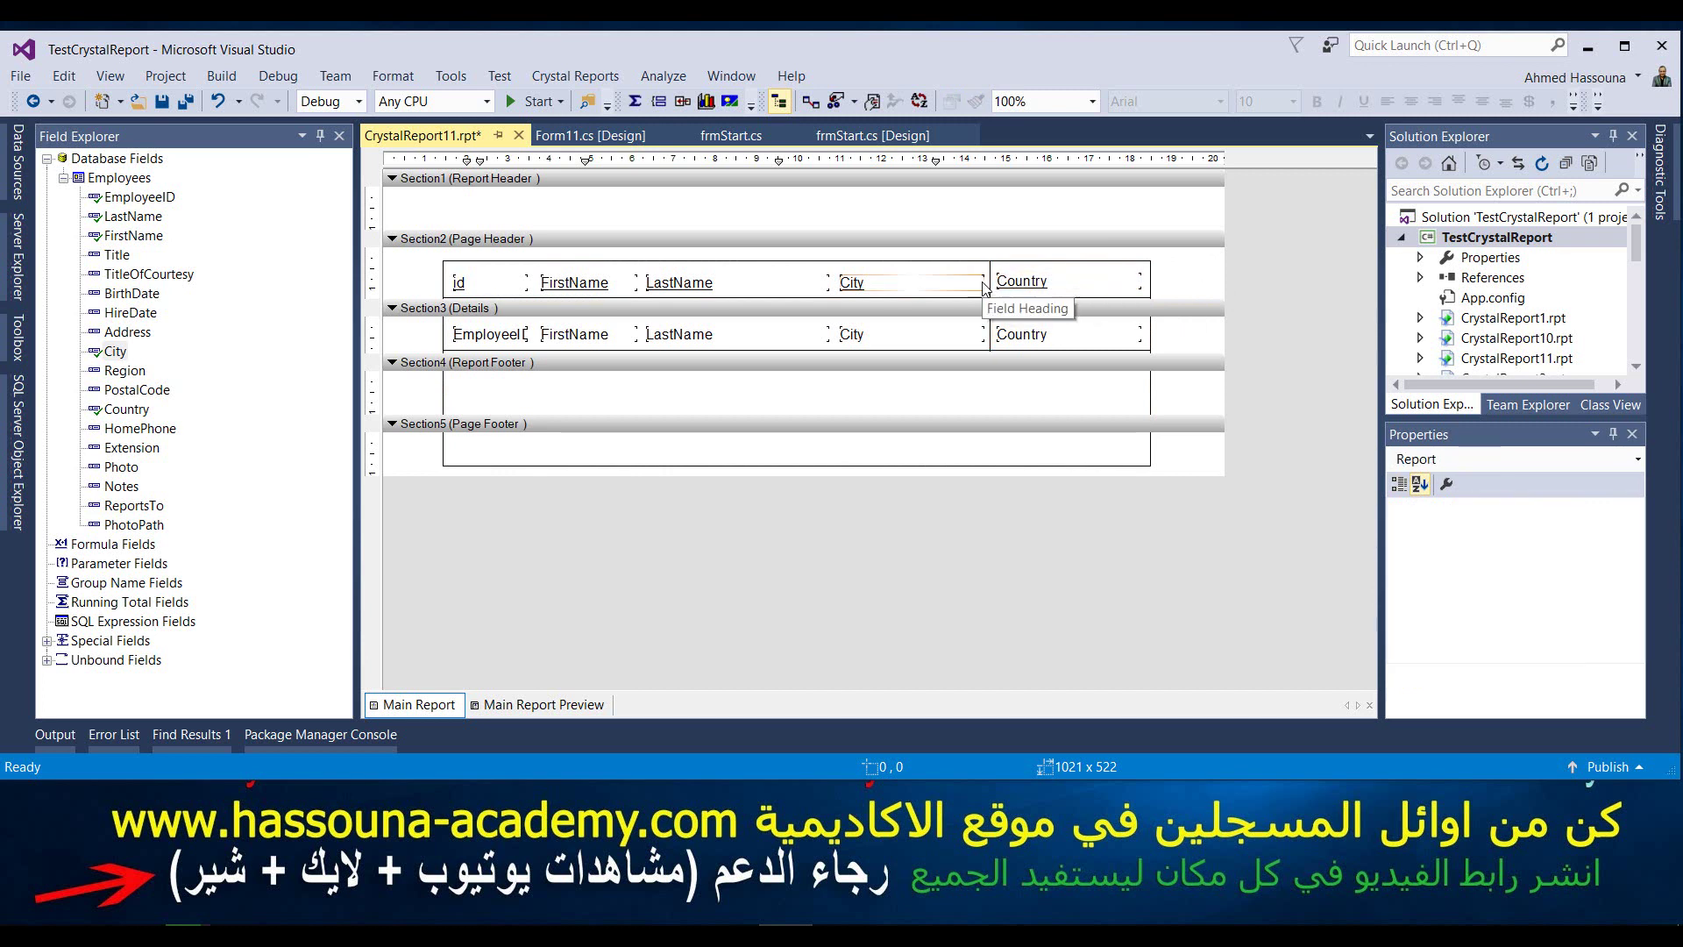
left_click_drag(990, 349, 1010, 355)
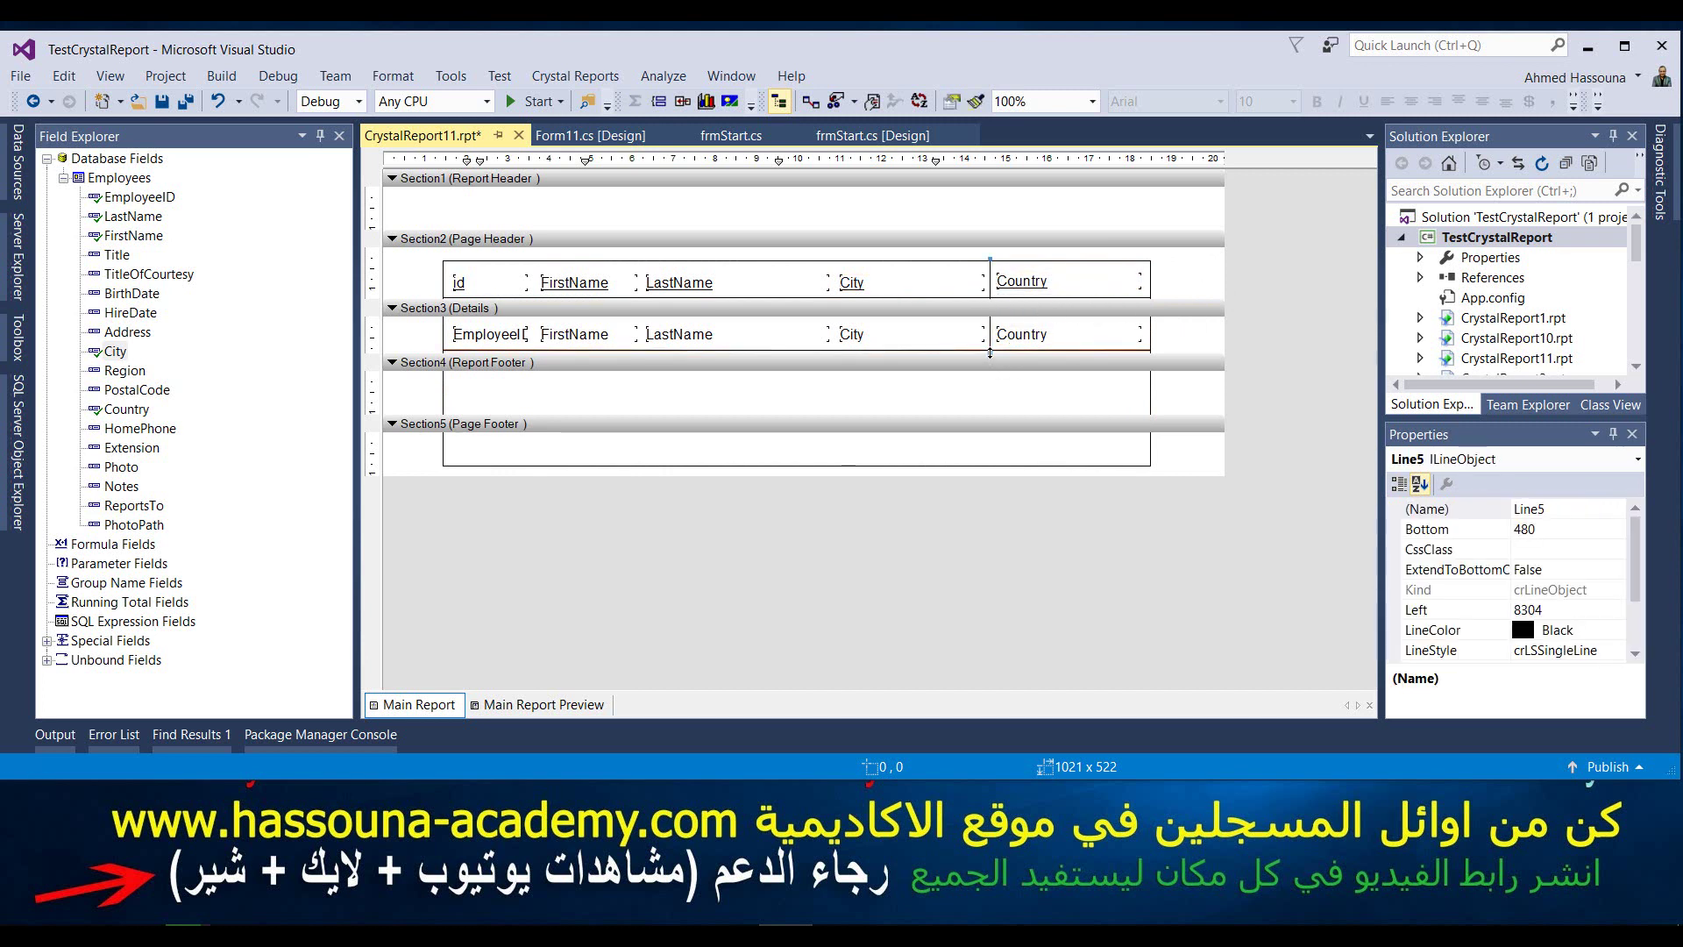
left_click(1204, 276)
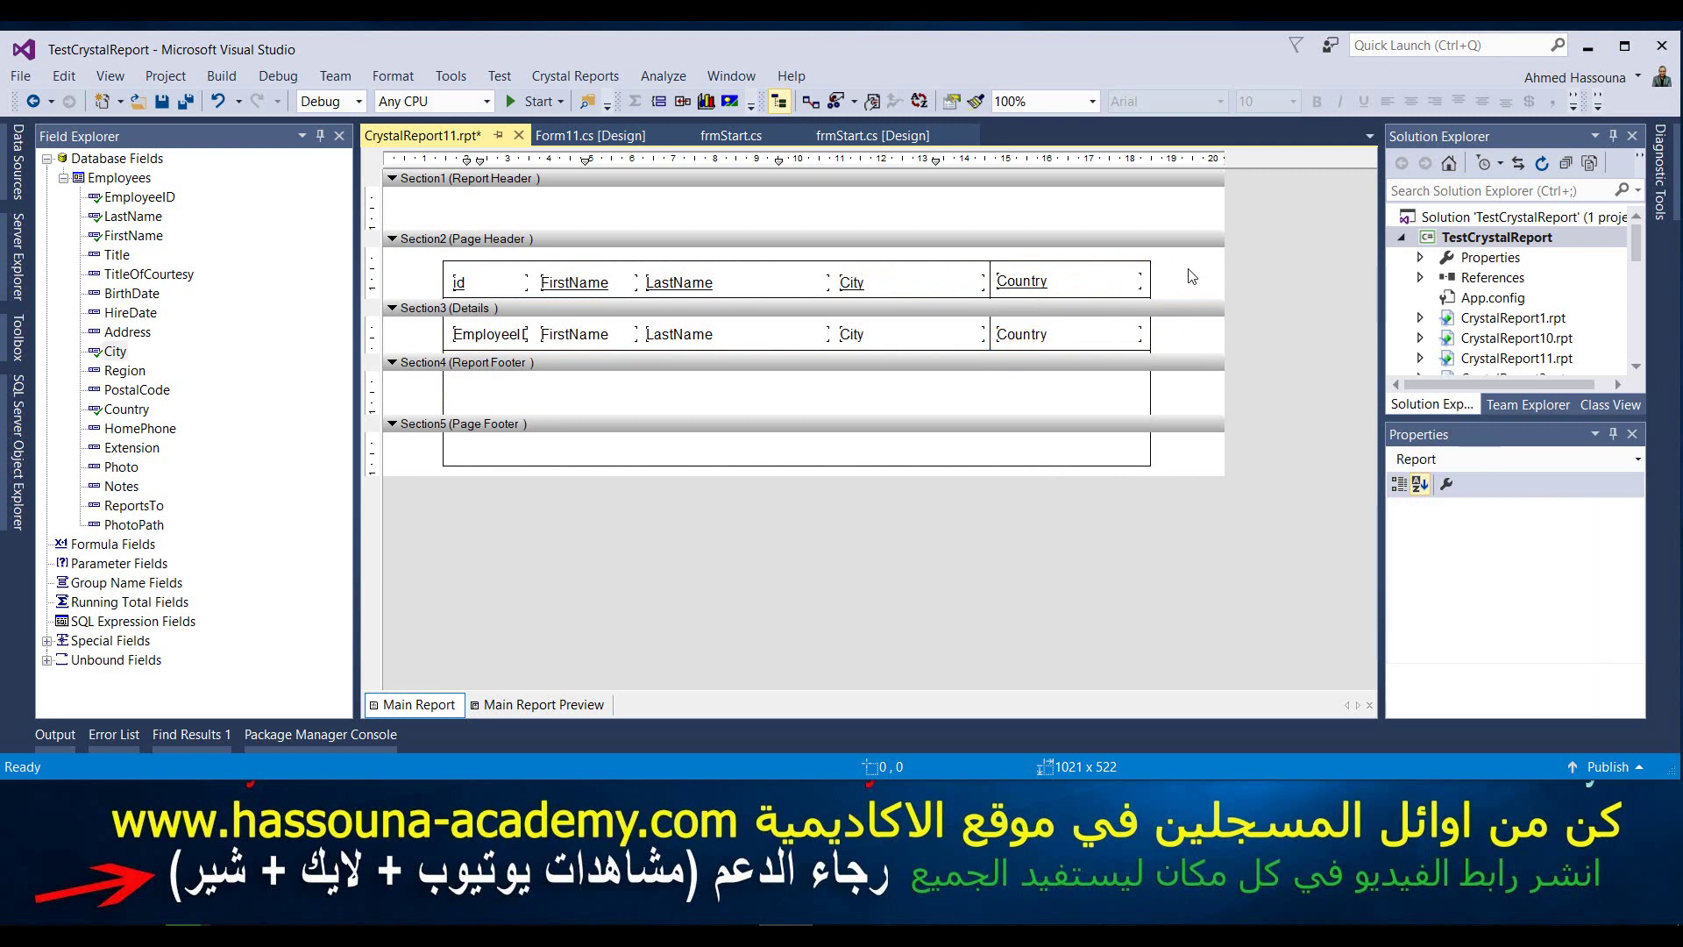
Step: Save the report, run the project again, check the new heading and divider line in Form11, and close the forms
key("ctrl+s")
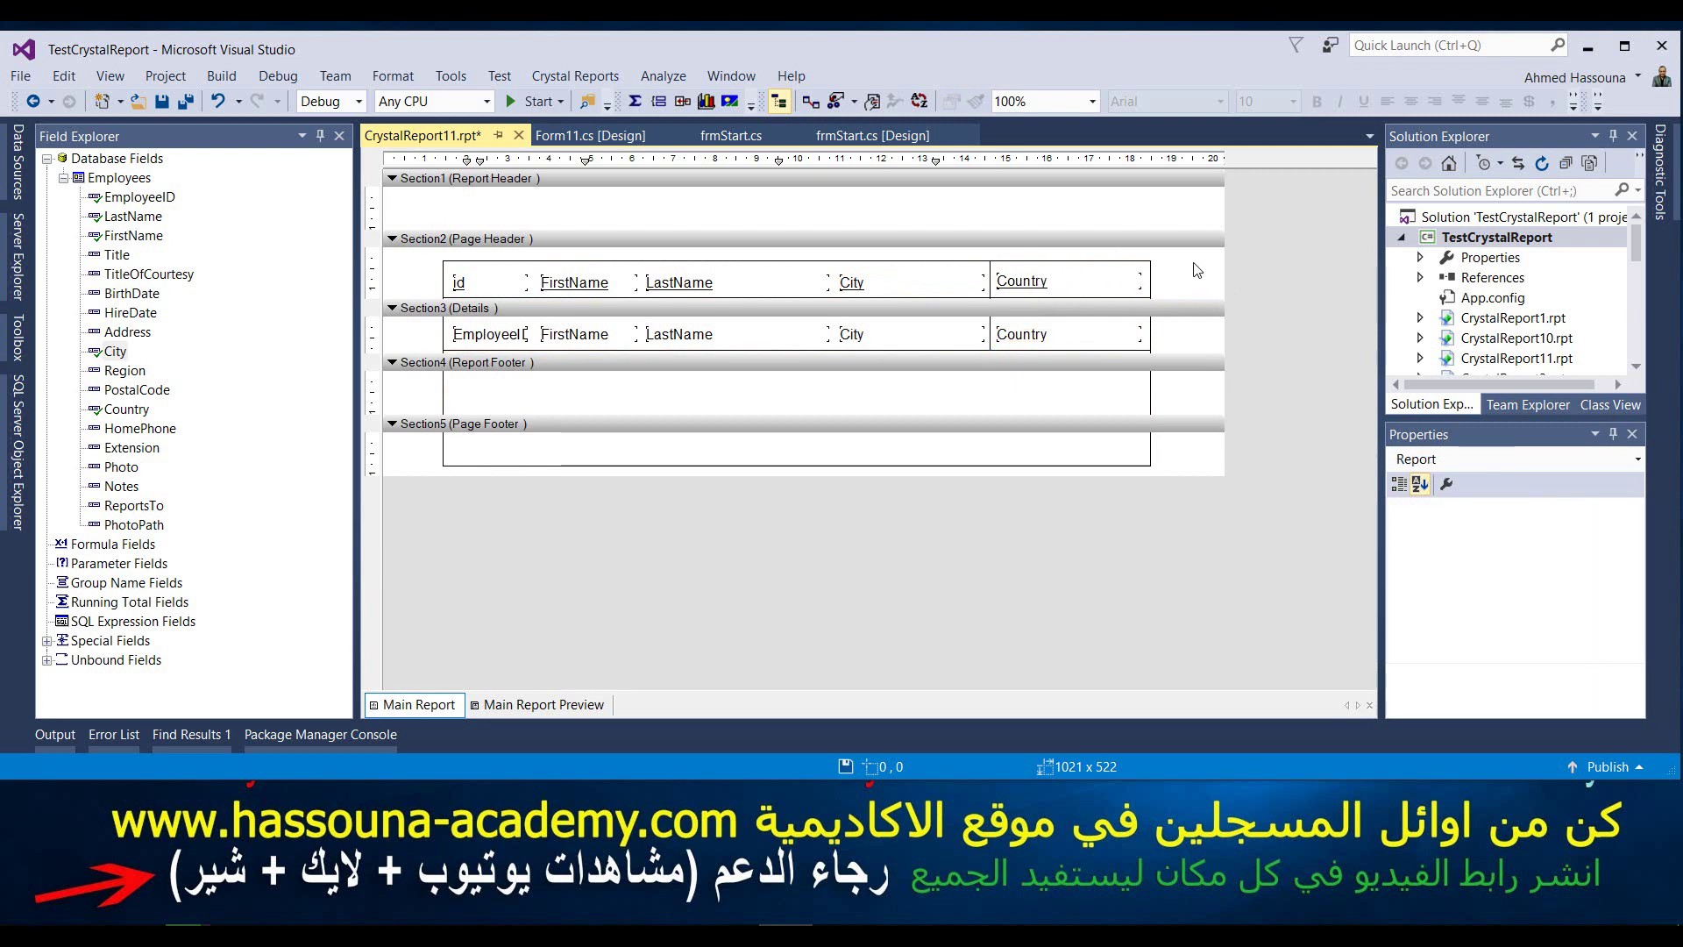
left_click(531, 101)
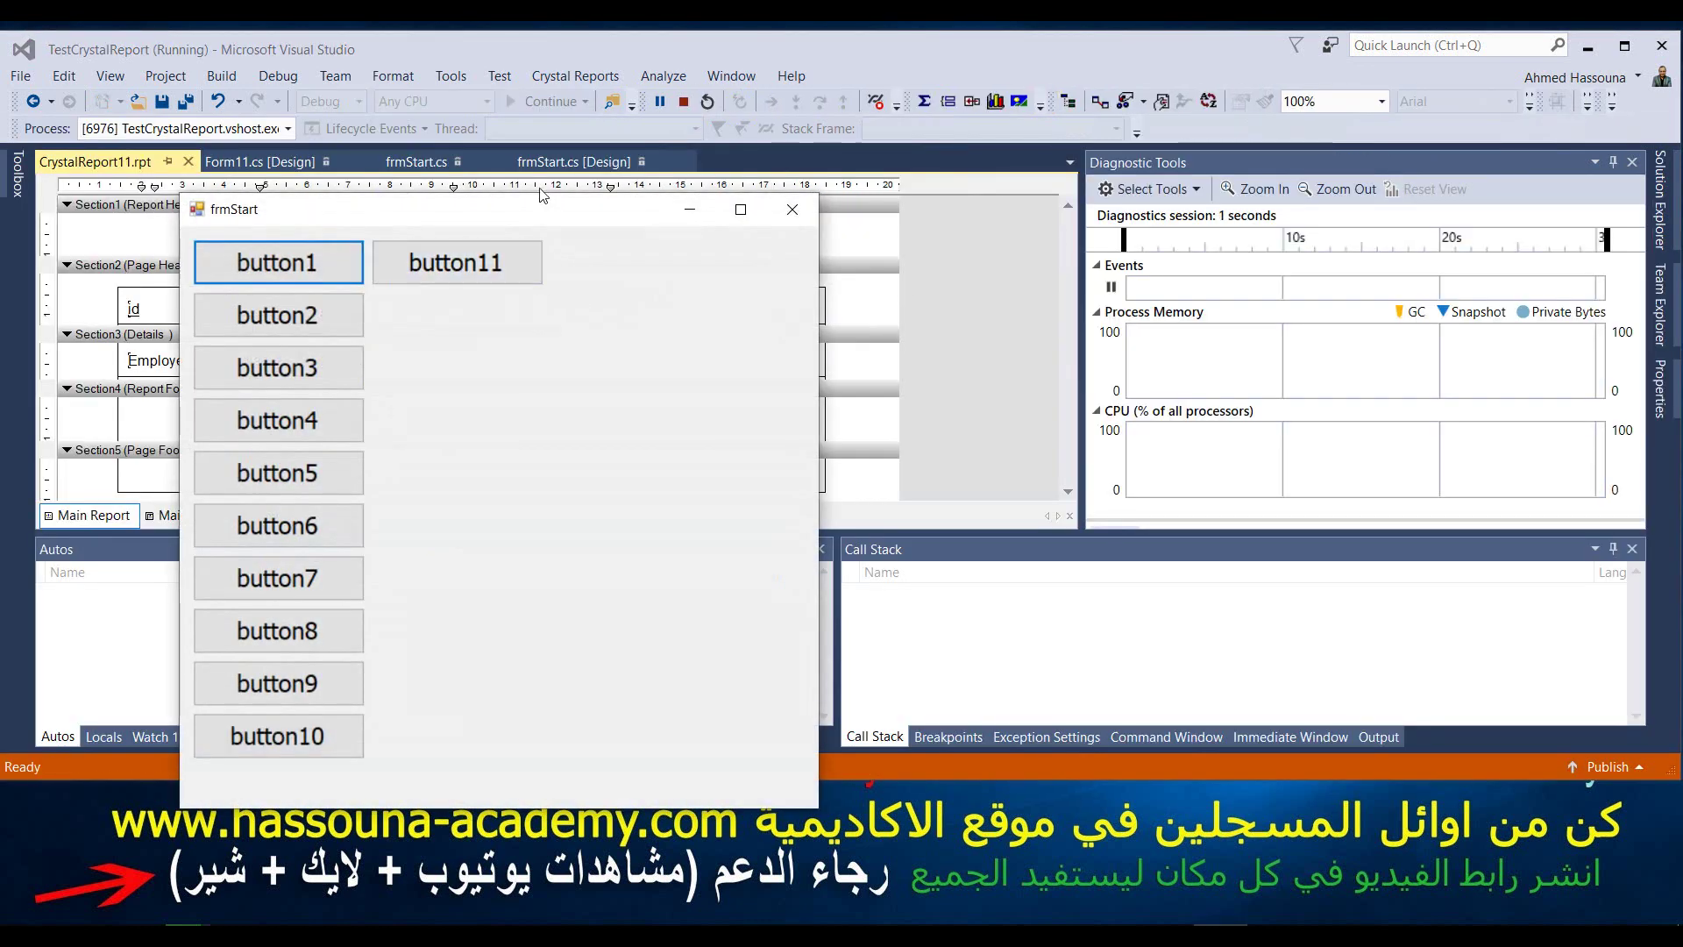
left_click(456, 263)
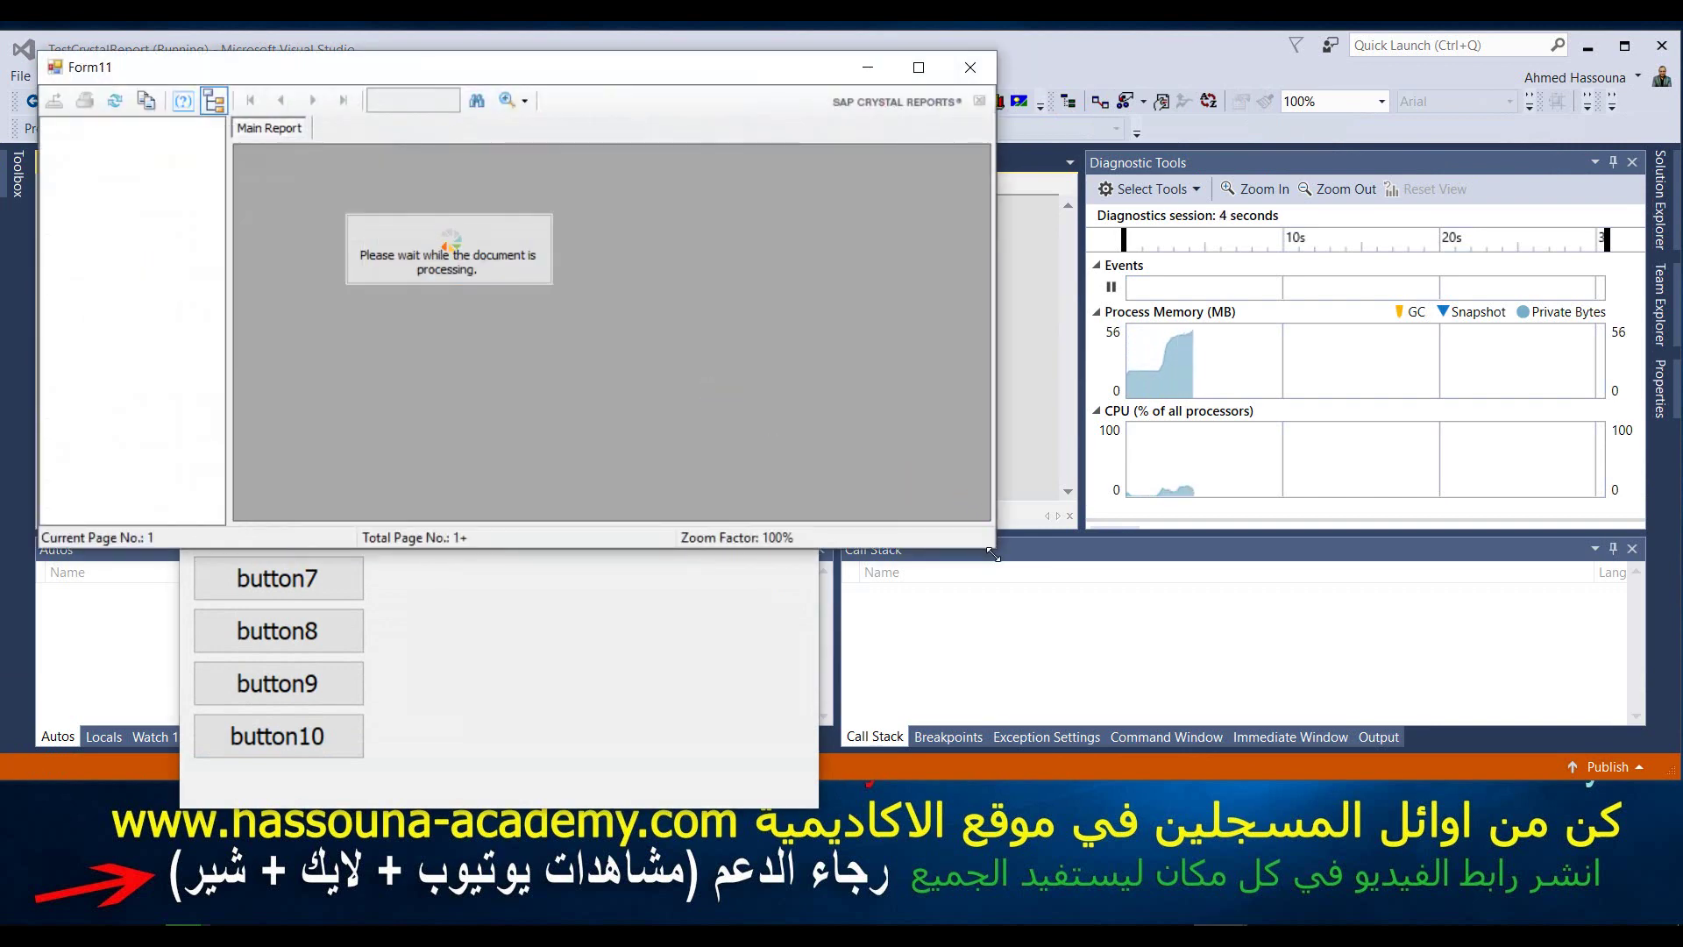
left_click_drag(993, 554, 1464, 725)
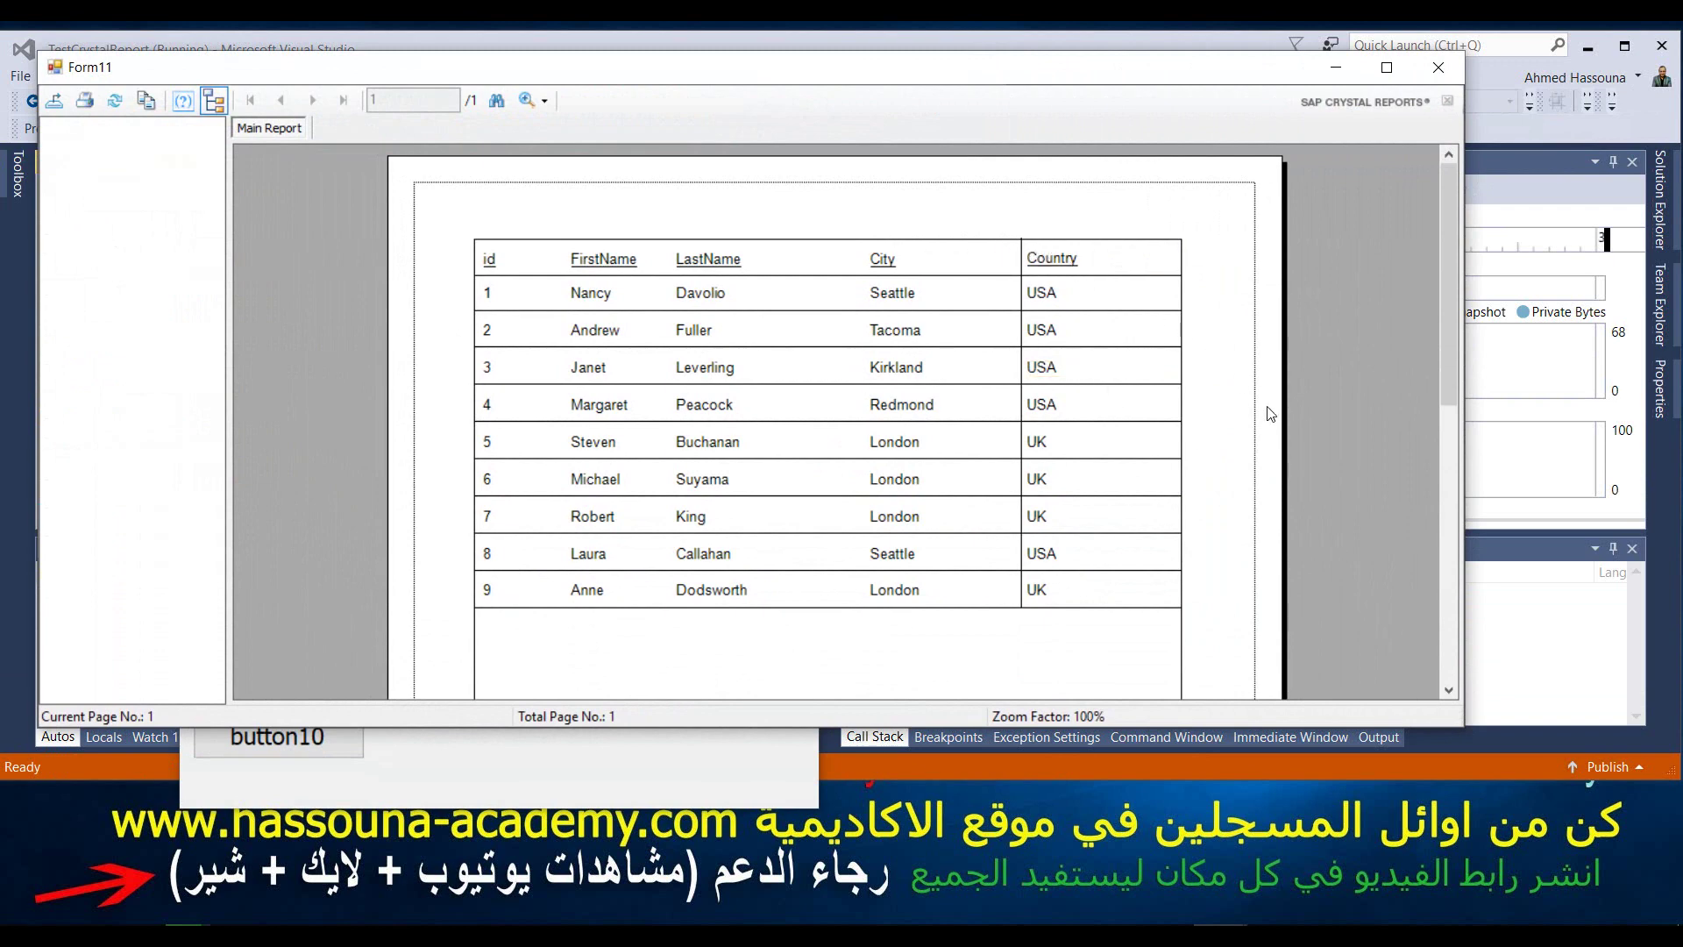
left_click(1439, 67)
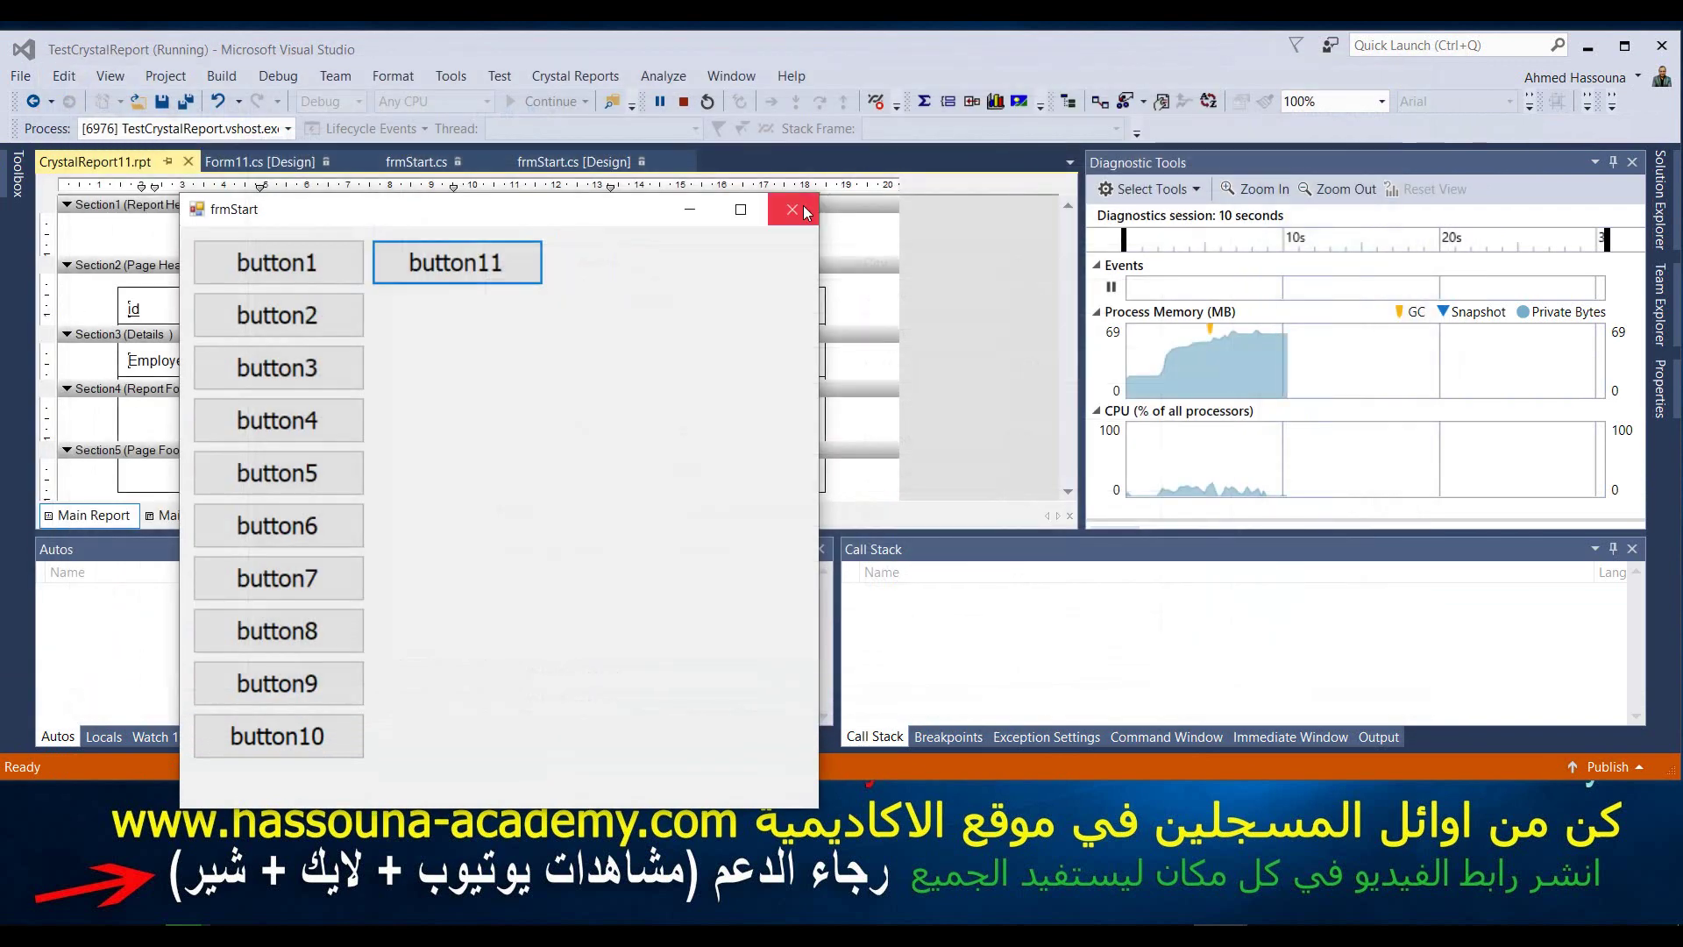
left_click(794, 208)
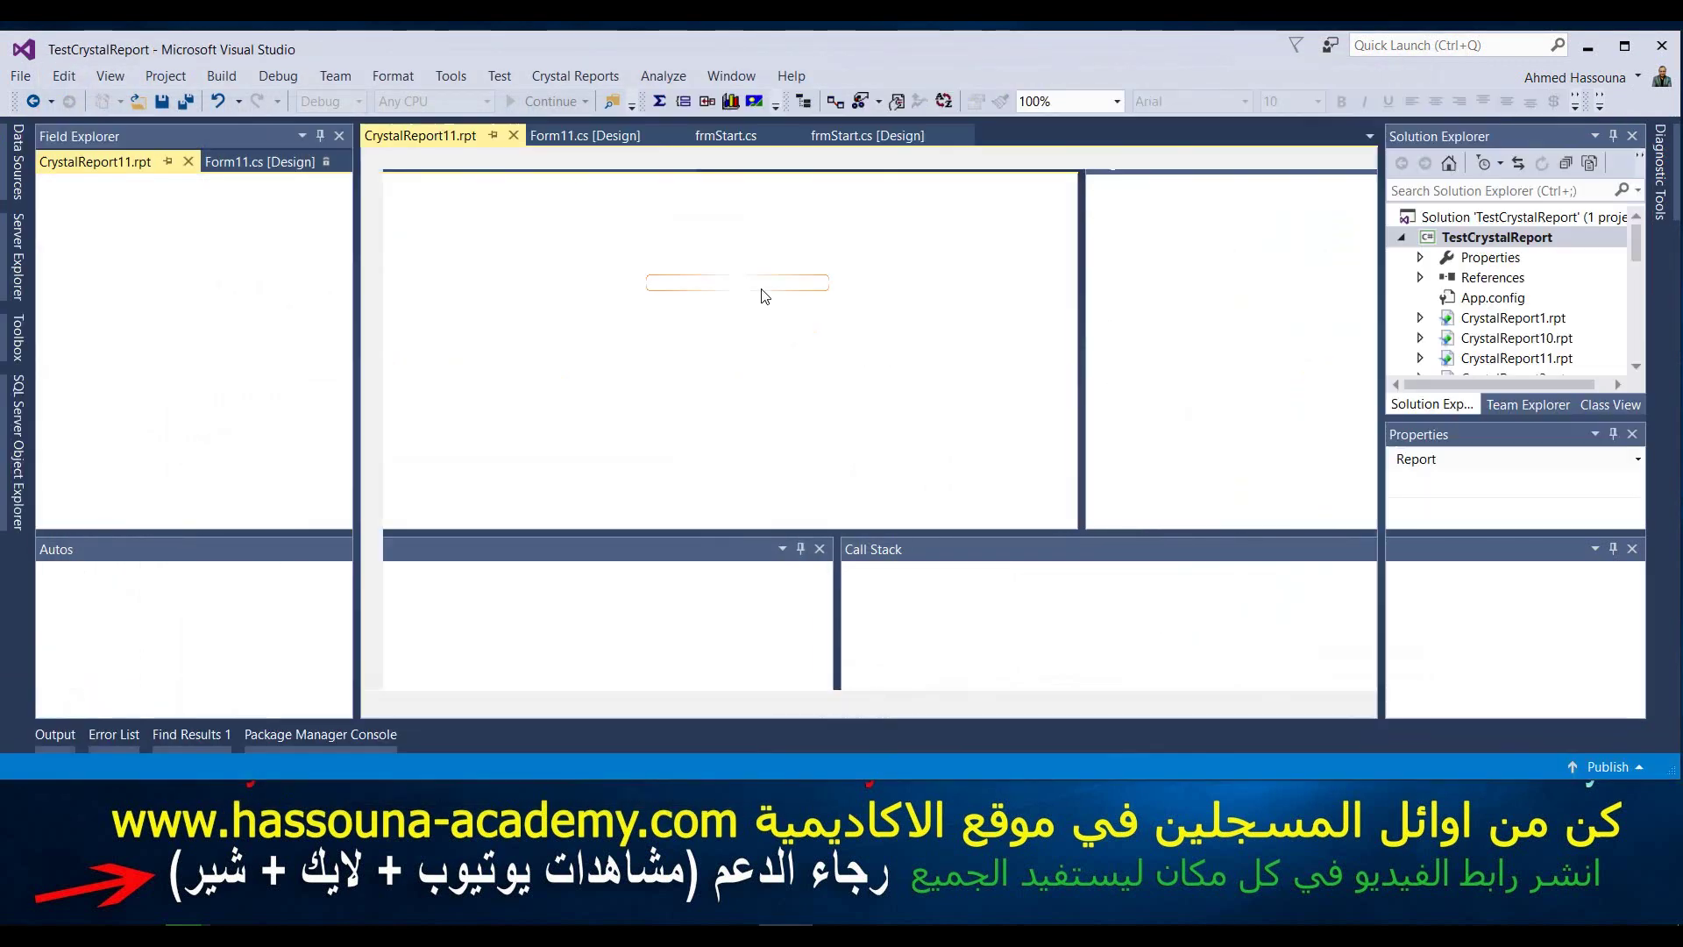
Step: Readjust the lower end of the City–Country divider line at the bottom of the Details section
left_click(992, 290)
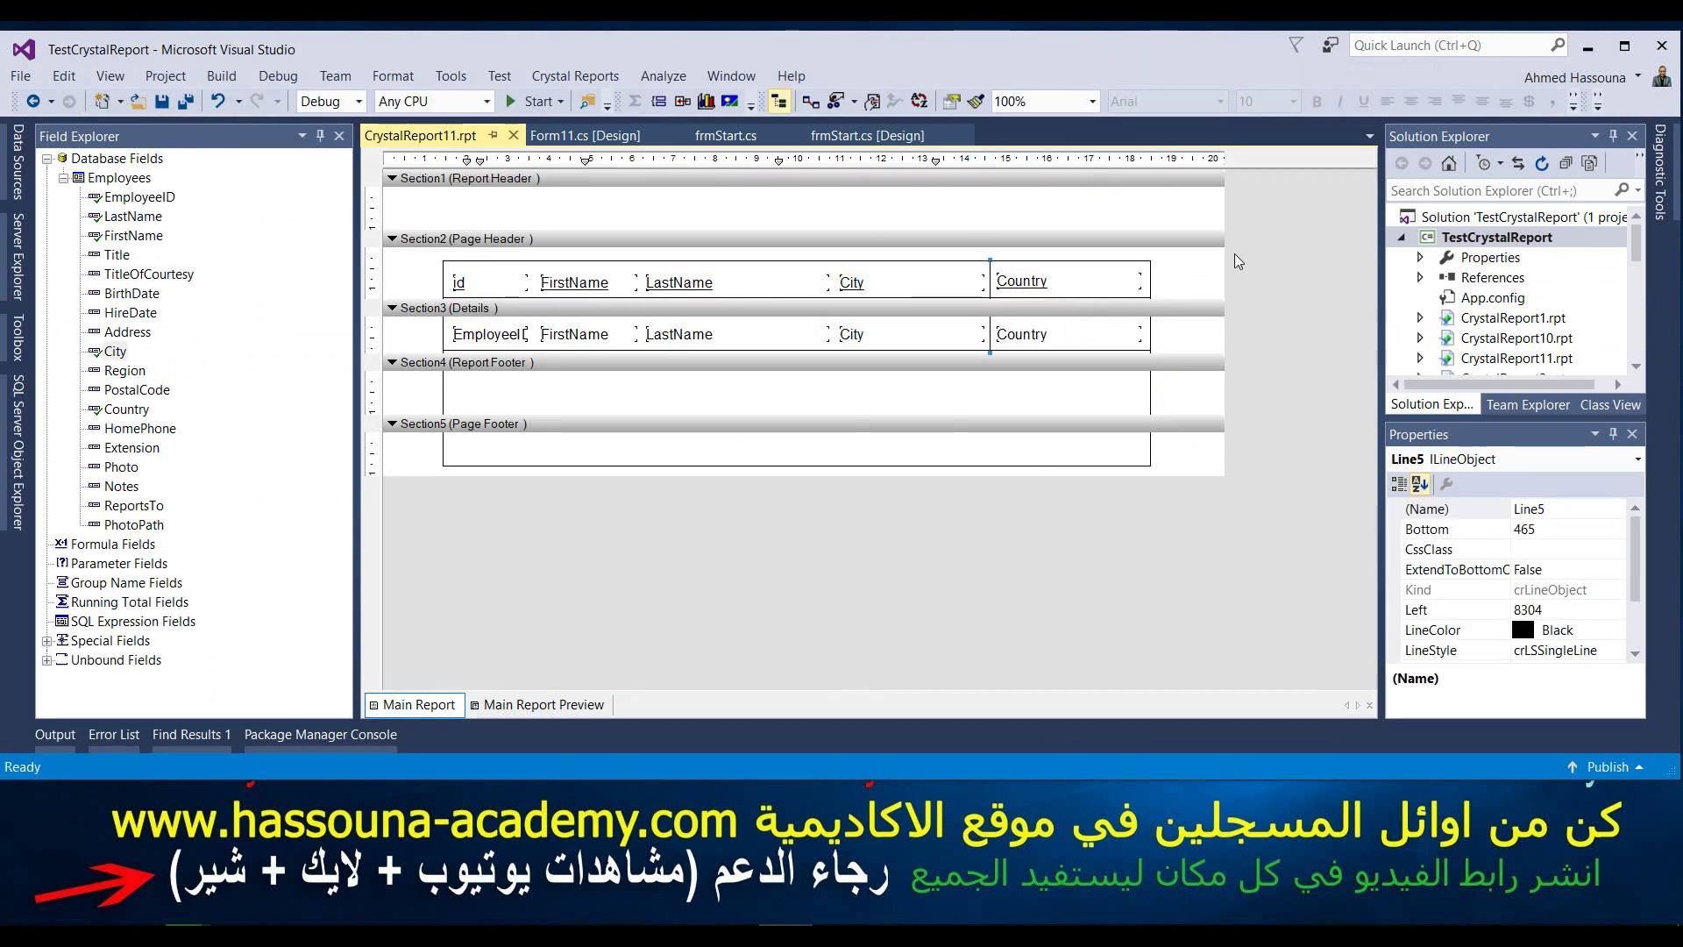
key("Delete")
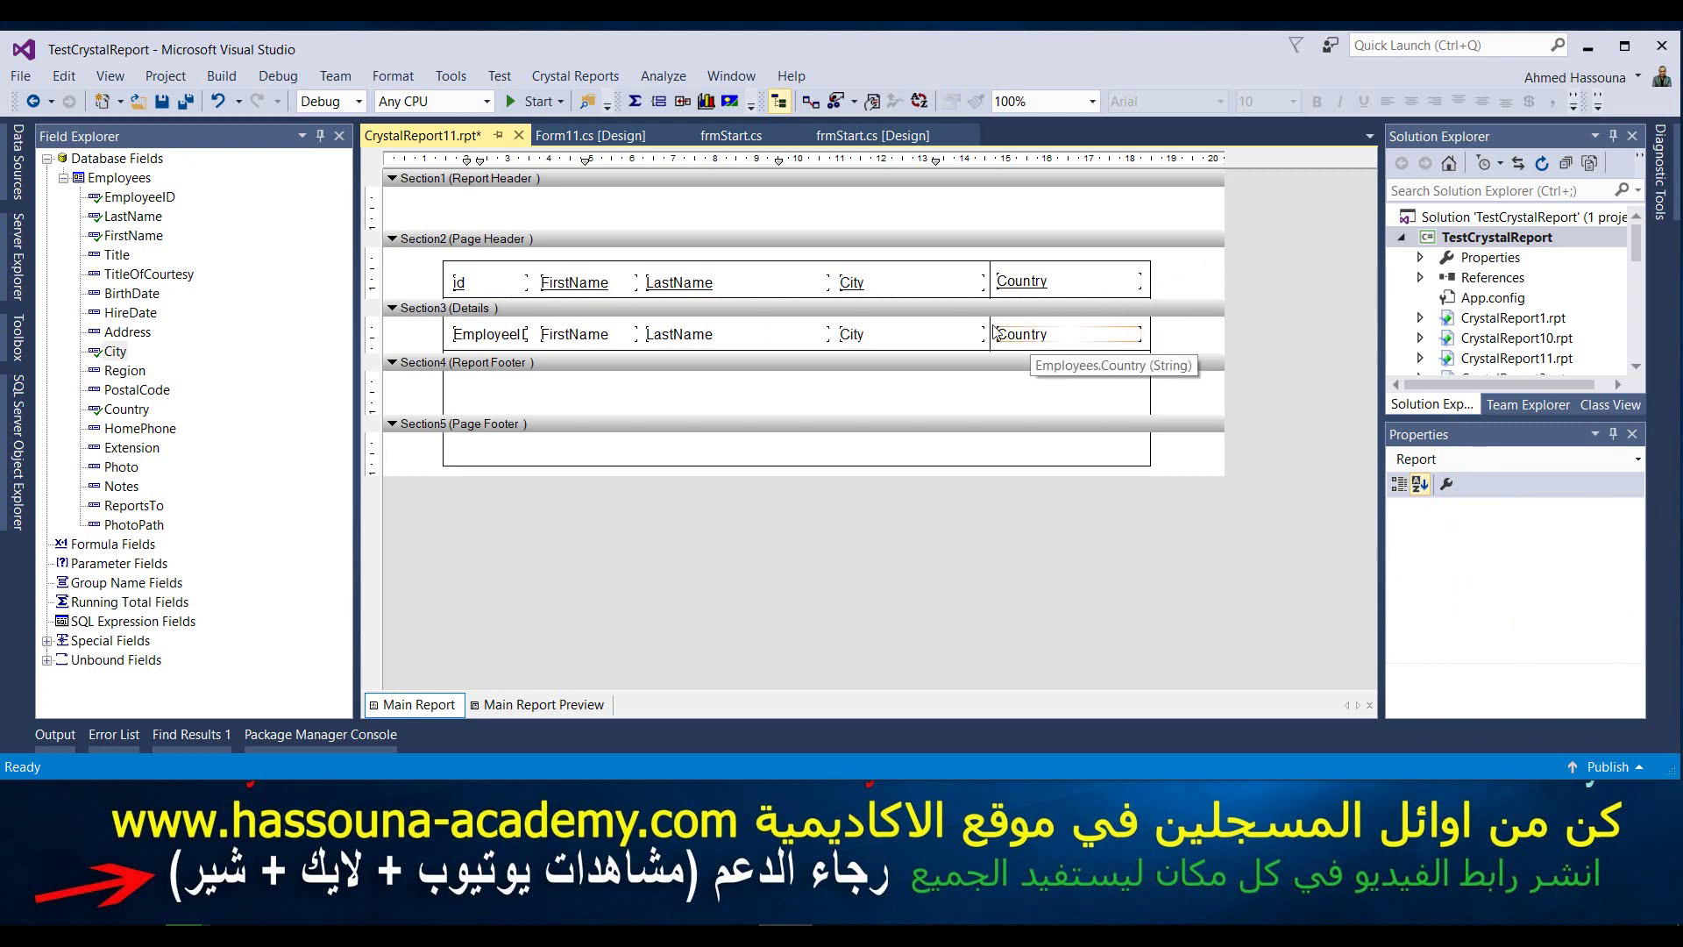
key("ctrl+z")
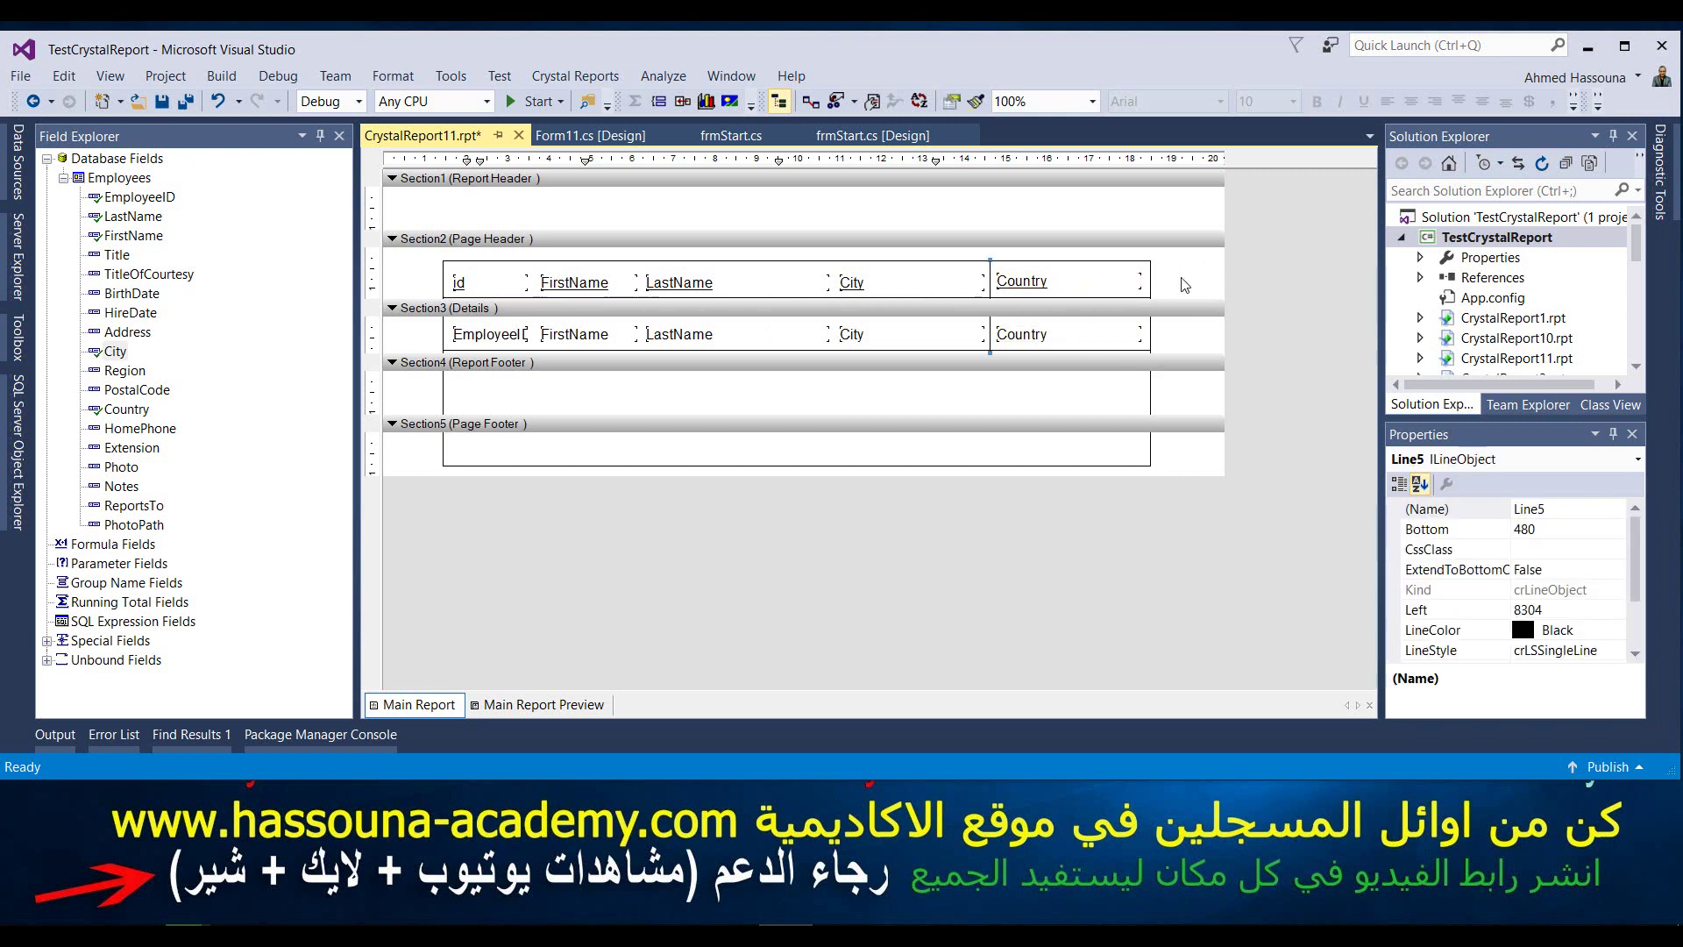
Step: Review the City–Country divider line's style, width, colour and printing options in the Format Editor, then close it
right_click(995, 291)
left_click(1074, 302)
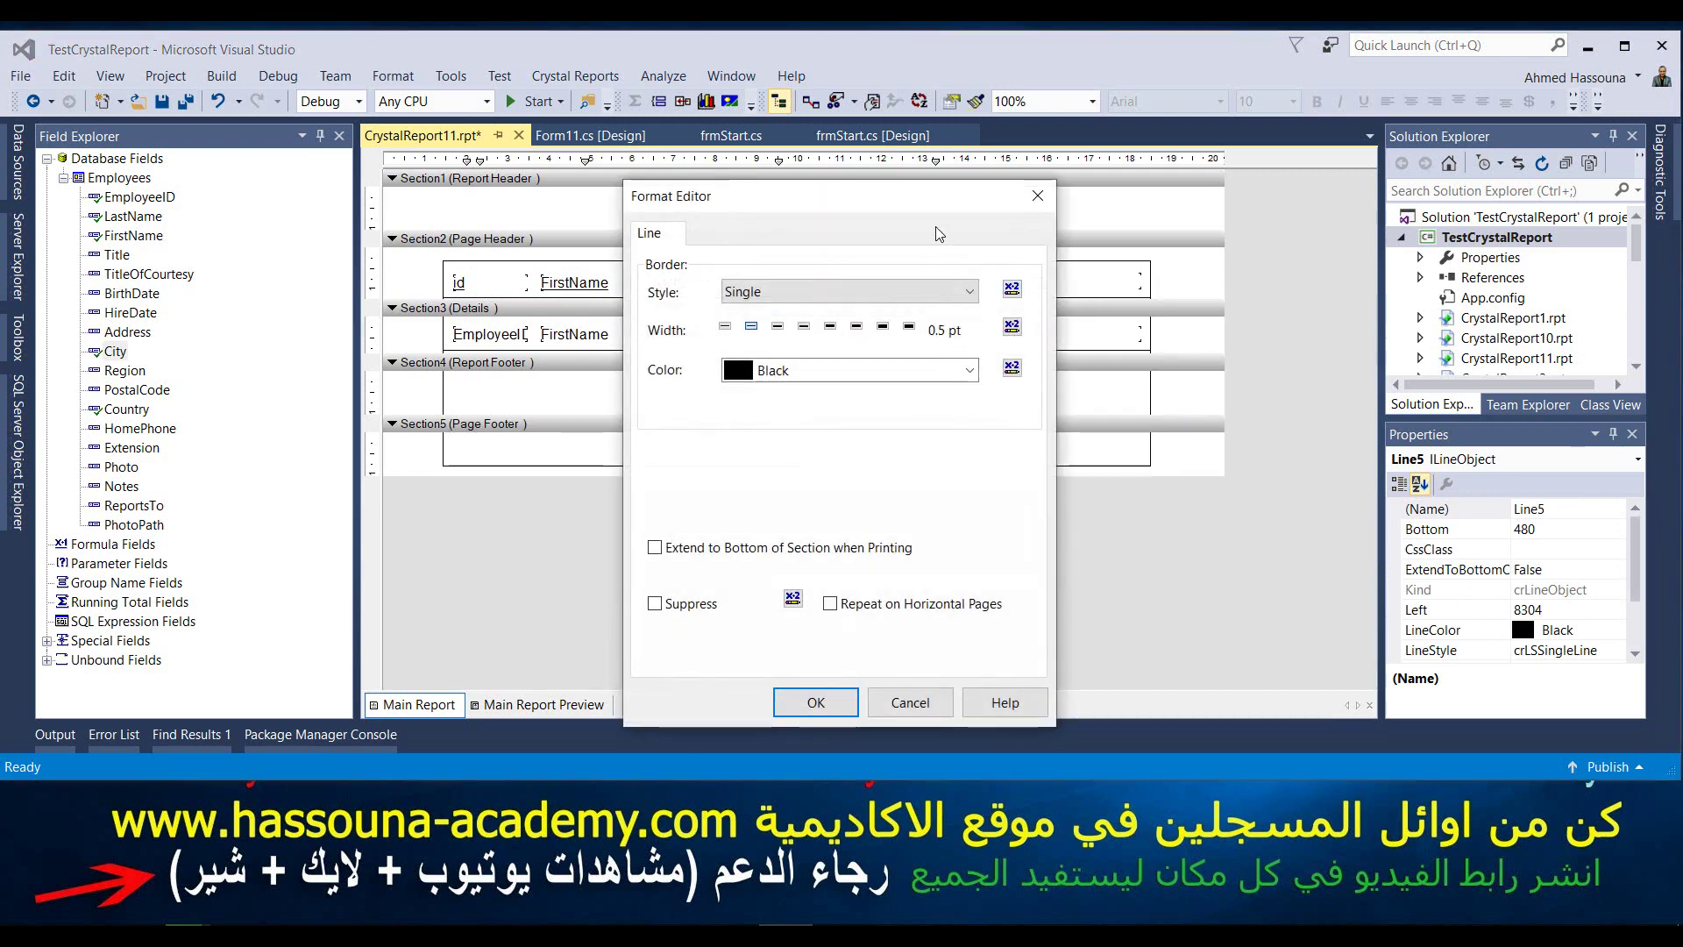
left_click(1038, 195)
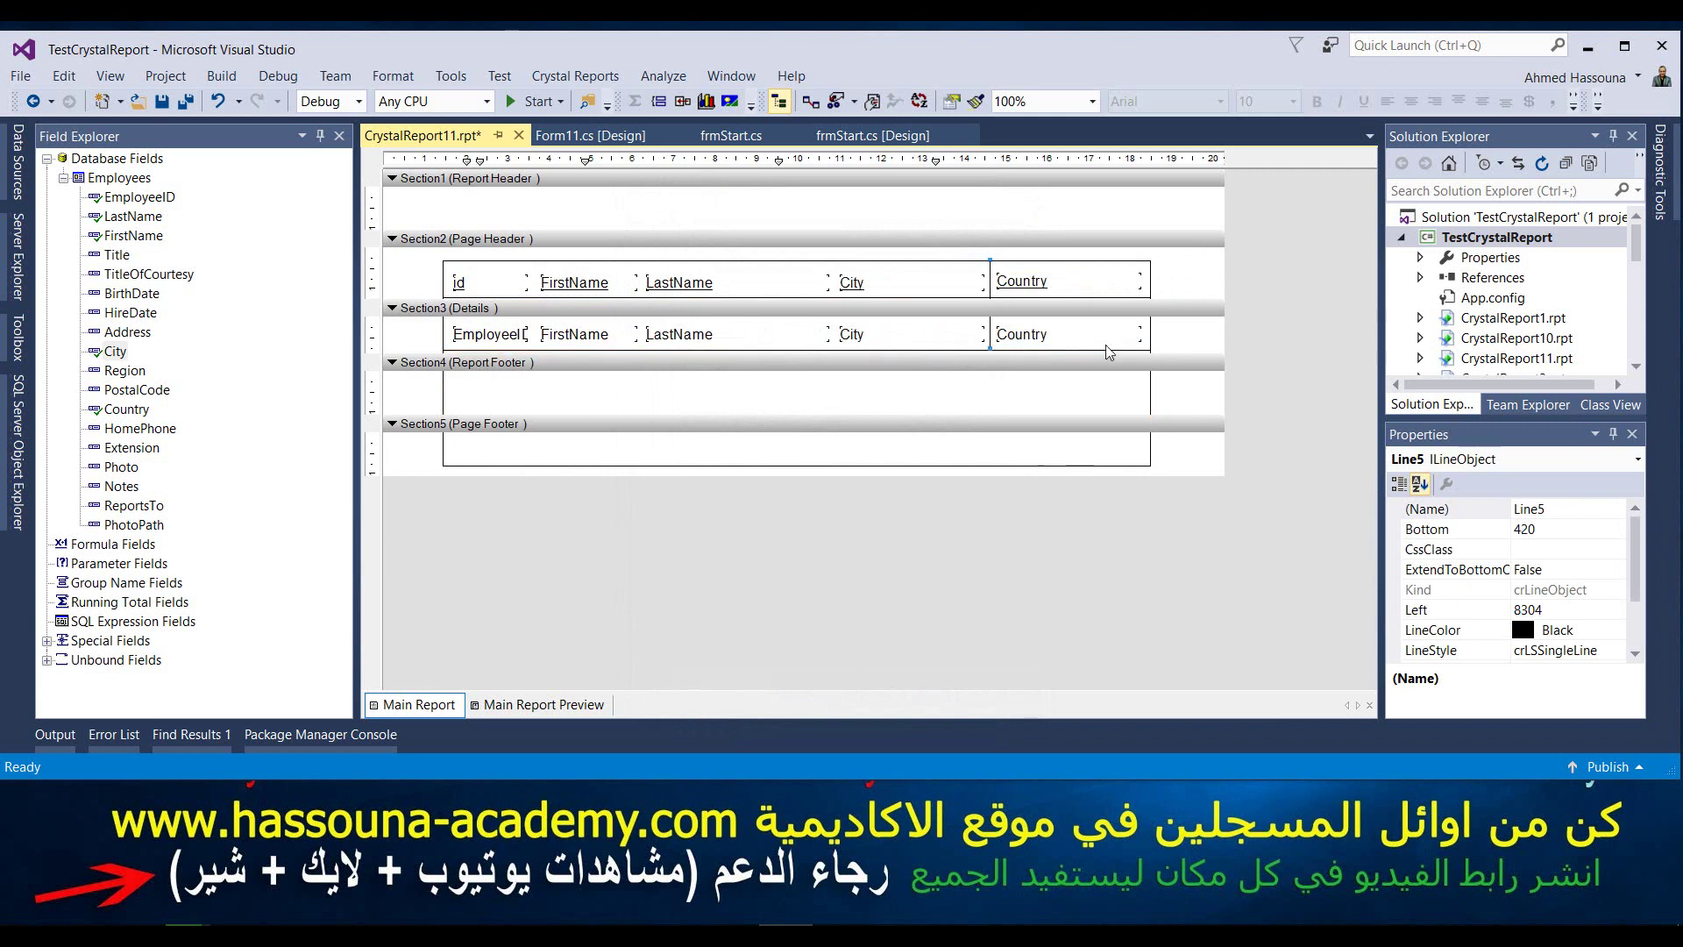
Step: Stretch the lower end of the City–Country divider line down to the bottom border of the Details section
left_click(987, 307)
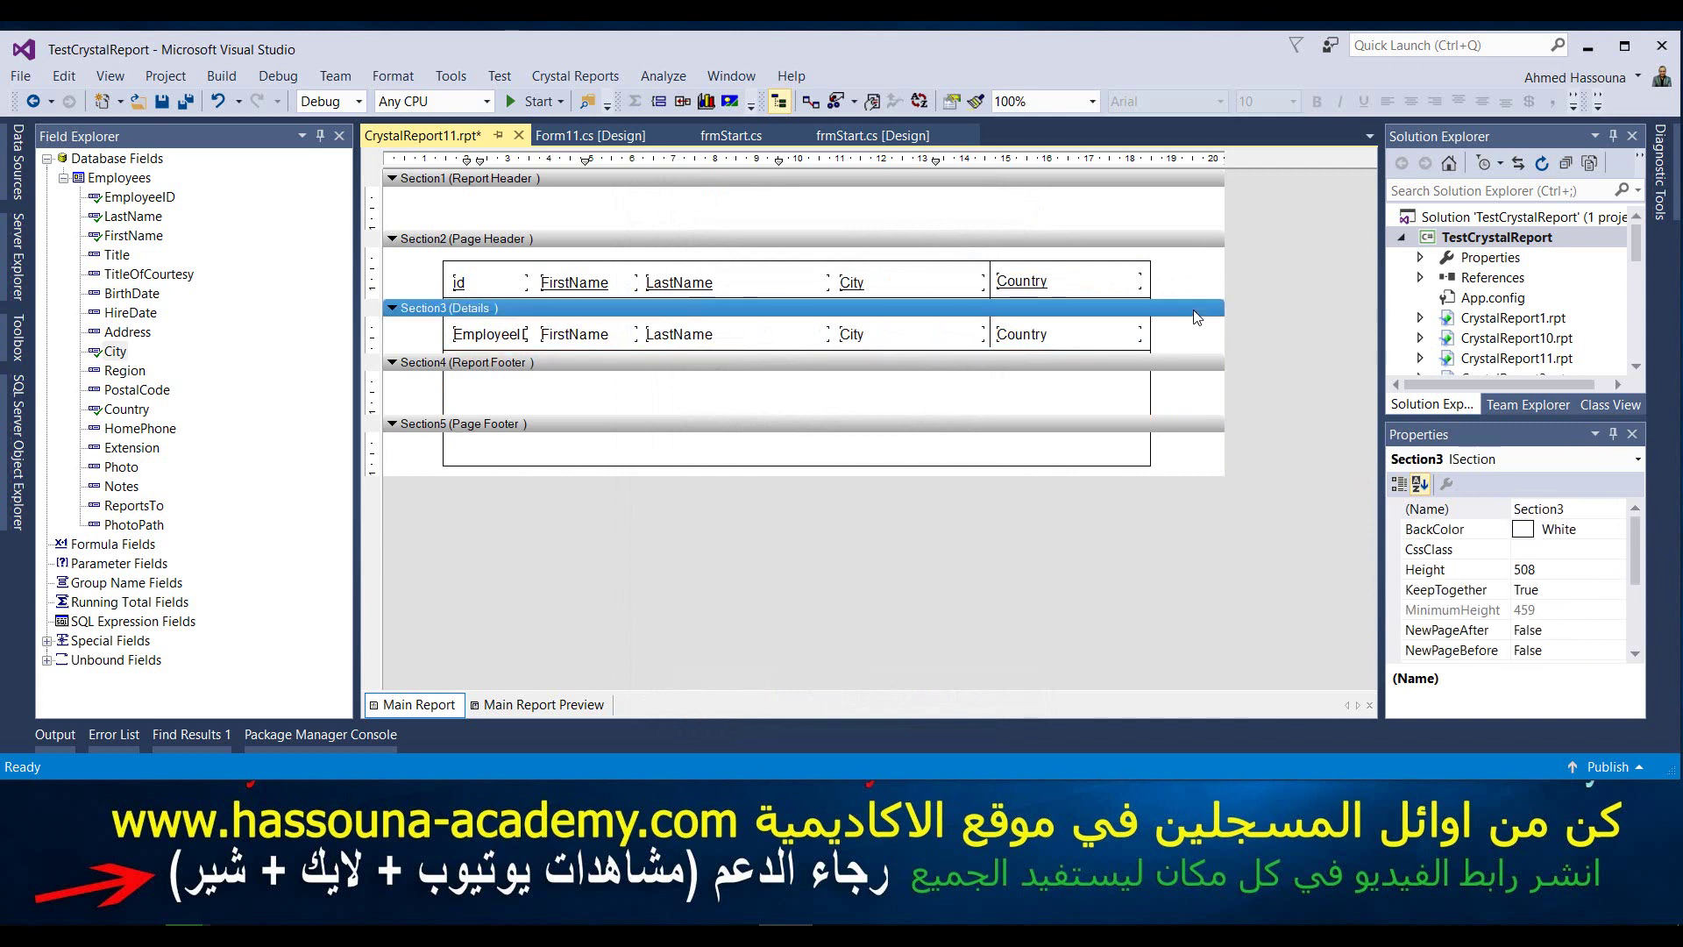
left_click(990, 288)
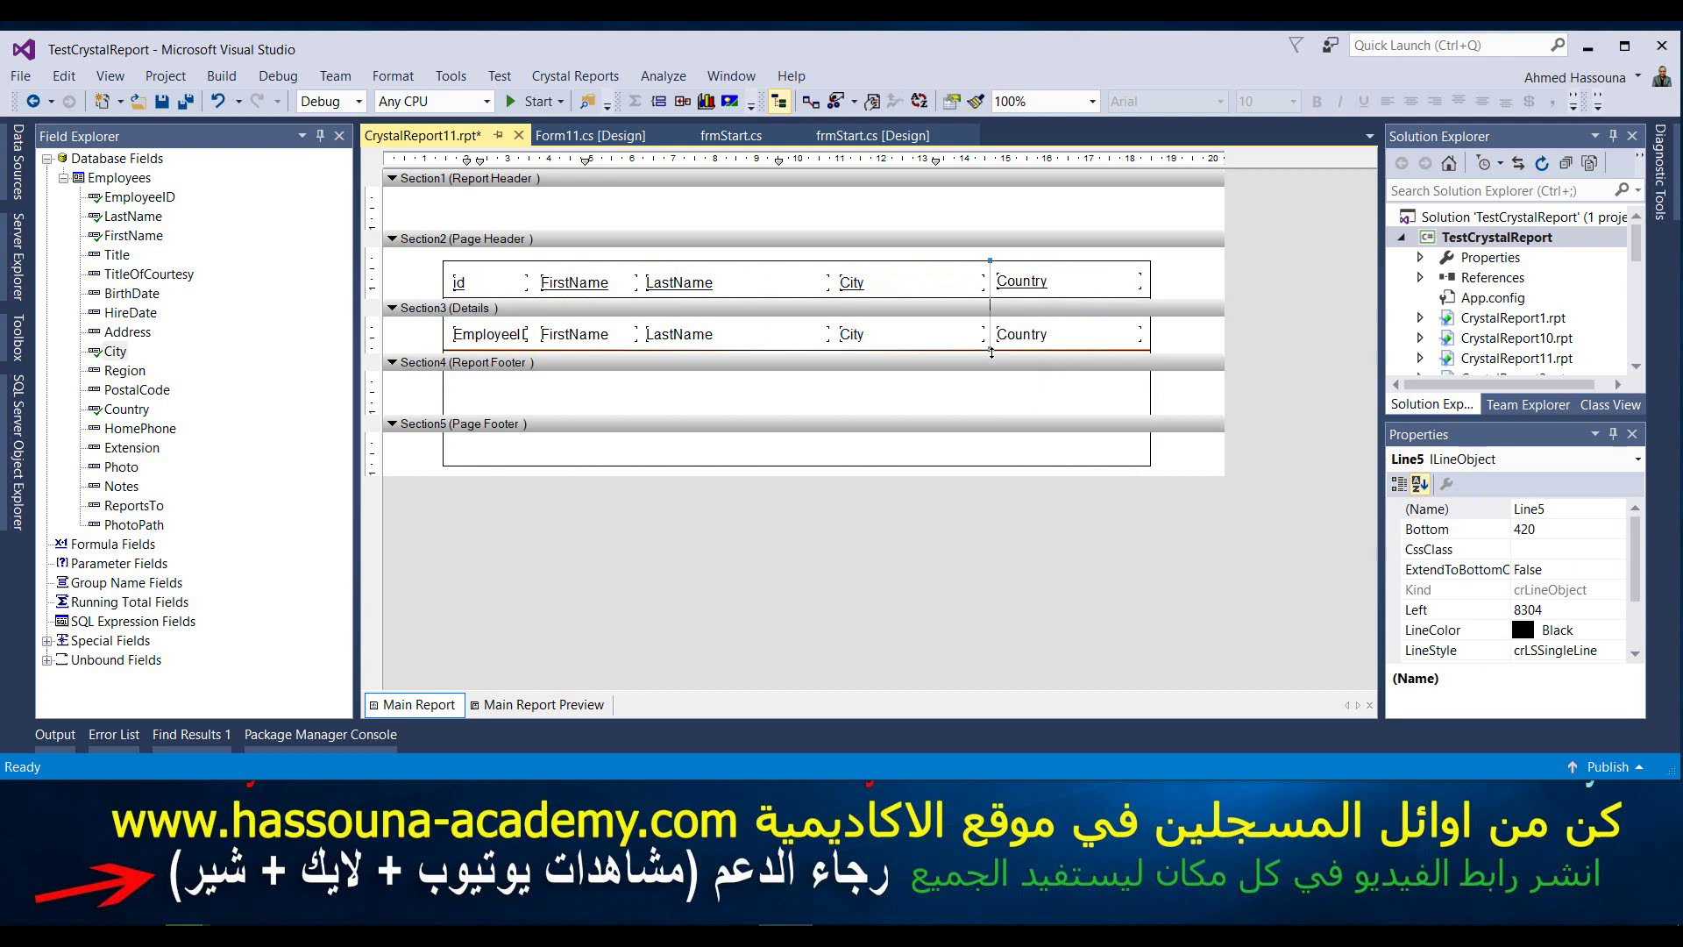
left_click(1182, 335)
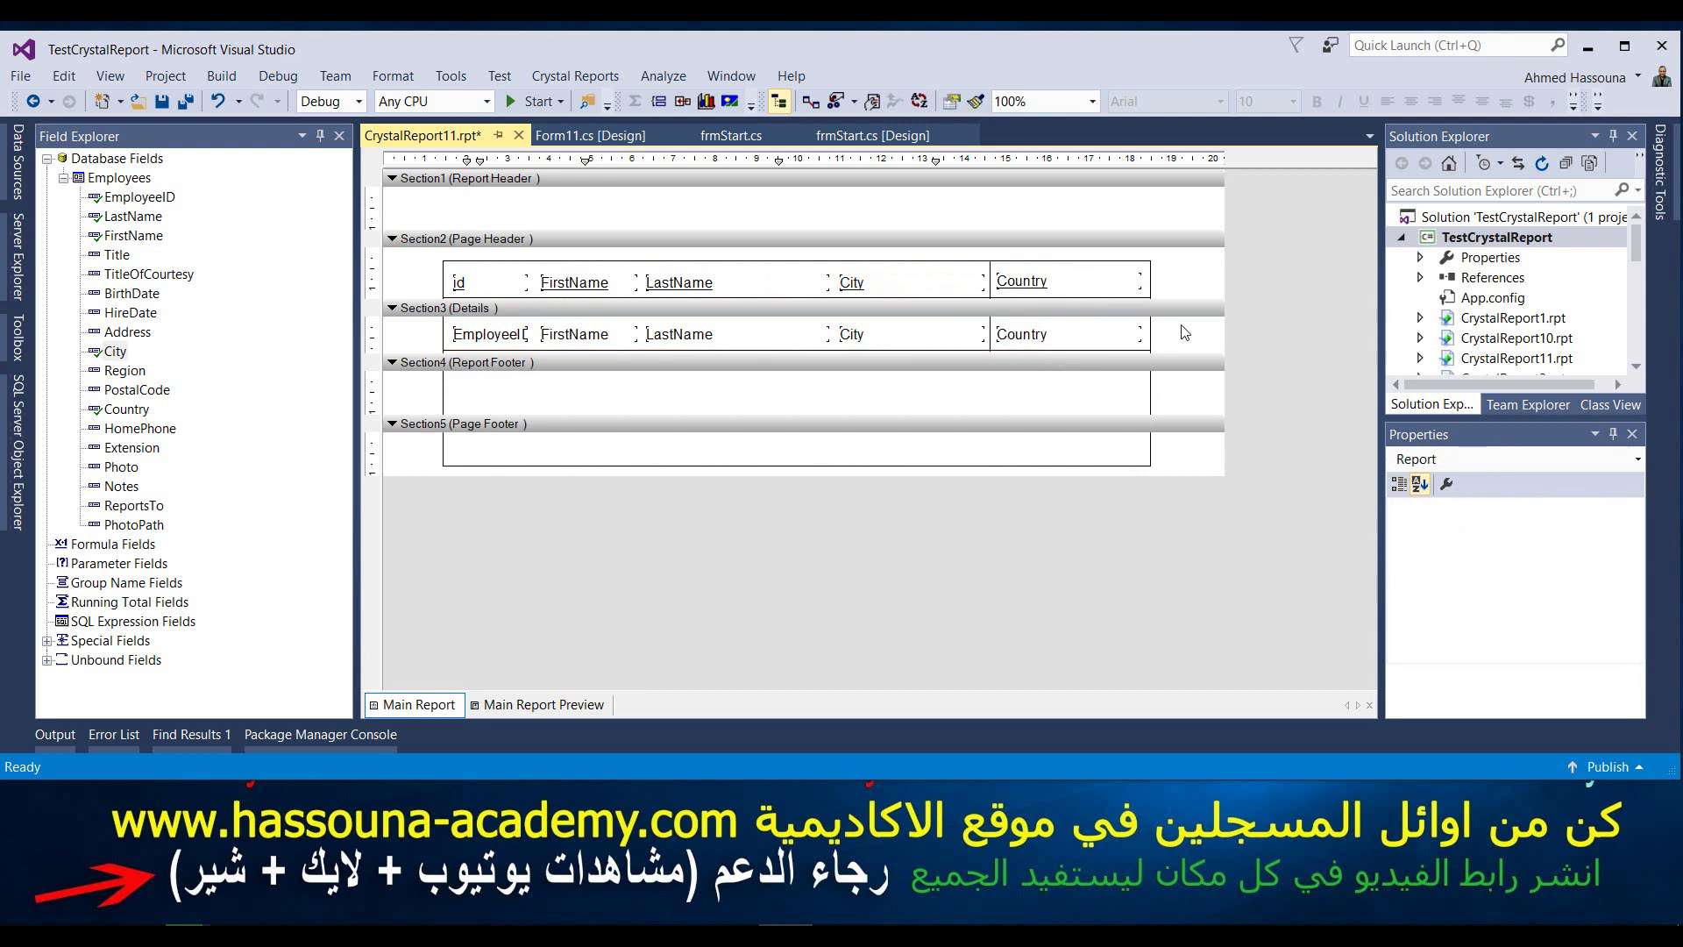
left_click(1116, 349)
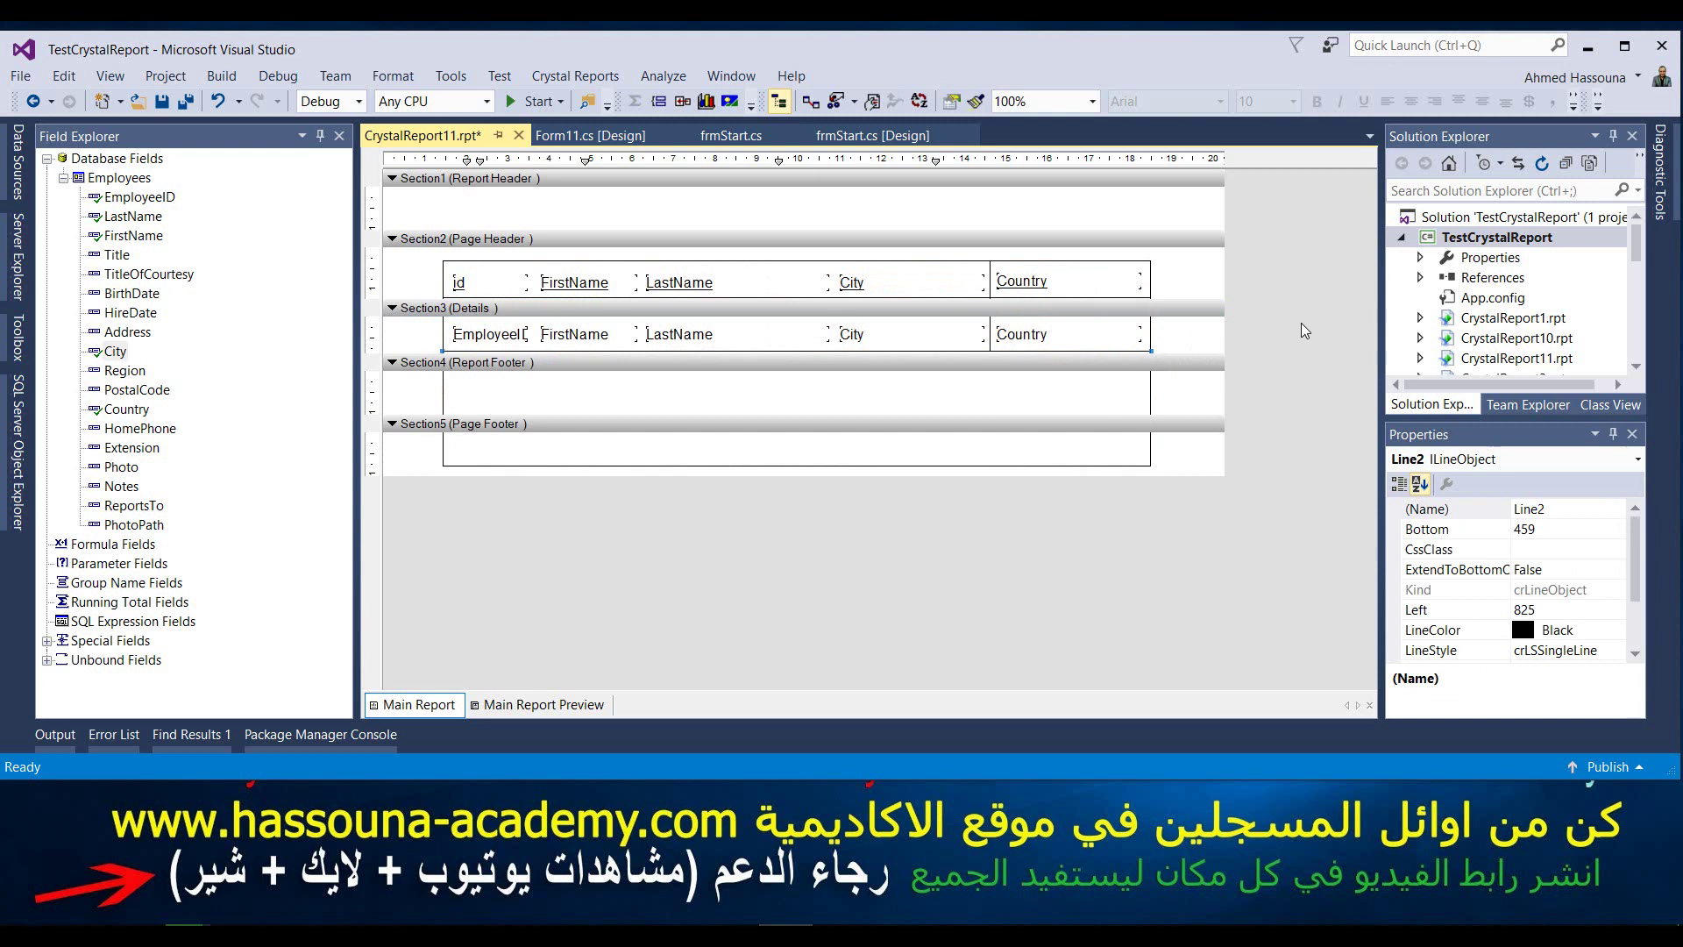
left_click(1199, 350)
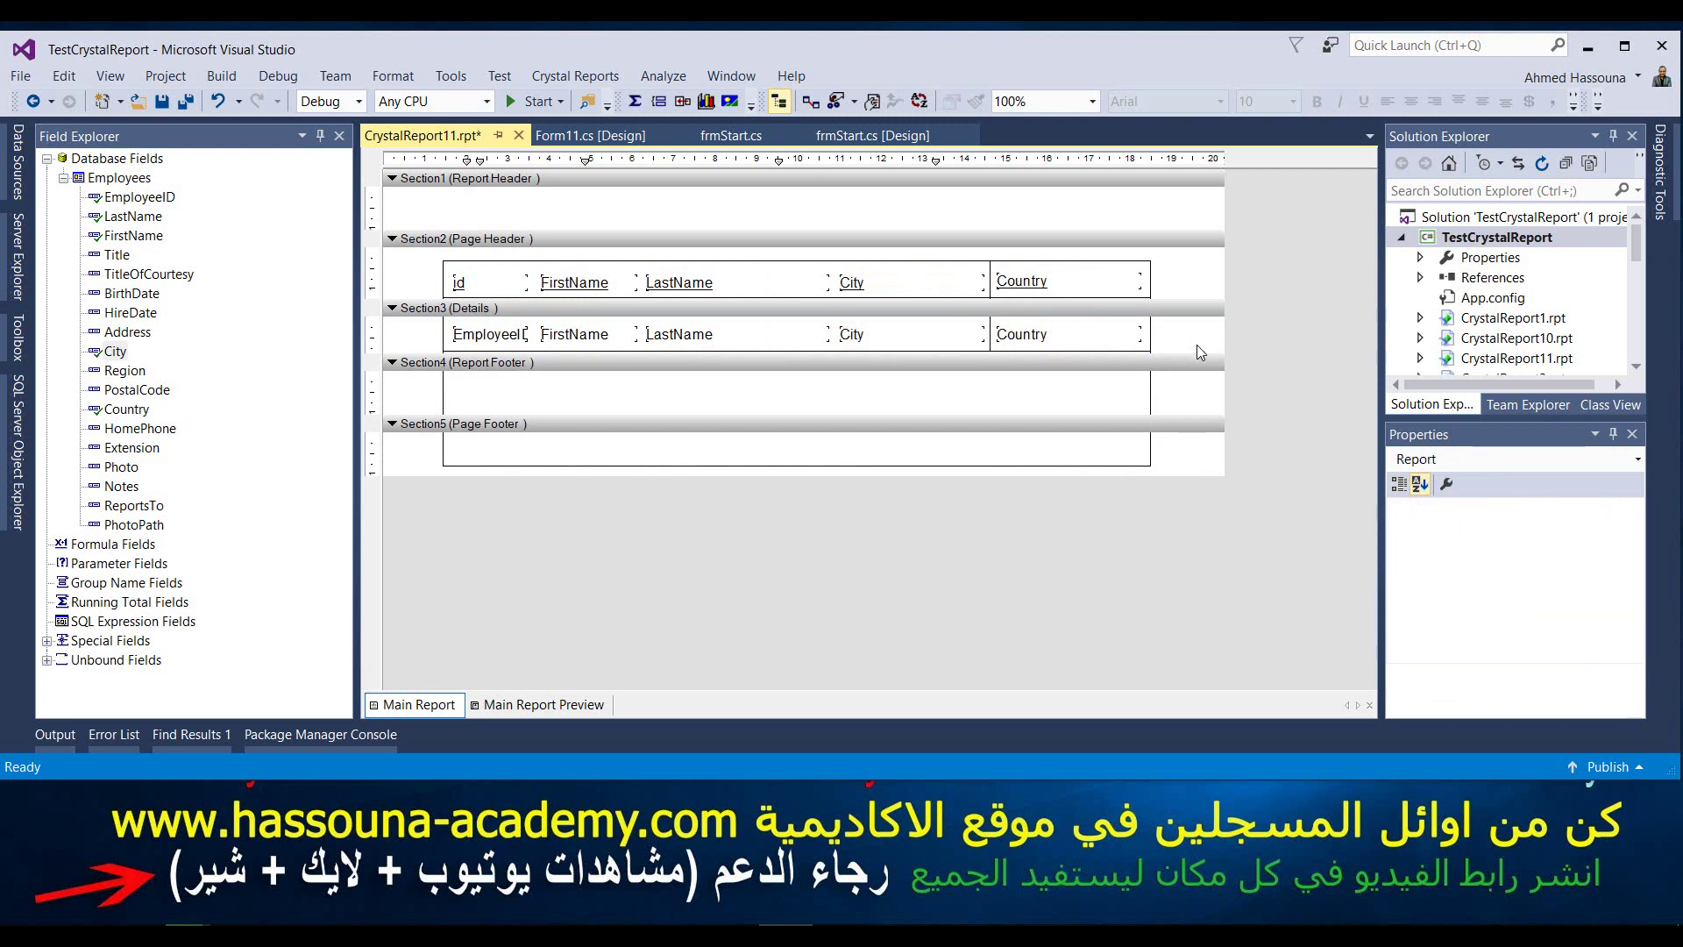
left_click(992, 295)
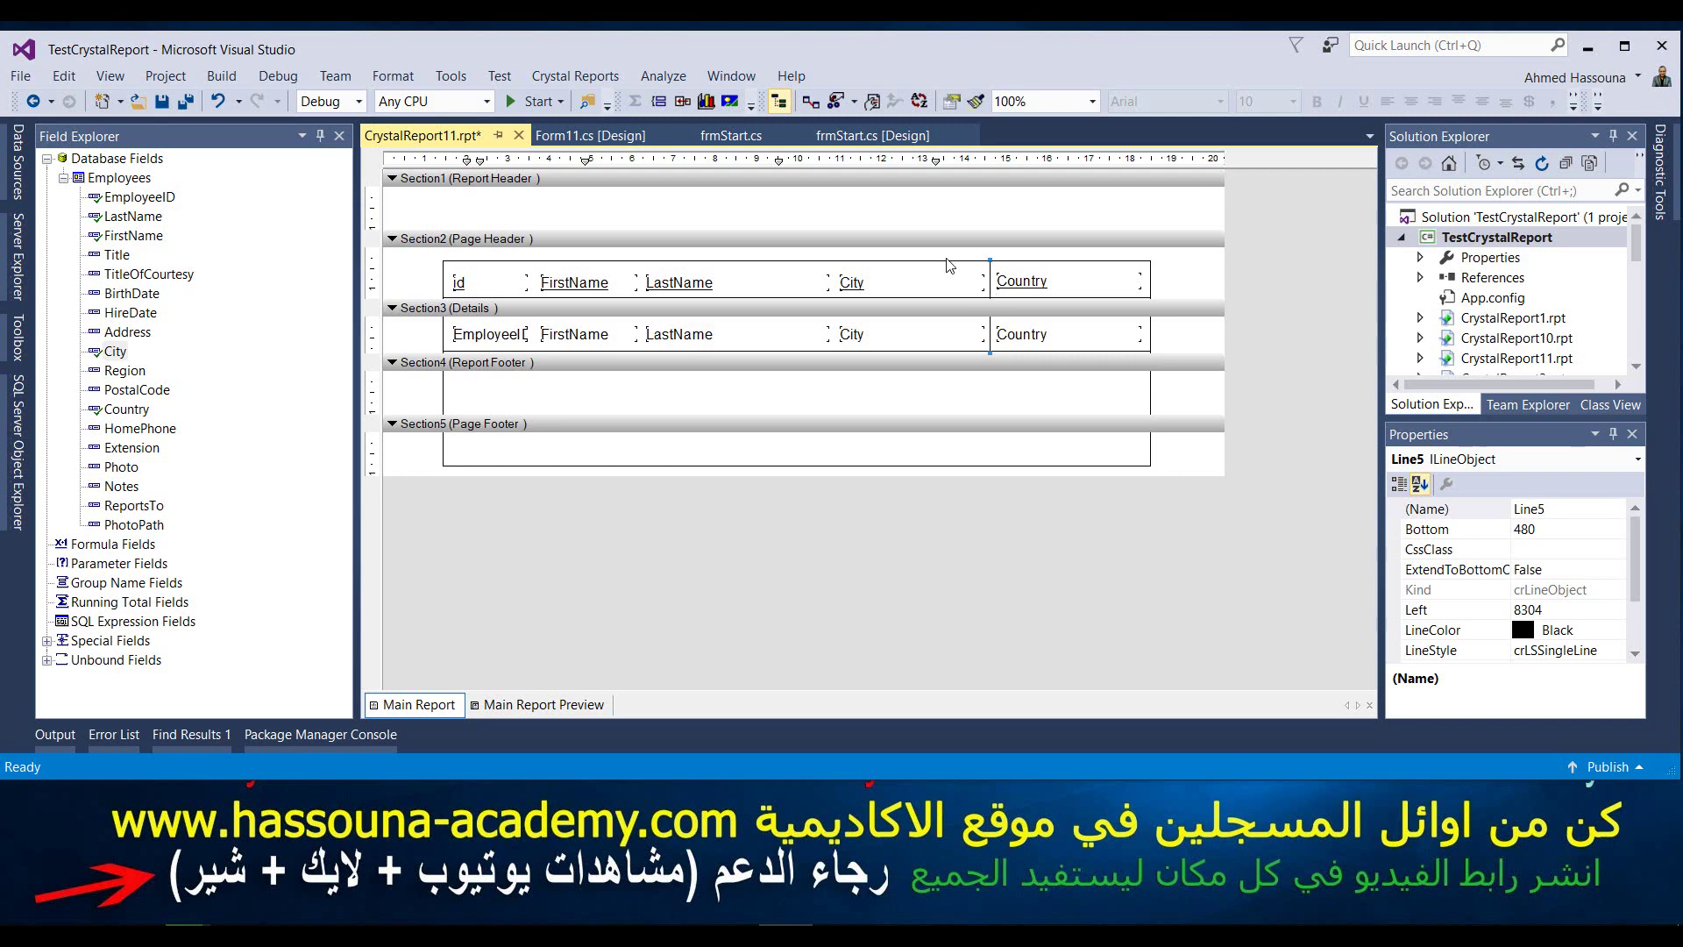
Step: Run the project, check the adjusted City–Country divider line in an enlarged Form11, and close the forms
left_click(527, 100)
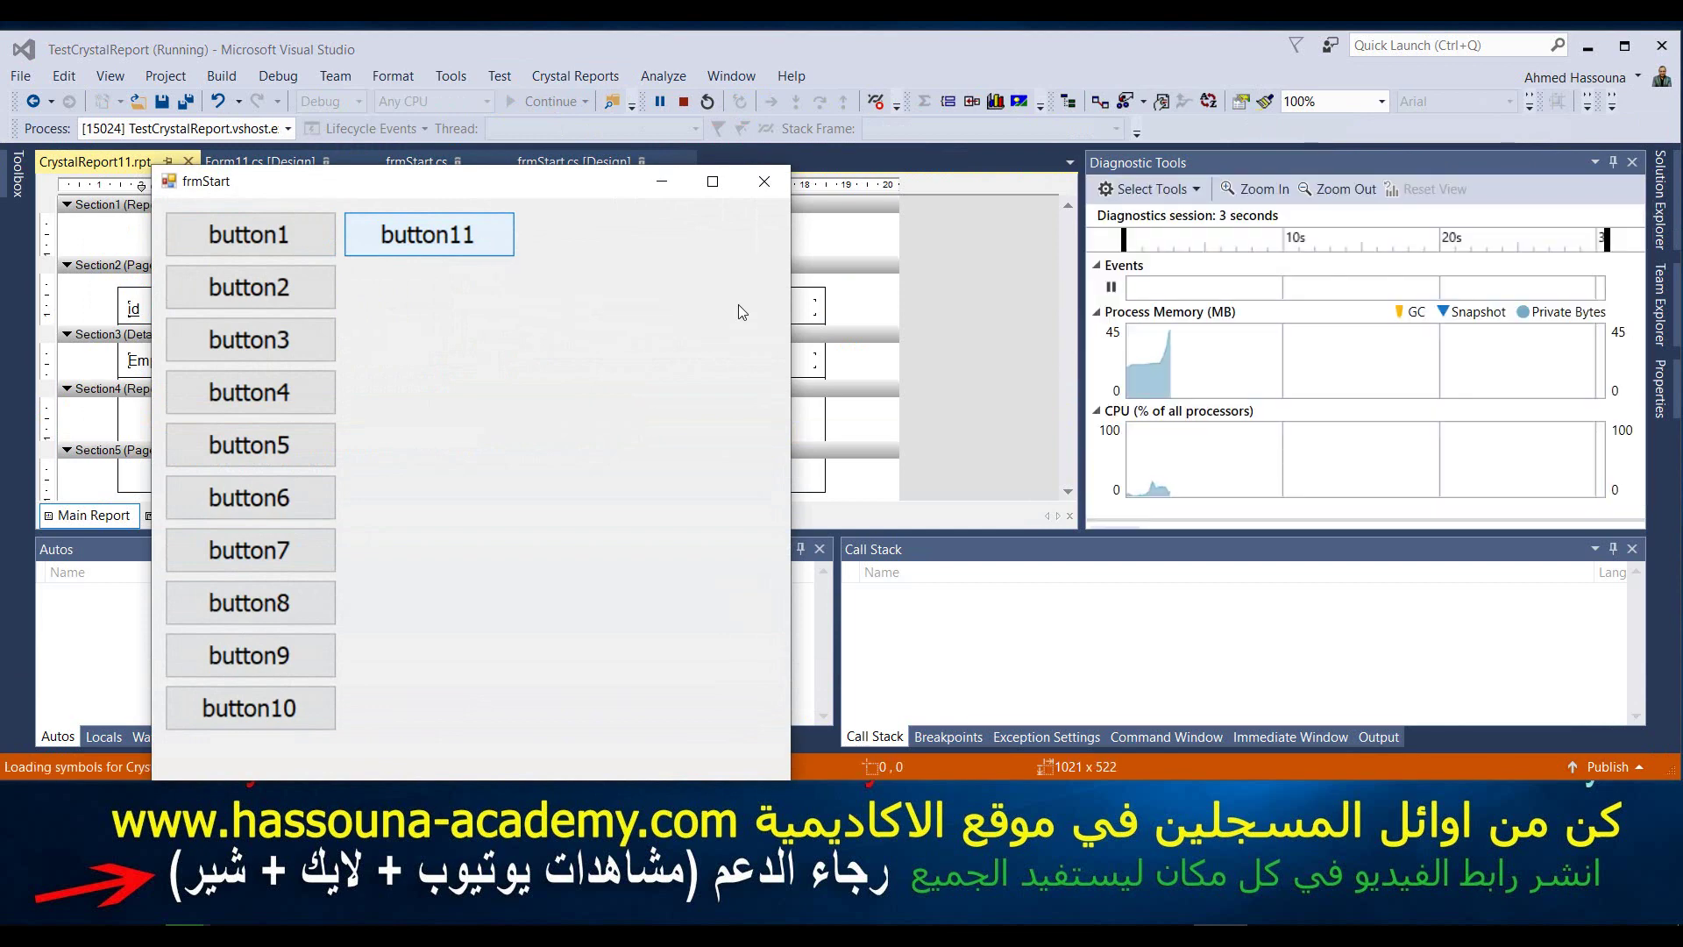
key("Return")
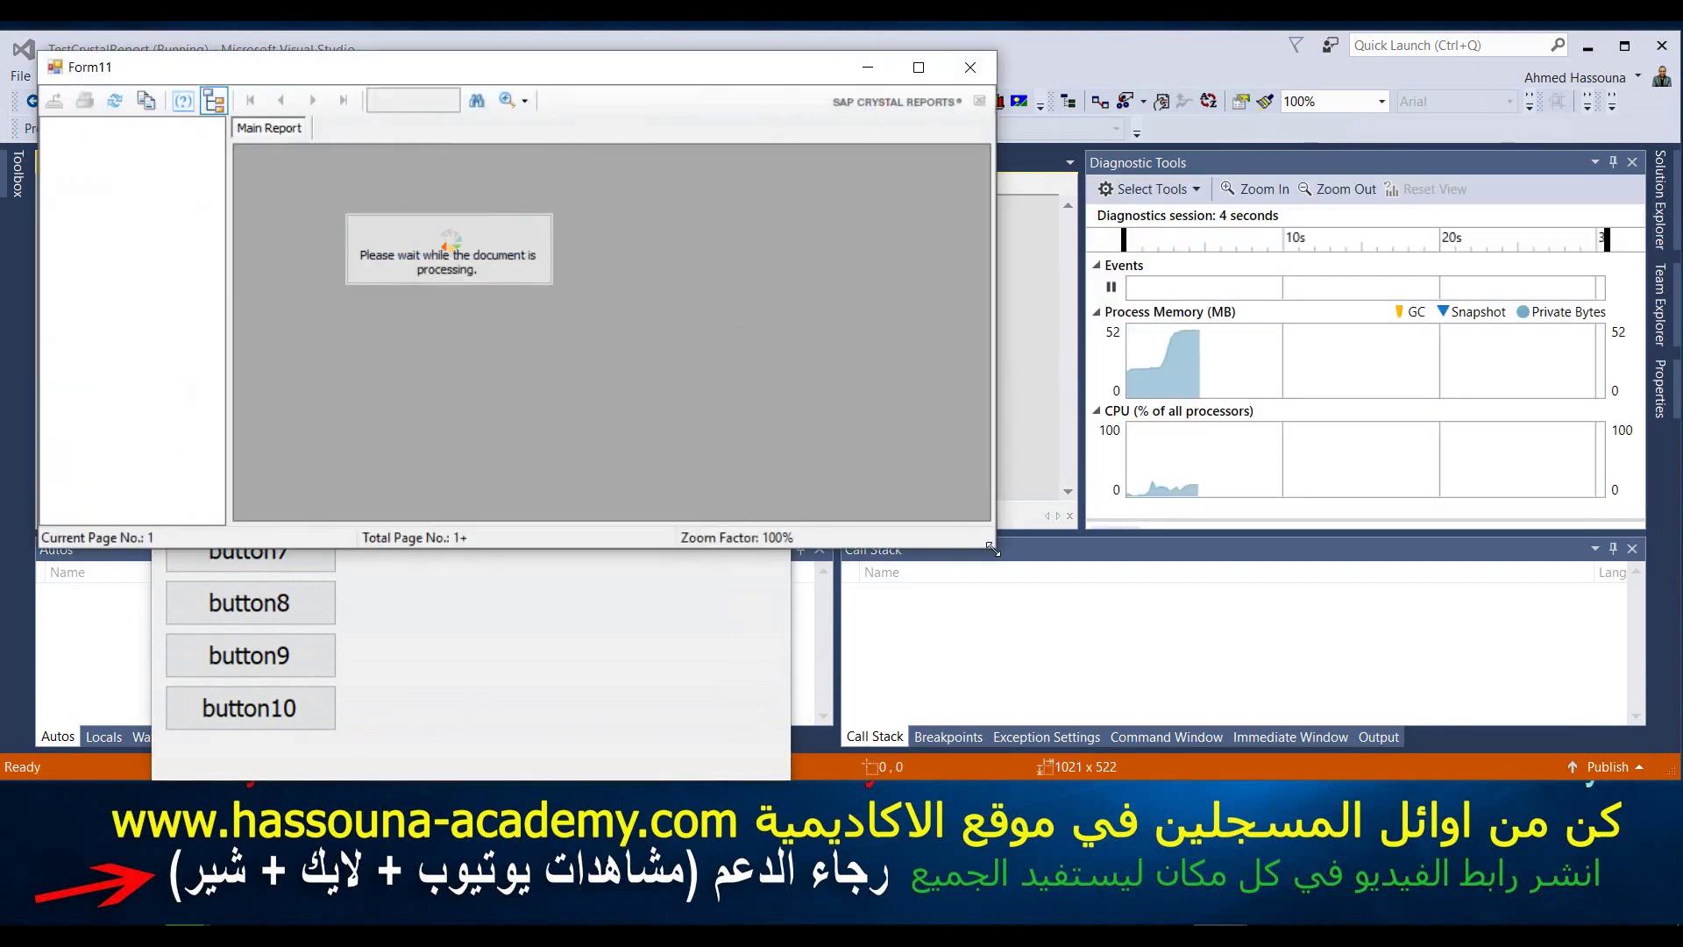
left_click_drag(988, 551, 1504, 771)
left_click(1490, 65)
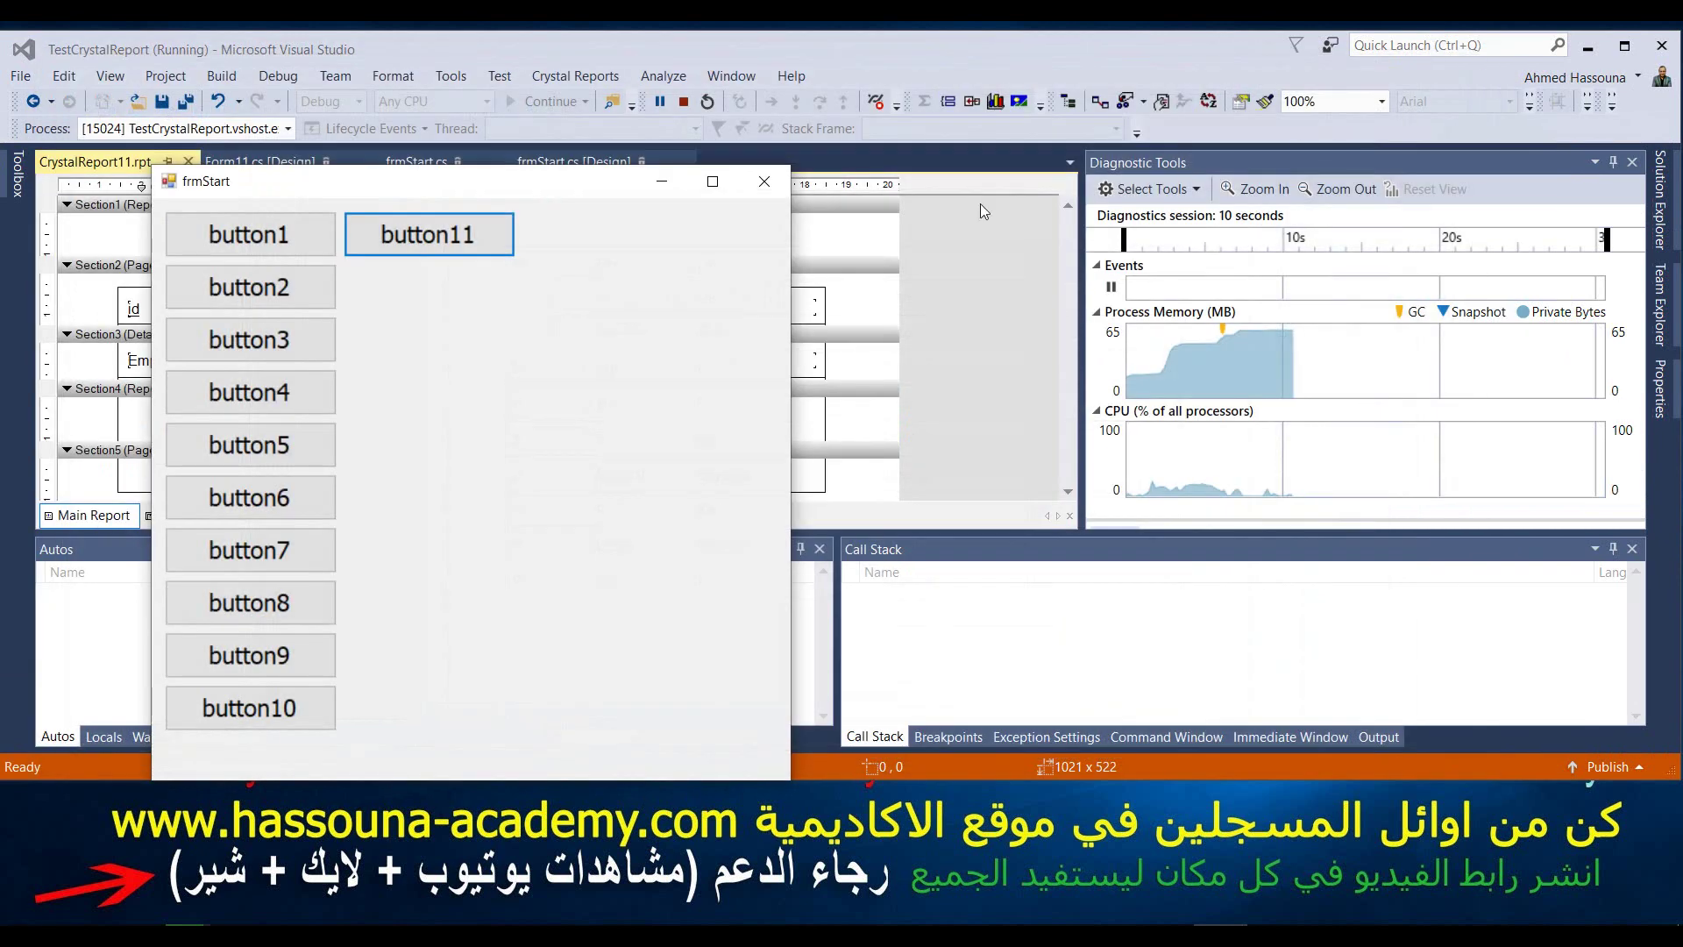
left_click(771, 176)
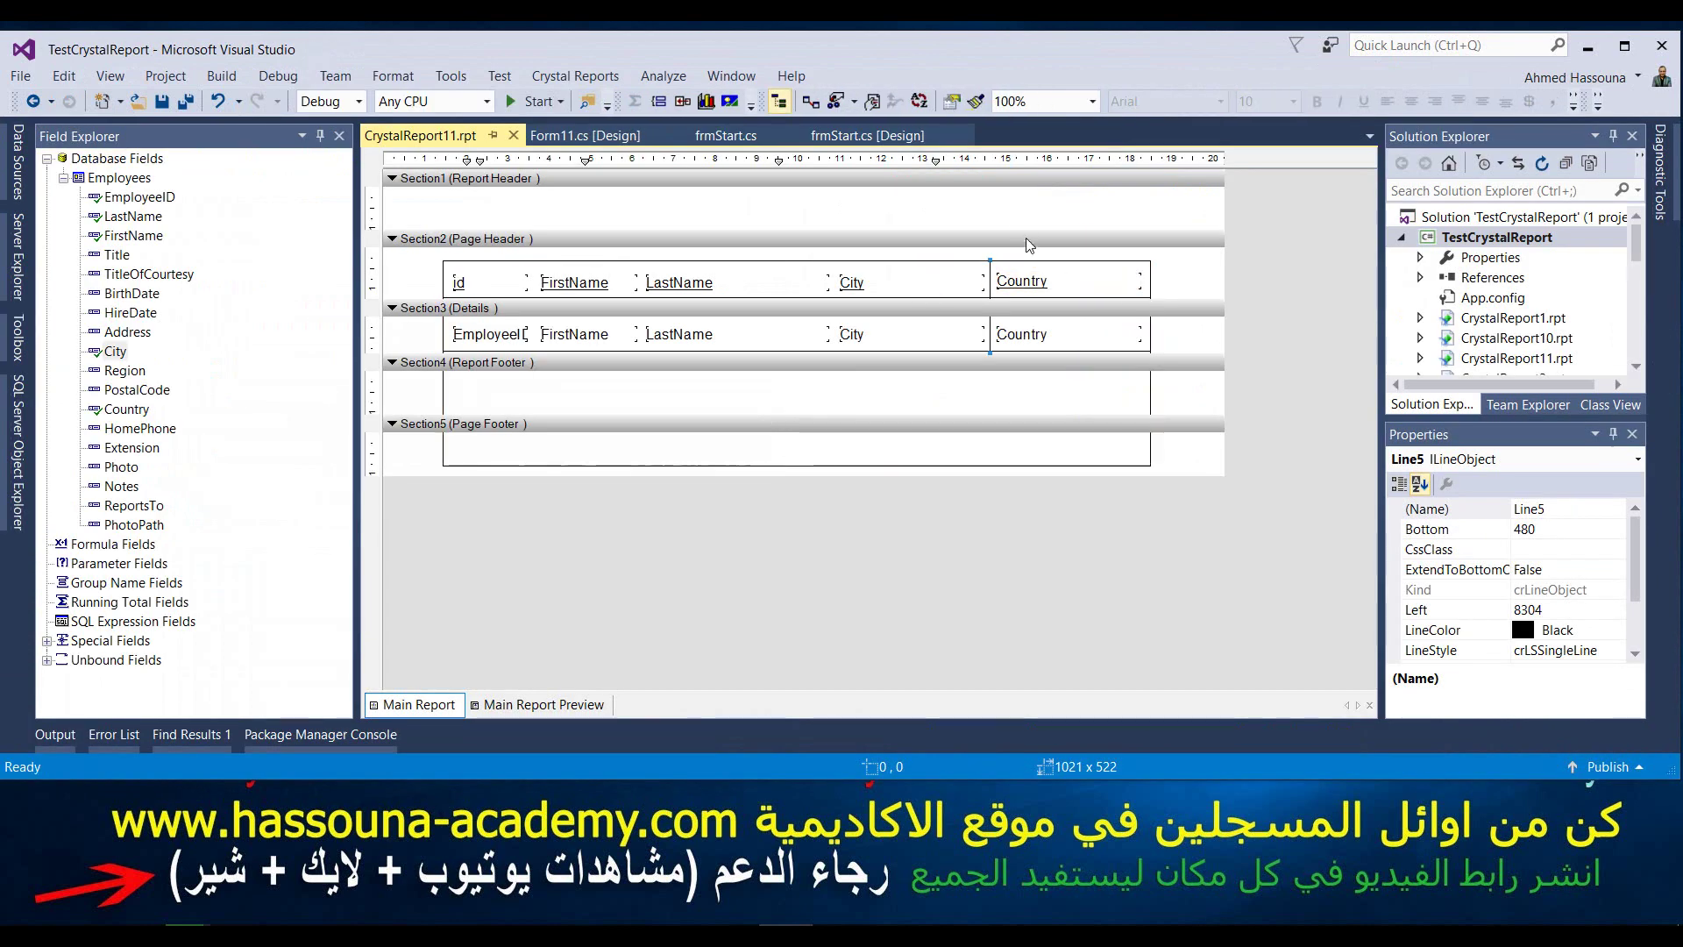
Step: Copy the City–Country divider line and place the copy between the LastName and City columns
left_click(992, 279)
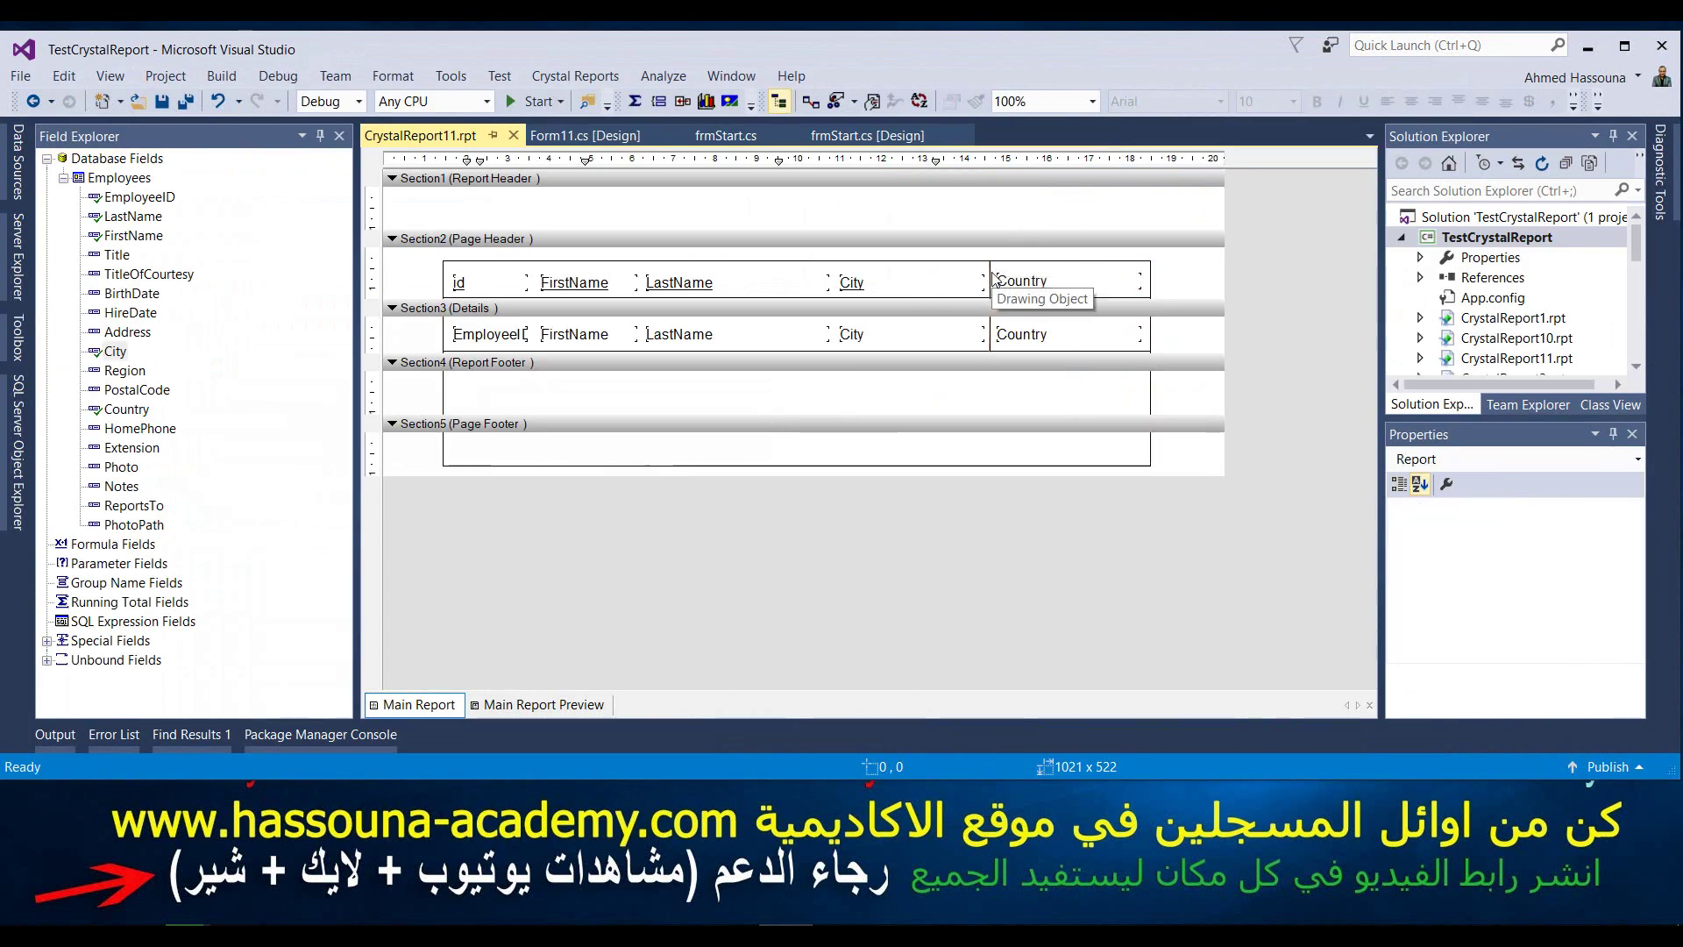
left_click(1205, 280)
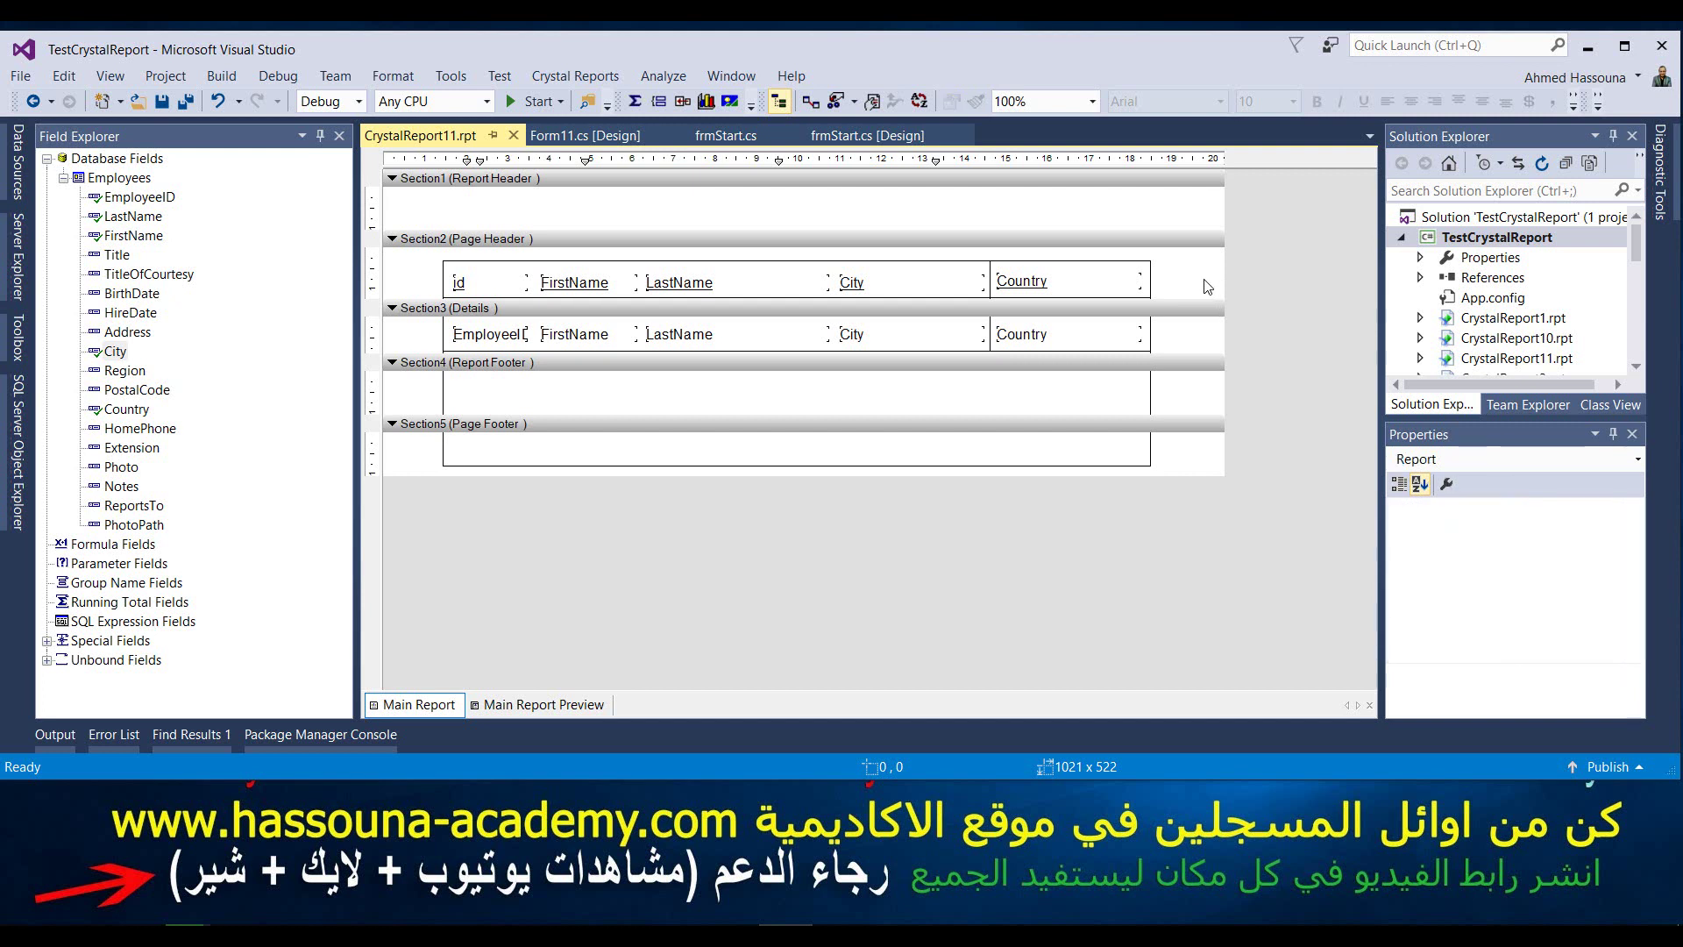
key("ctrl+v")
left_click(837, 269)
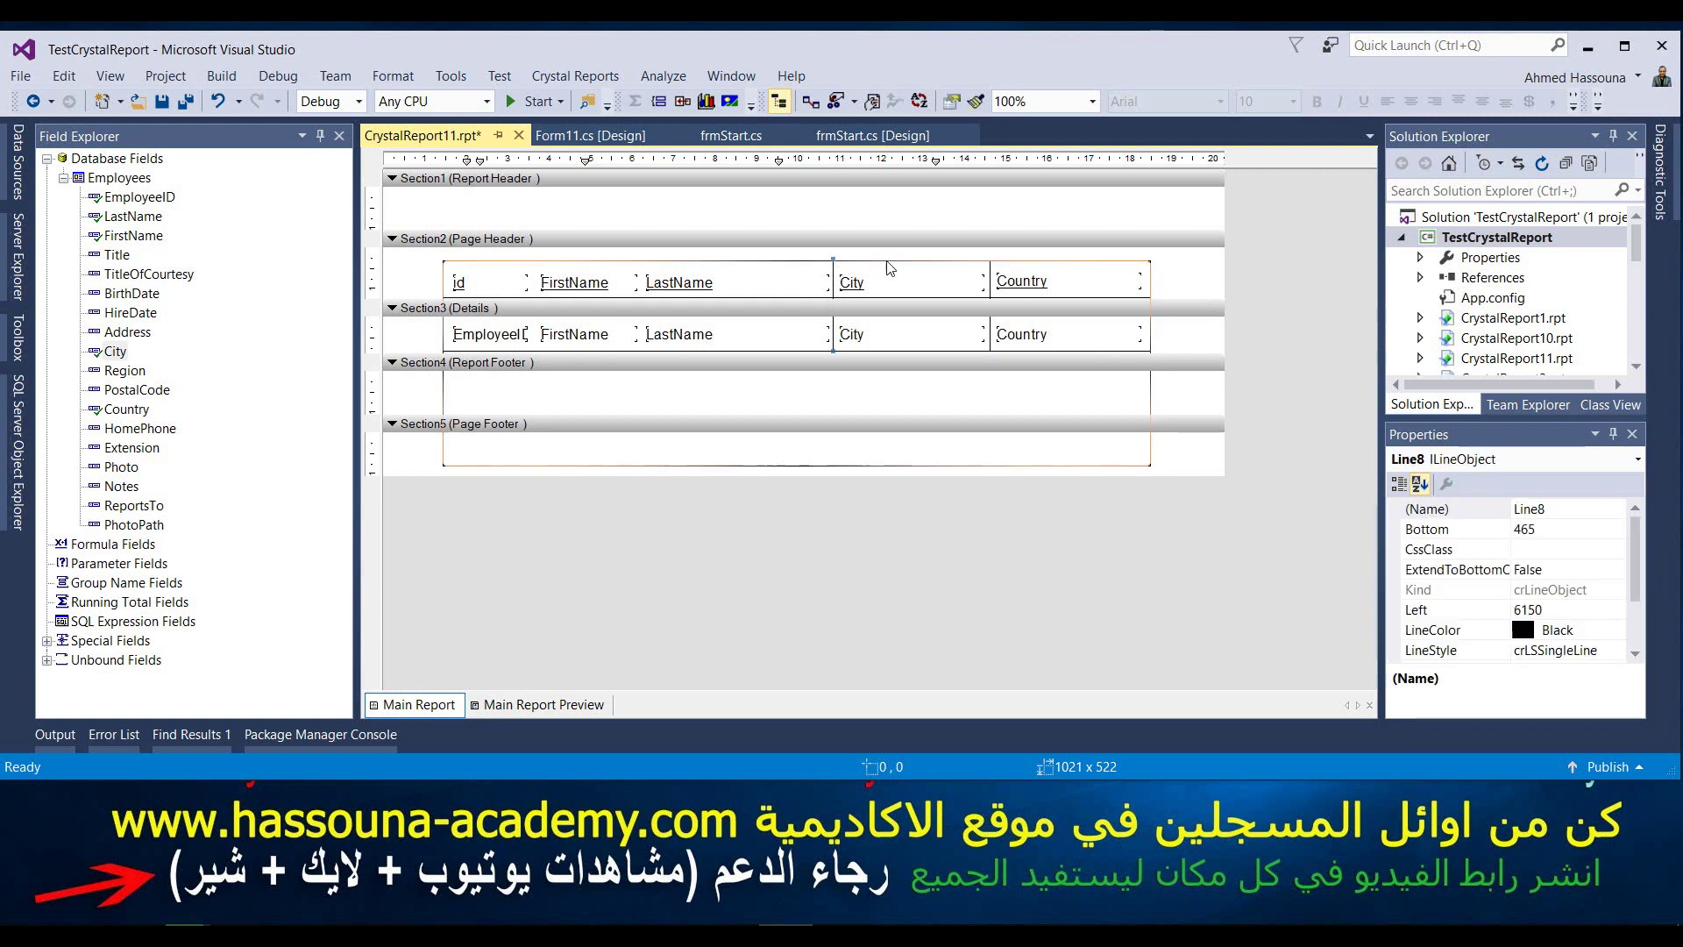
left_click(1208, 289)
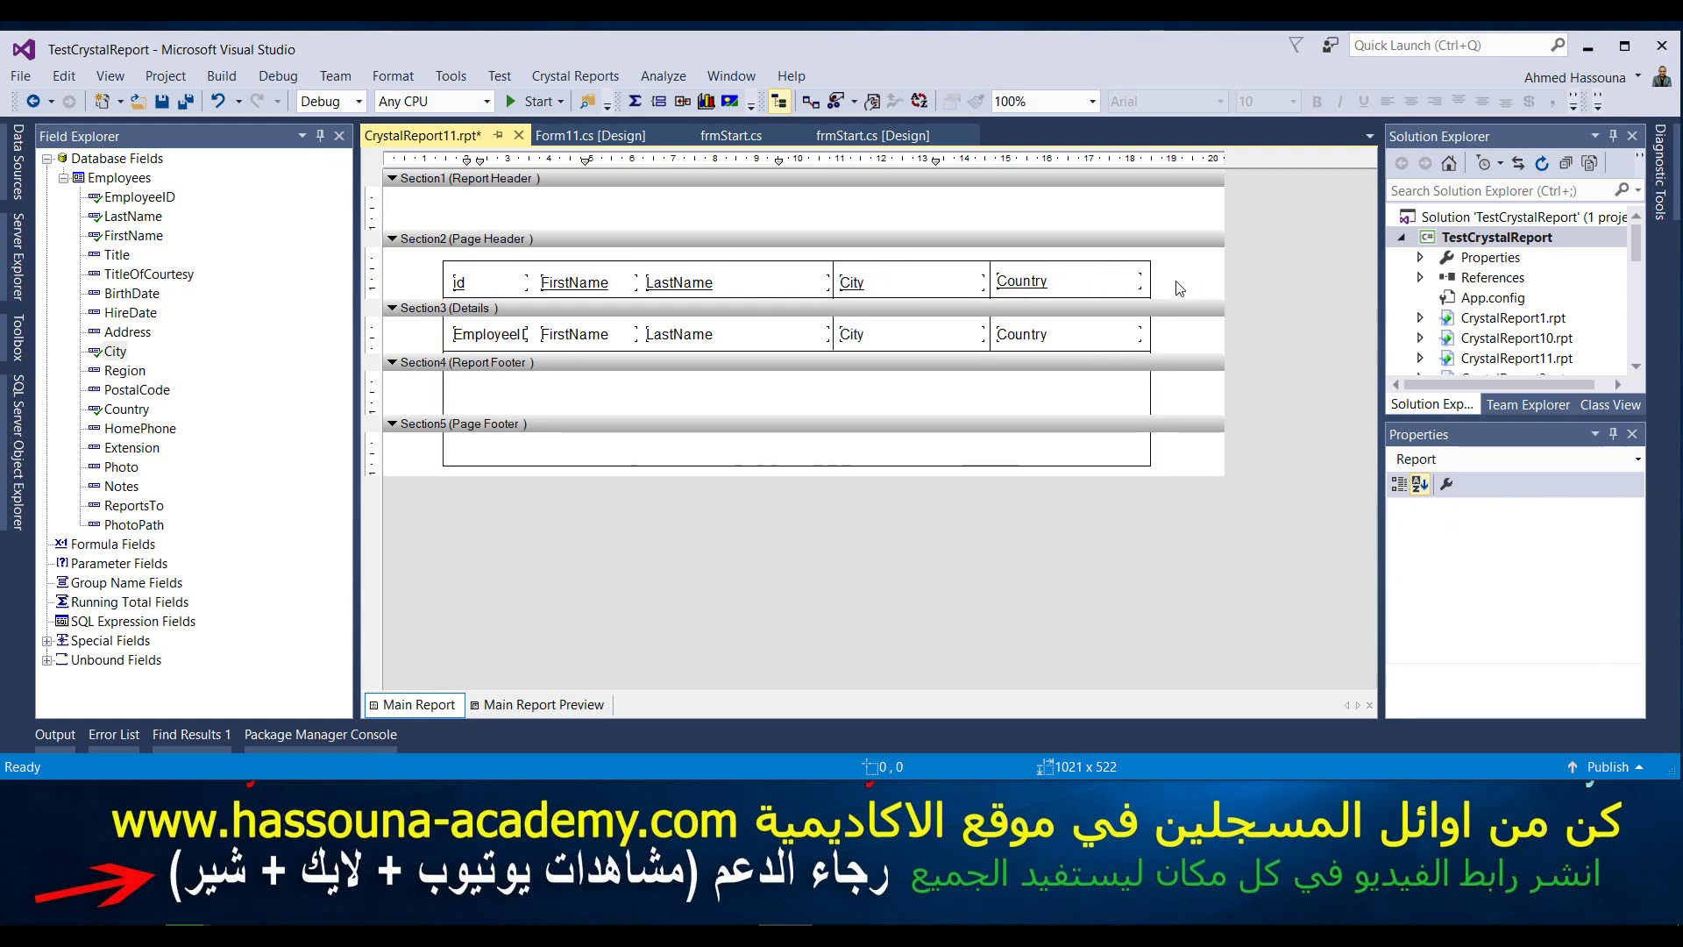
Step: Place two more copies of the divider line, between FirstName and LastName and between id and FirstName
left_click_drag(849, 298, 645, 268)
left_click_drag(646, 269, 537, 268)
left_click(1198, 282)
Step: Run the project, check the new column dividers of the employee table in Form11, and close the forms
left_click(516, 102)
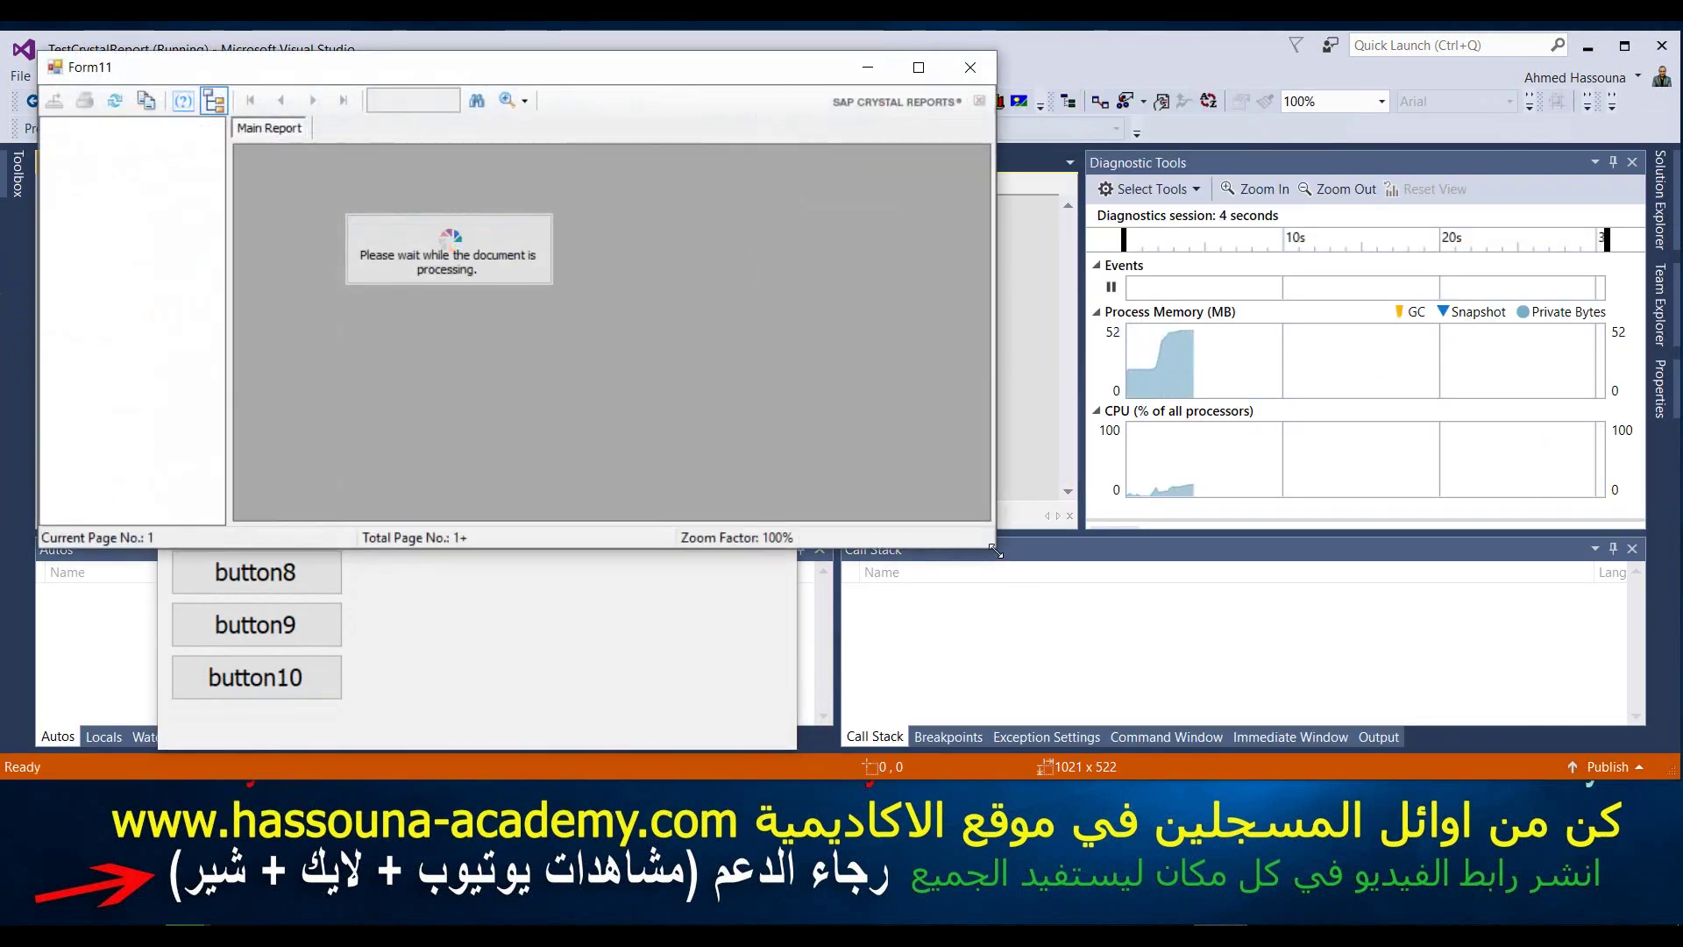
left_click_drag(1000, 550, 1627, 771)
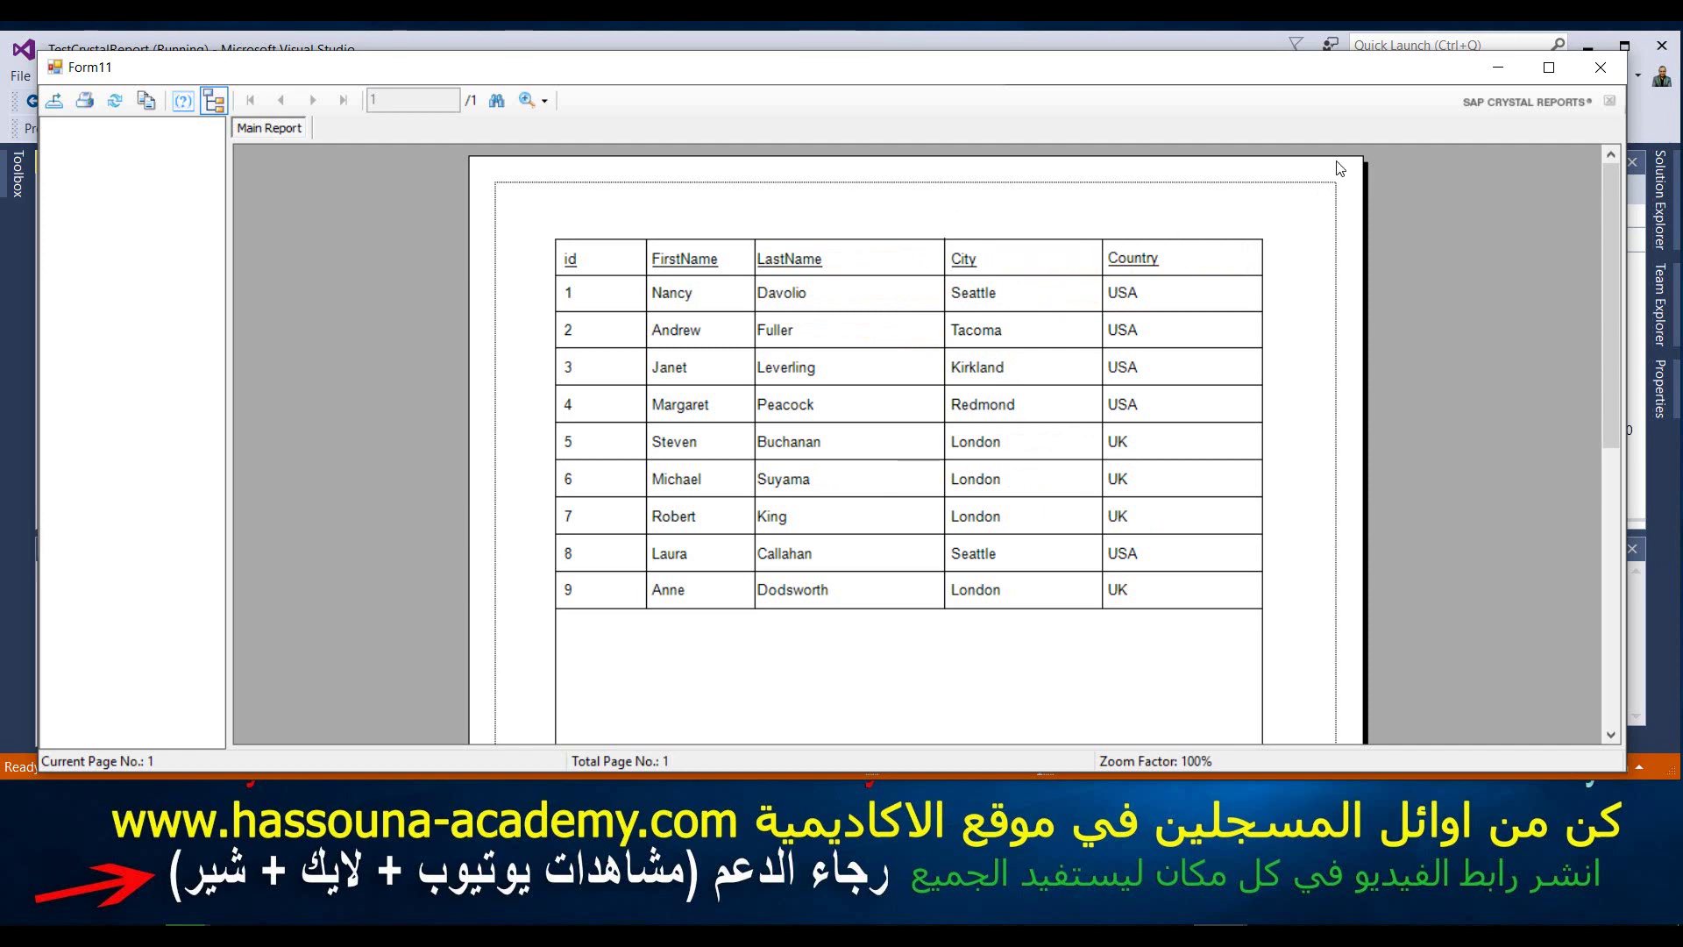
left_click(1594, 76)
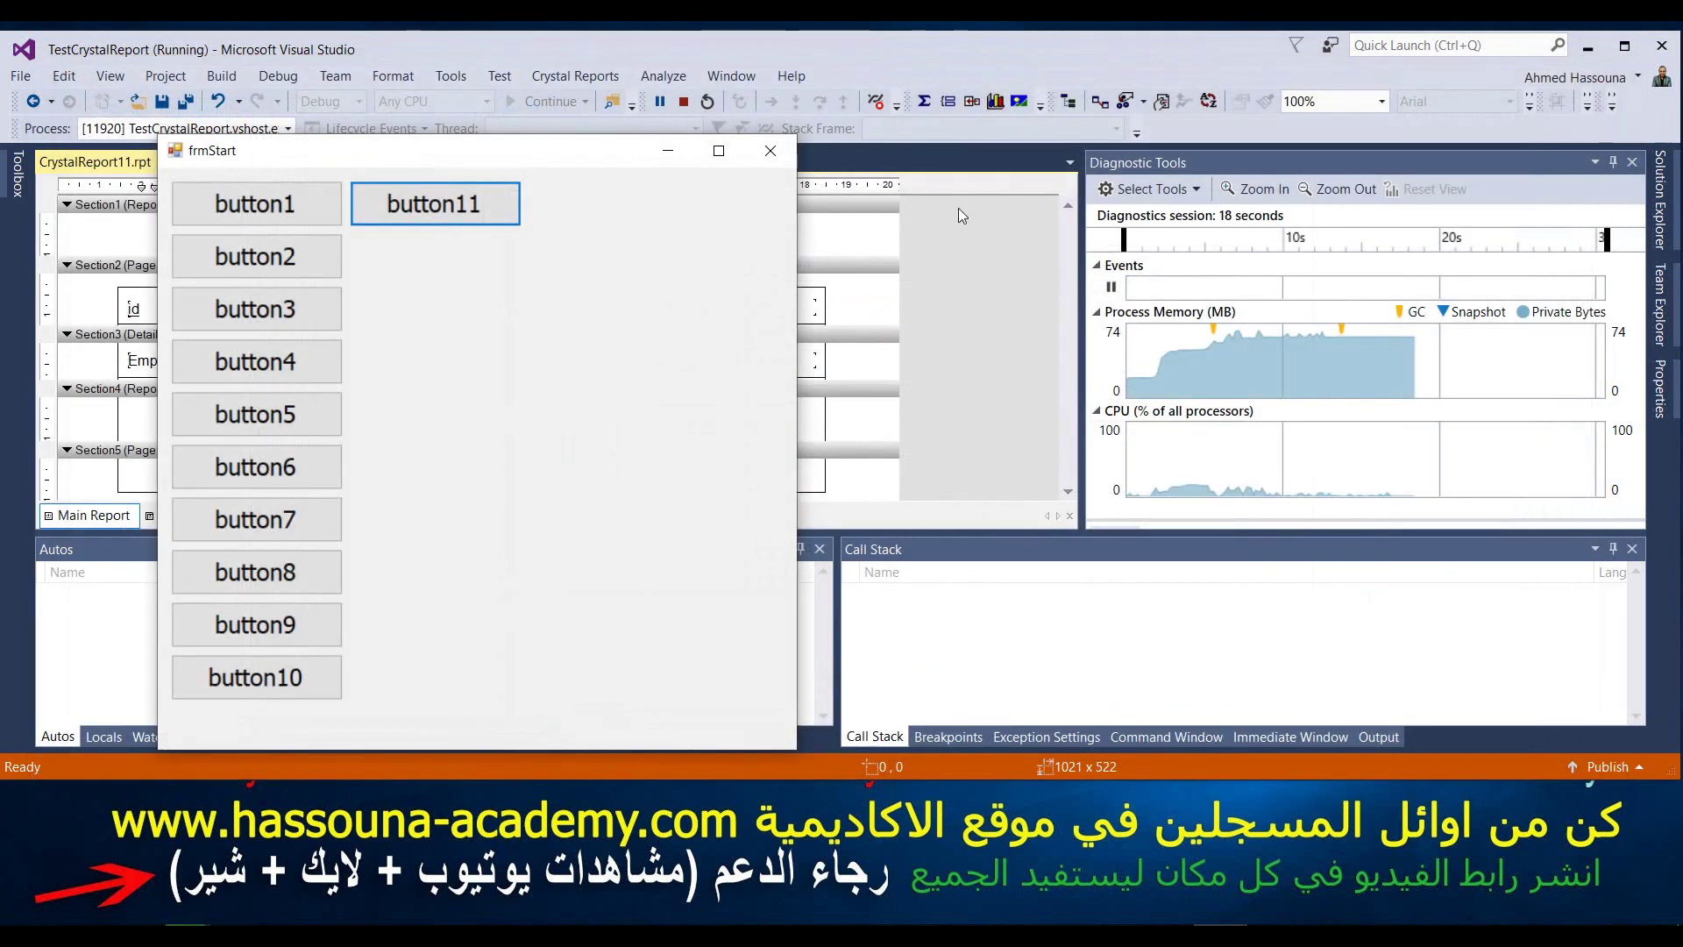
left_click(770, 156)
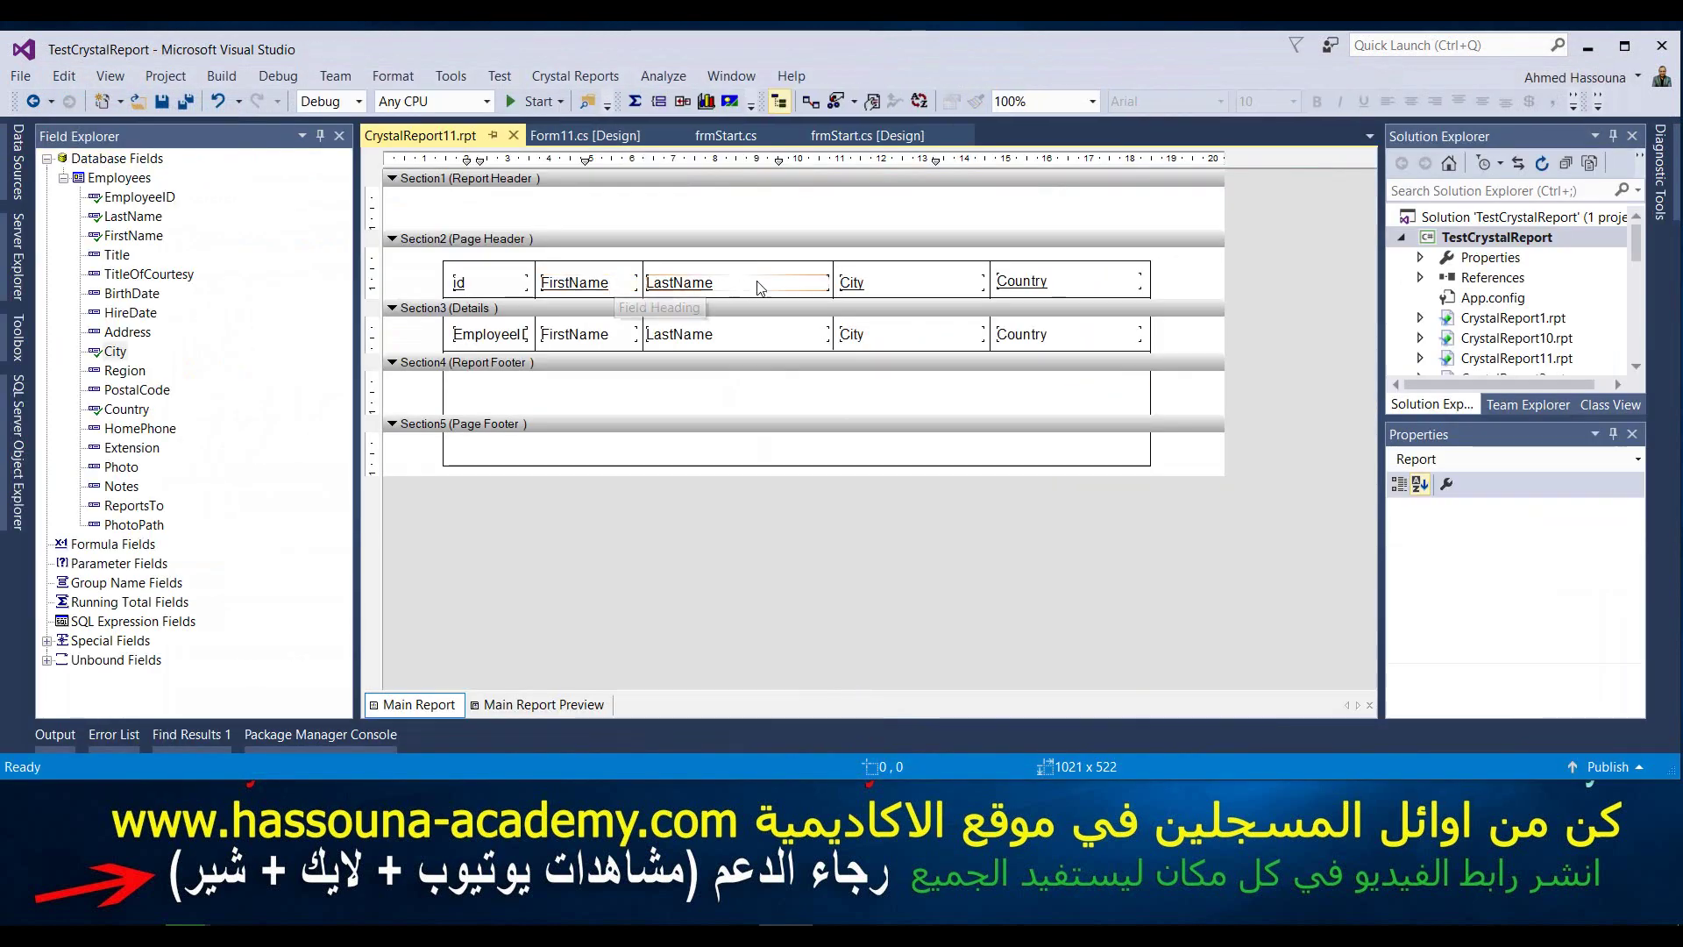
Step: Save the report, run the project again to recheck the LastName–City and other column dividers in Form11, and close the forms
left_click(833, 272)
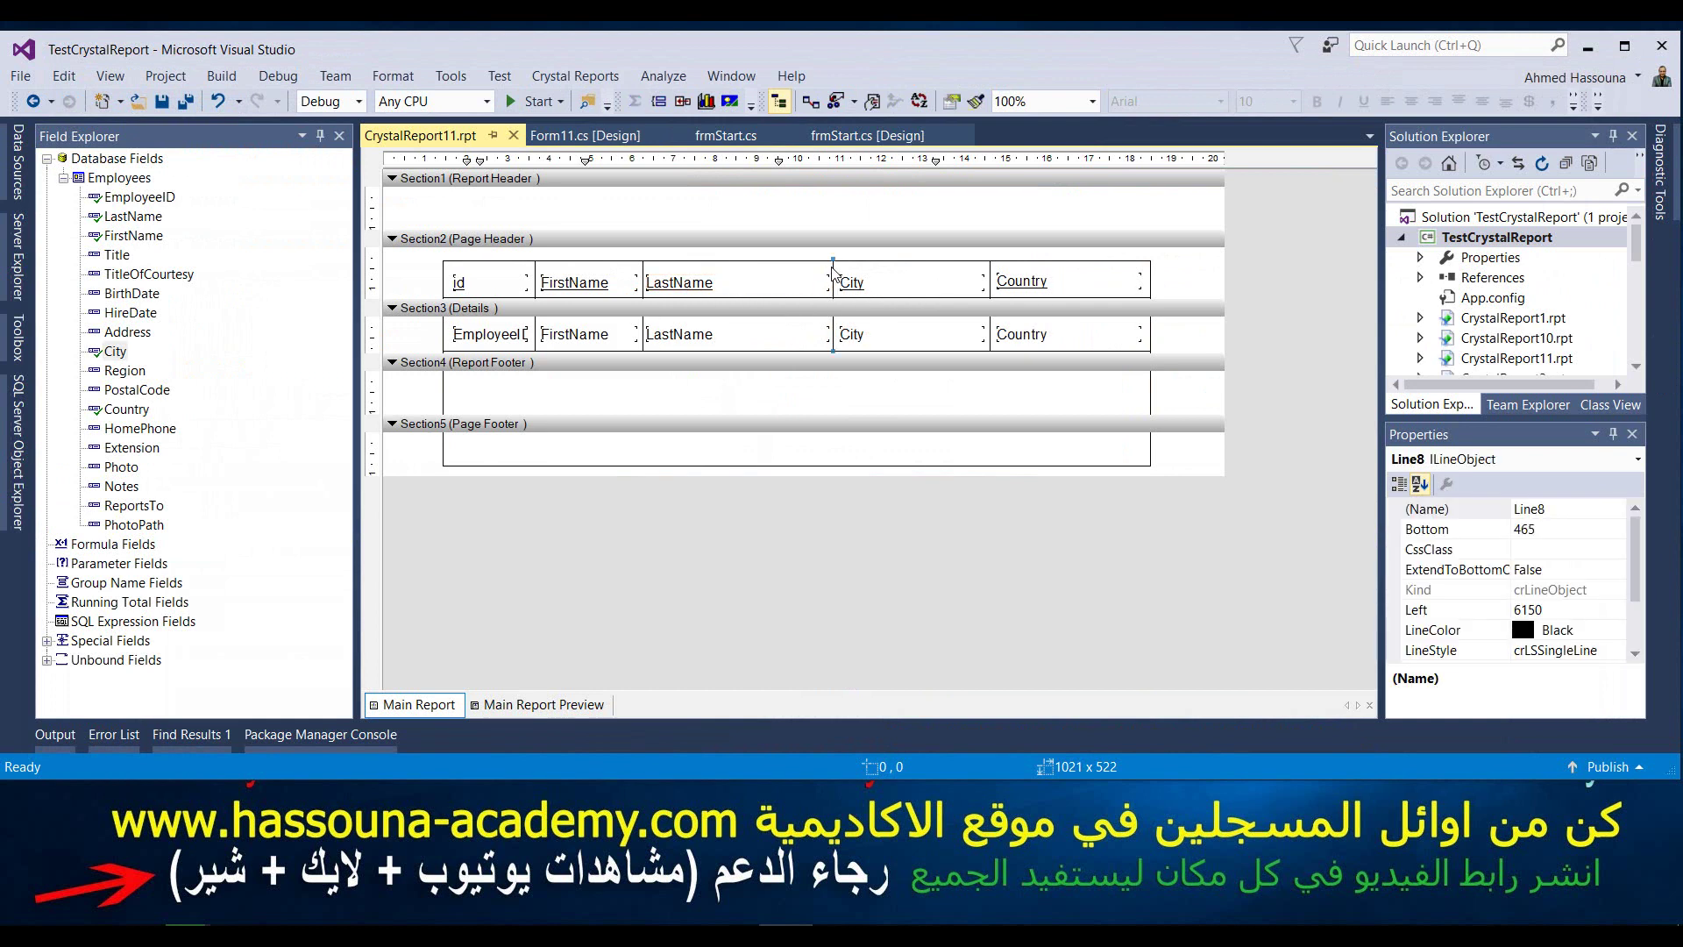
left_click(1174, 281)
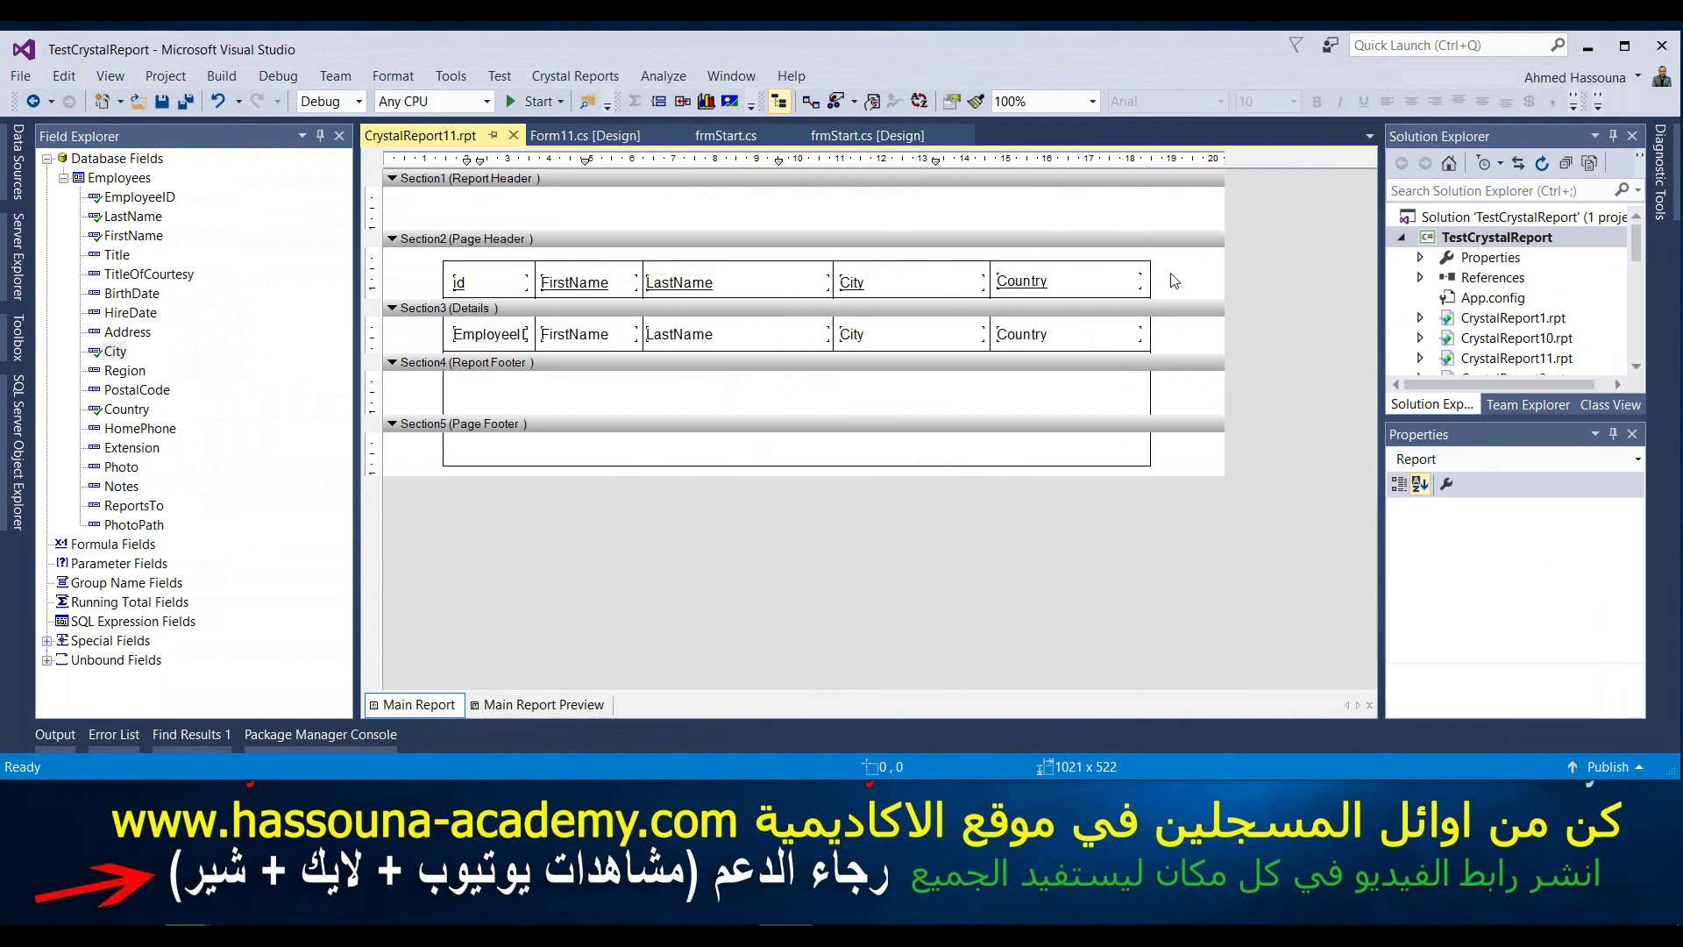
key("ctrl+s")
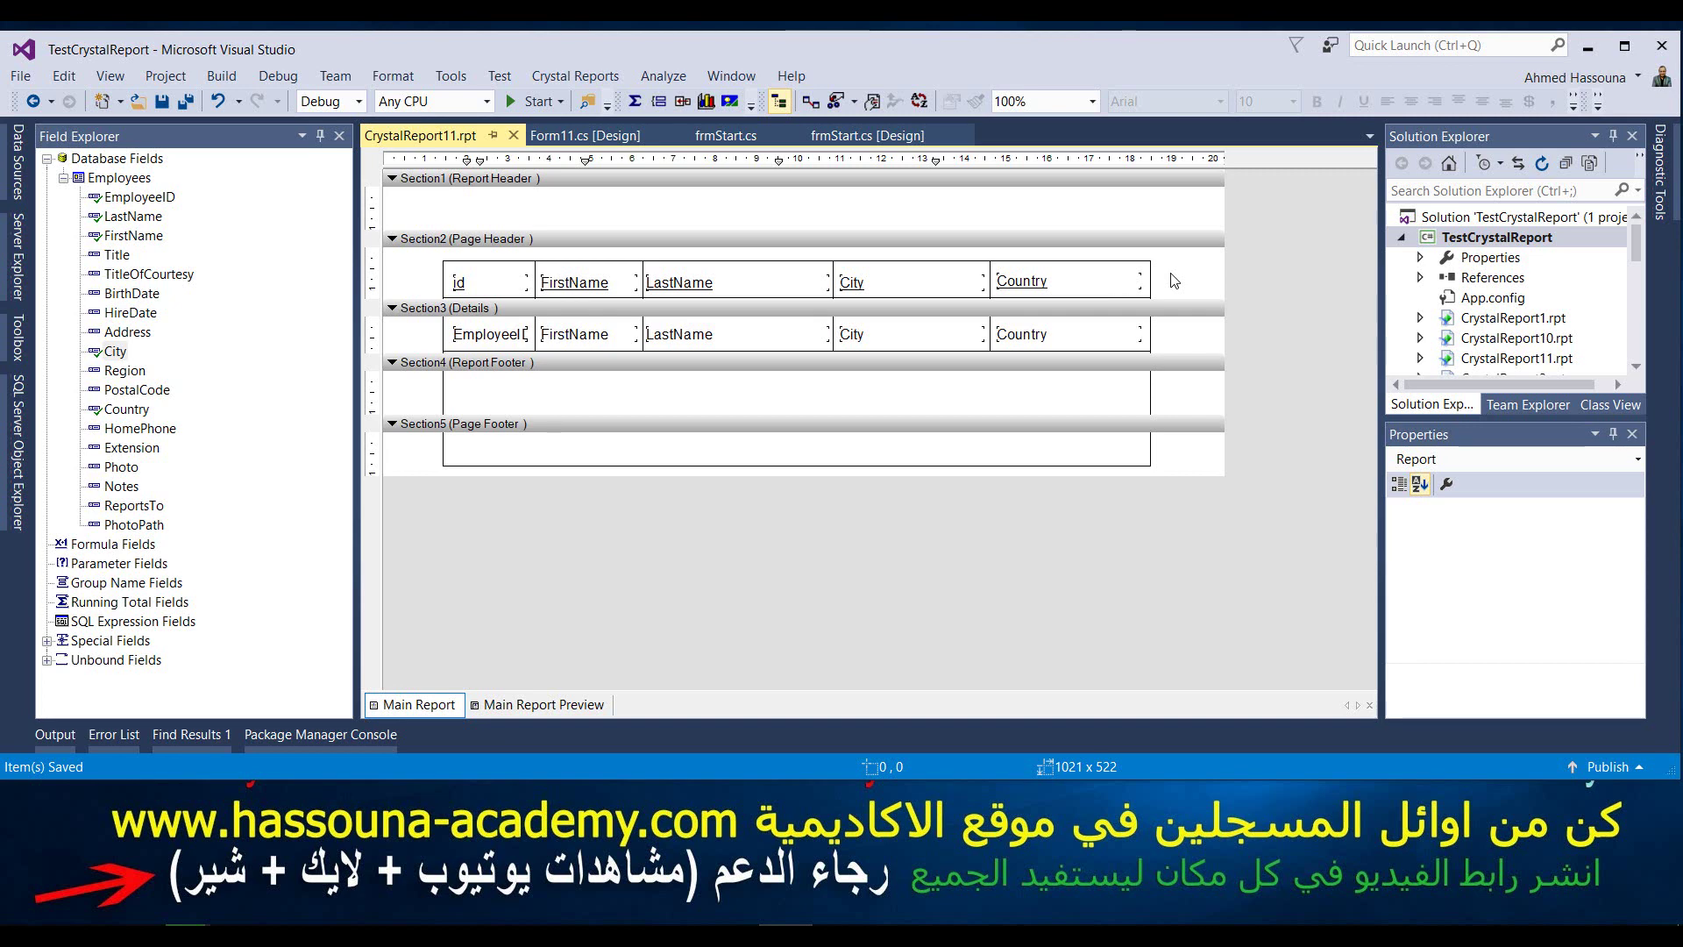
left_click(524, 101)
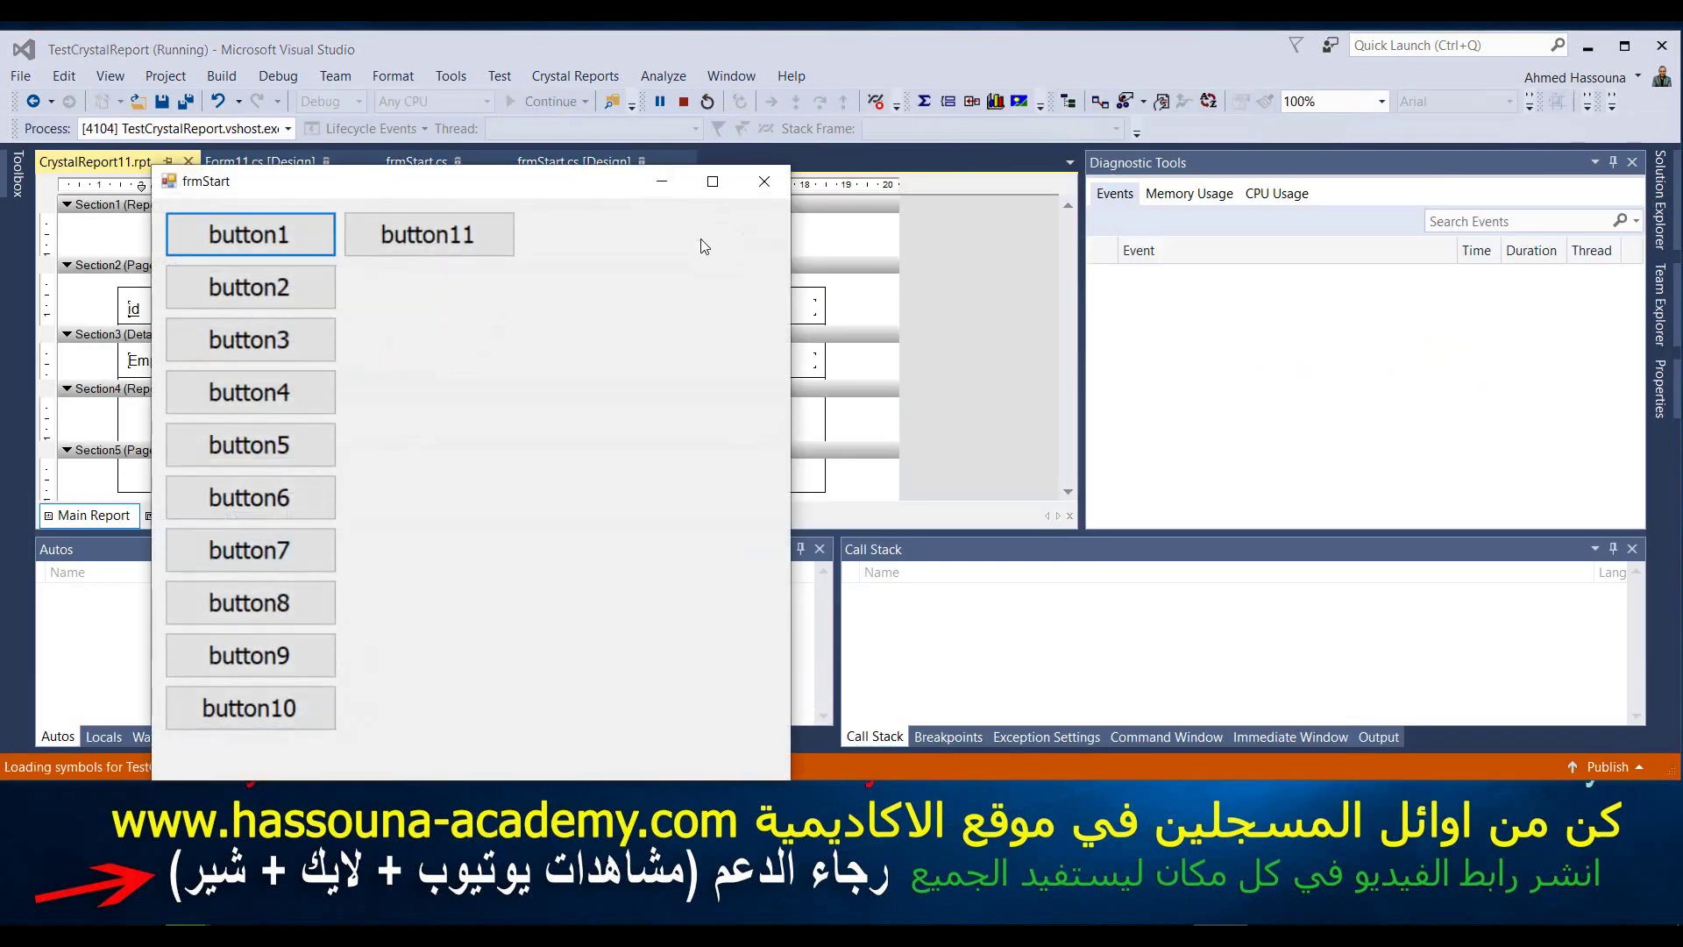
left_click(474, 237)
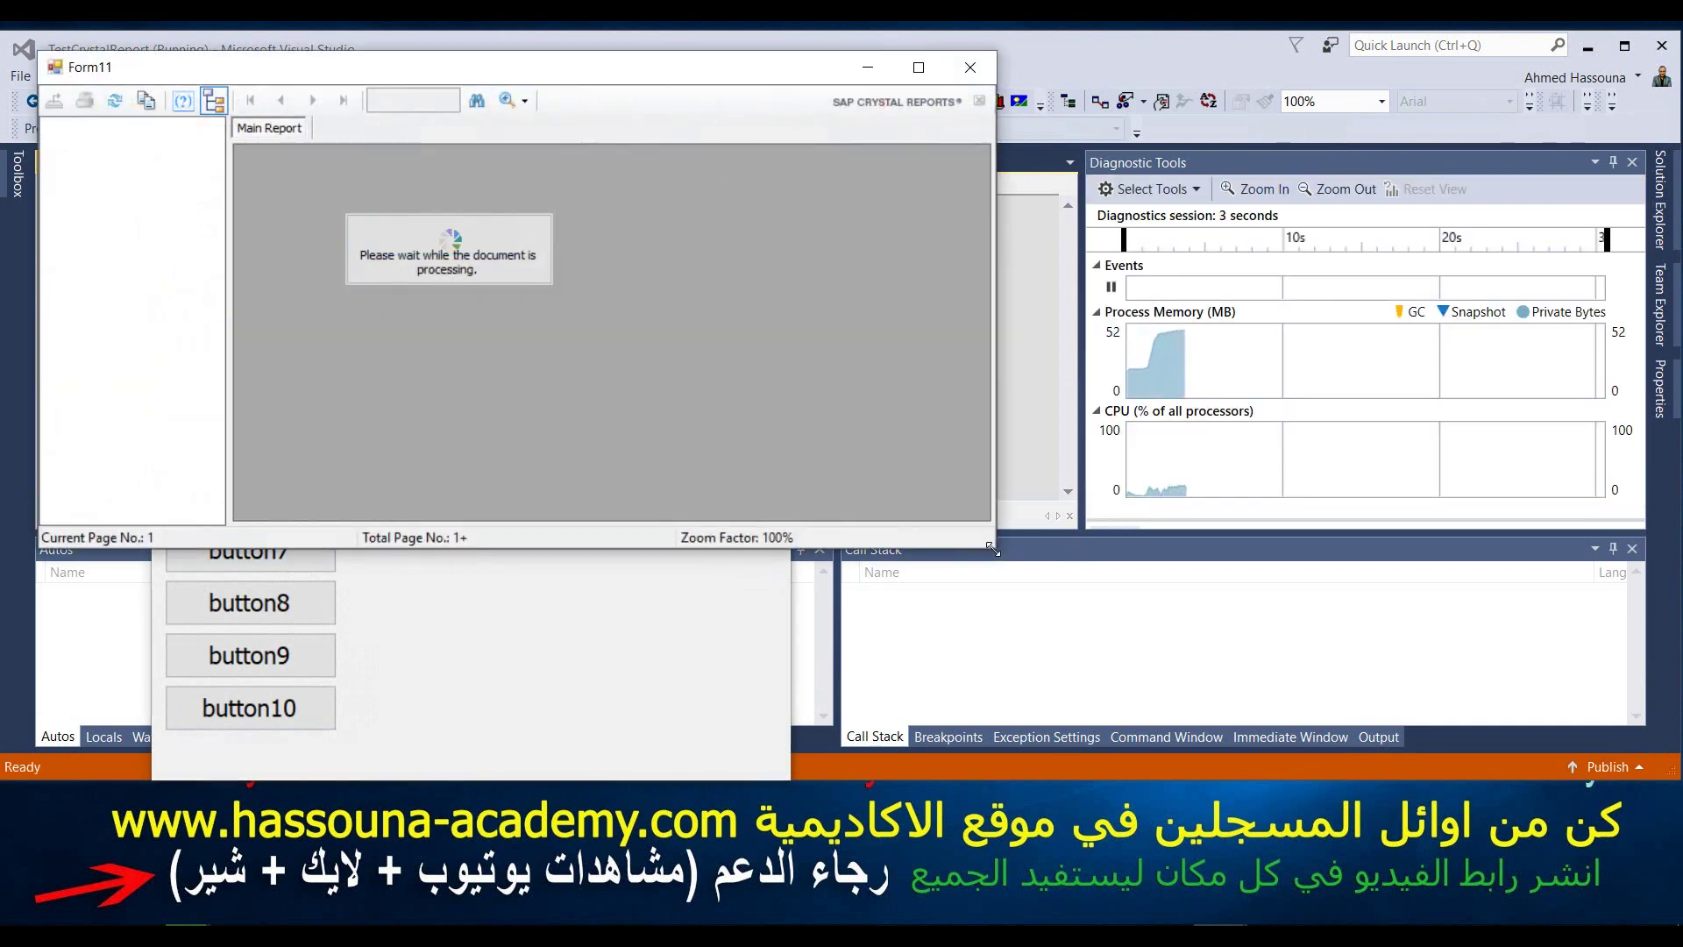
left_click_drag(992, 548, 1584, 759)
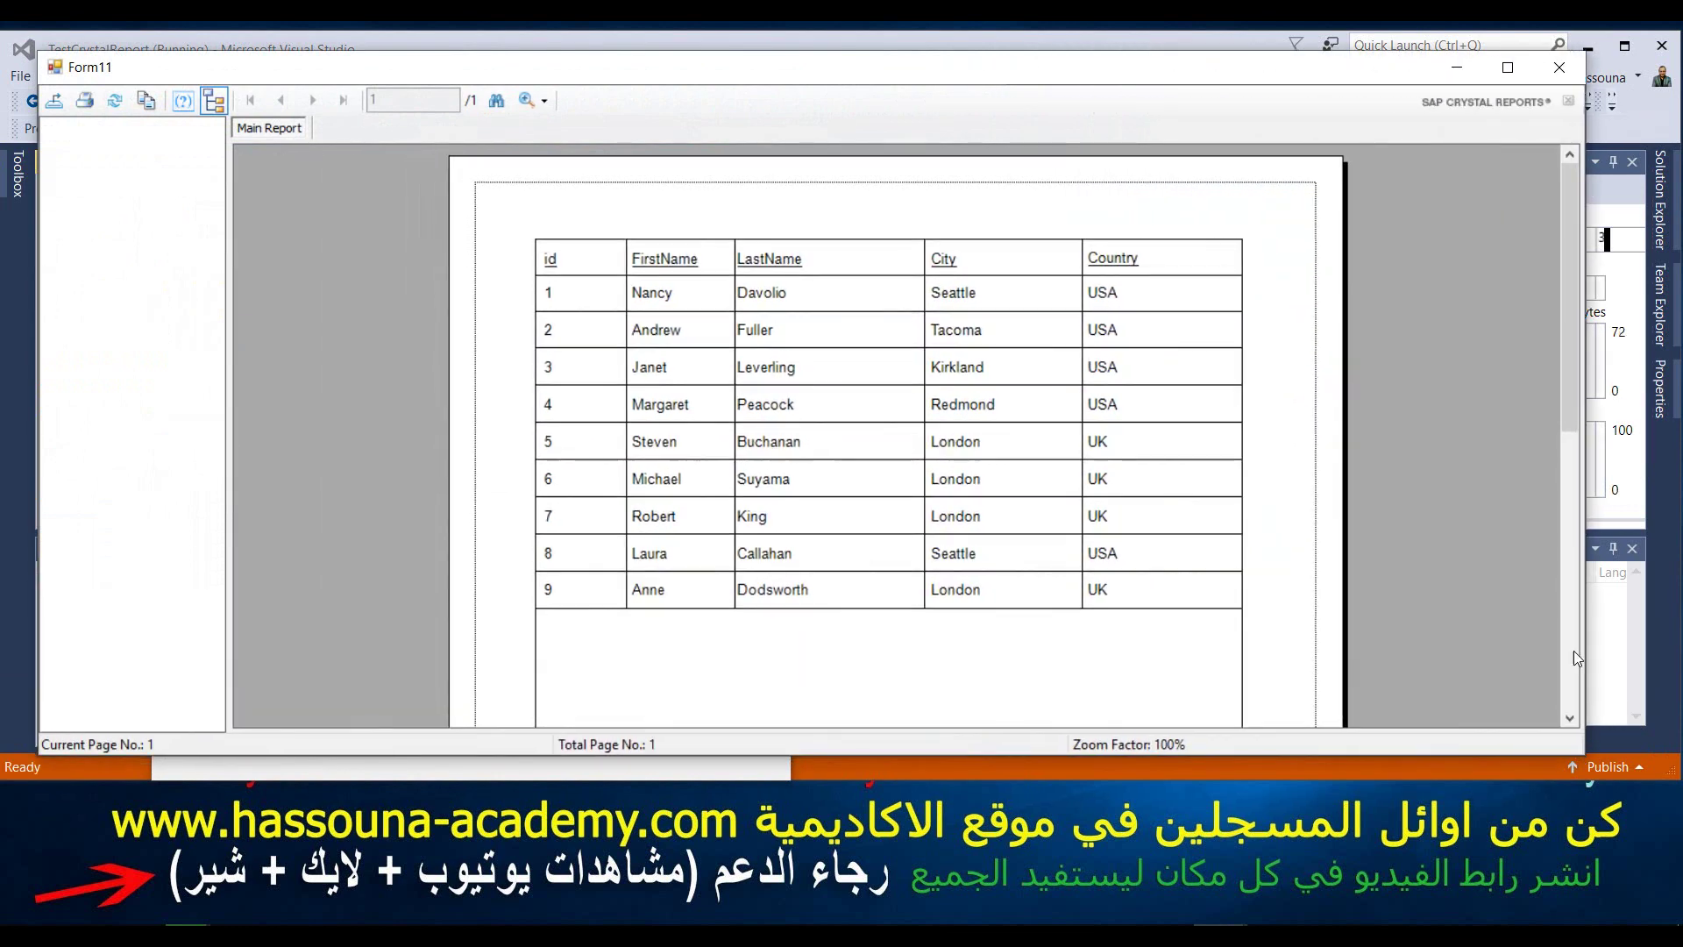
left_click(1560, 67)
left_click(774, 181)
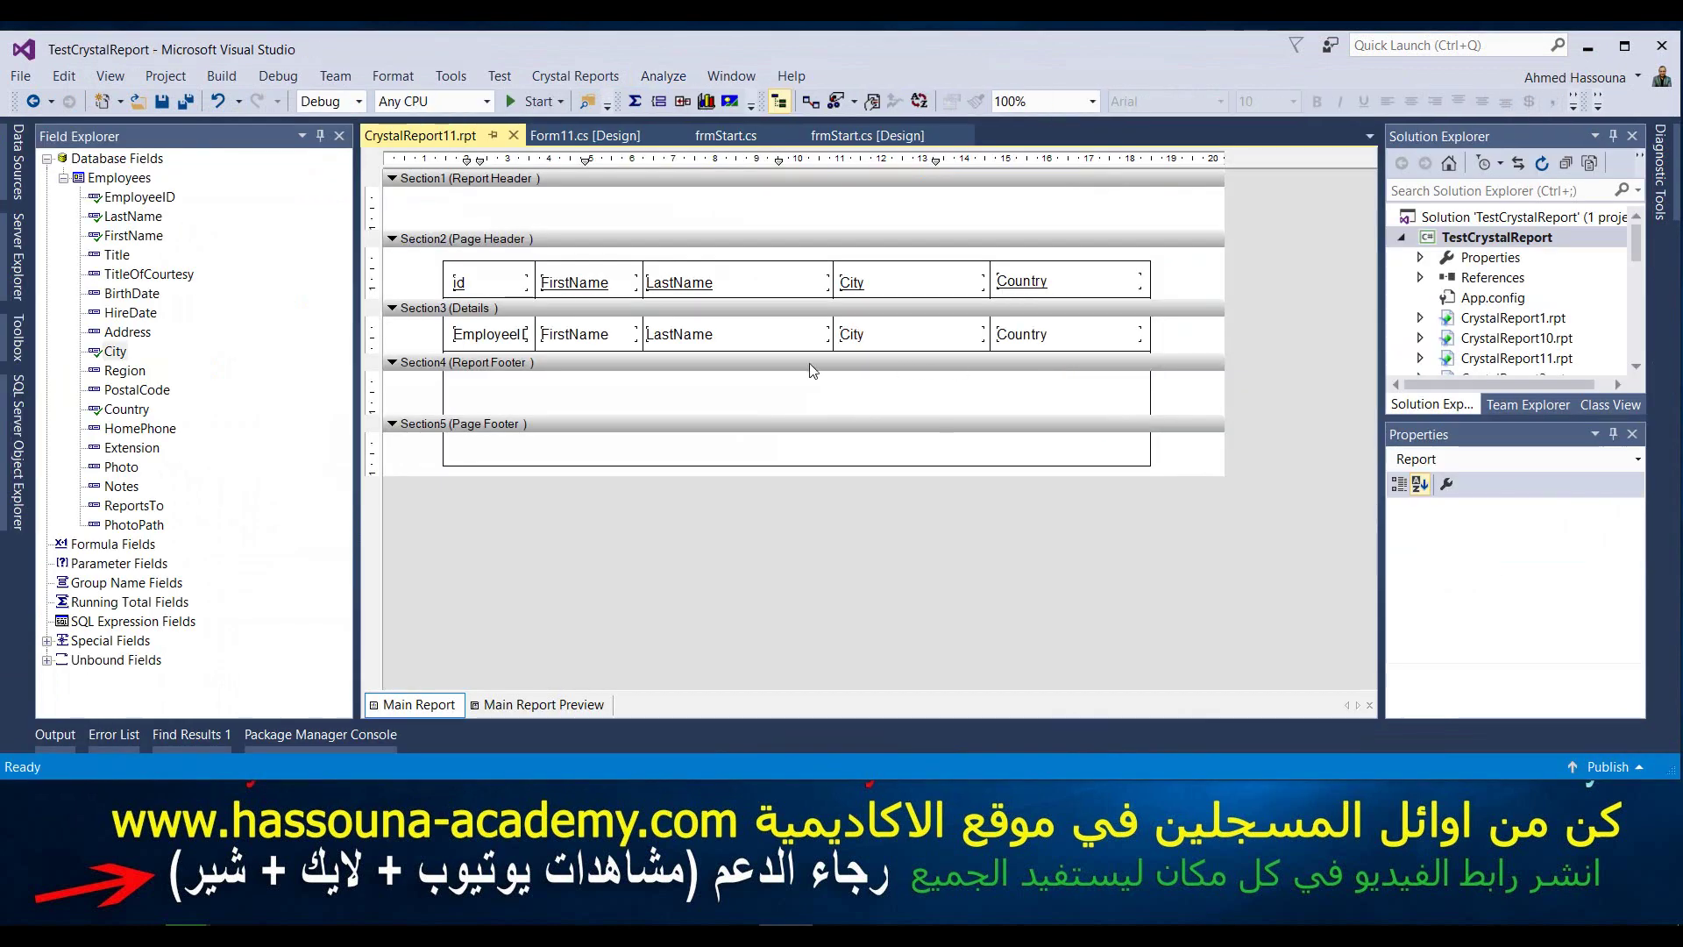
Step: Extend the id–FirstName divider line down to the bottom border in the Page Footer and save the report
left_click(537, 353)
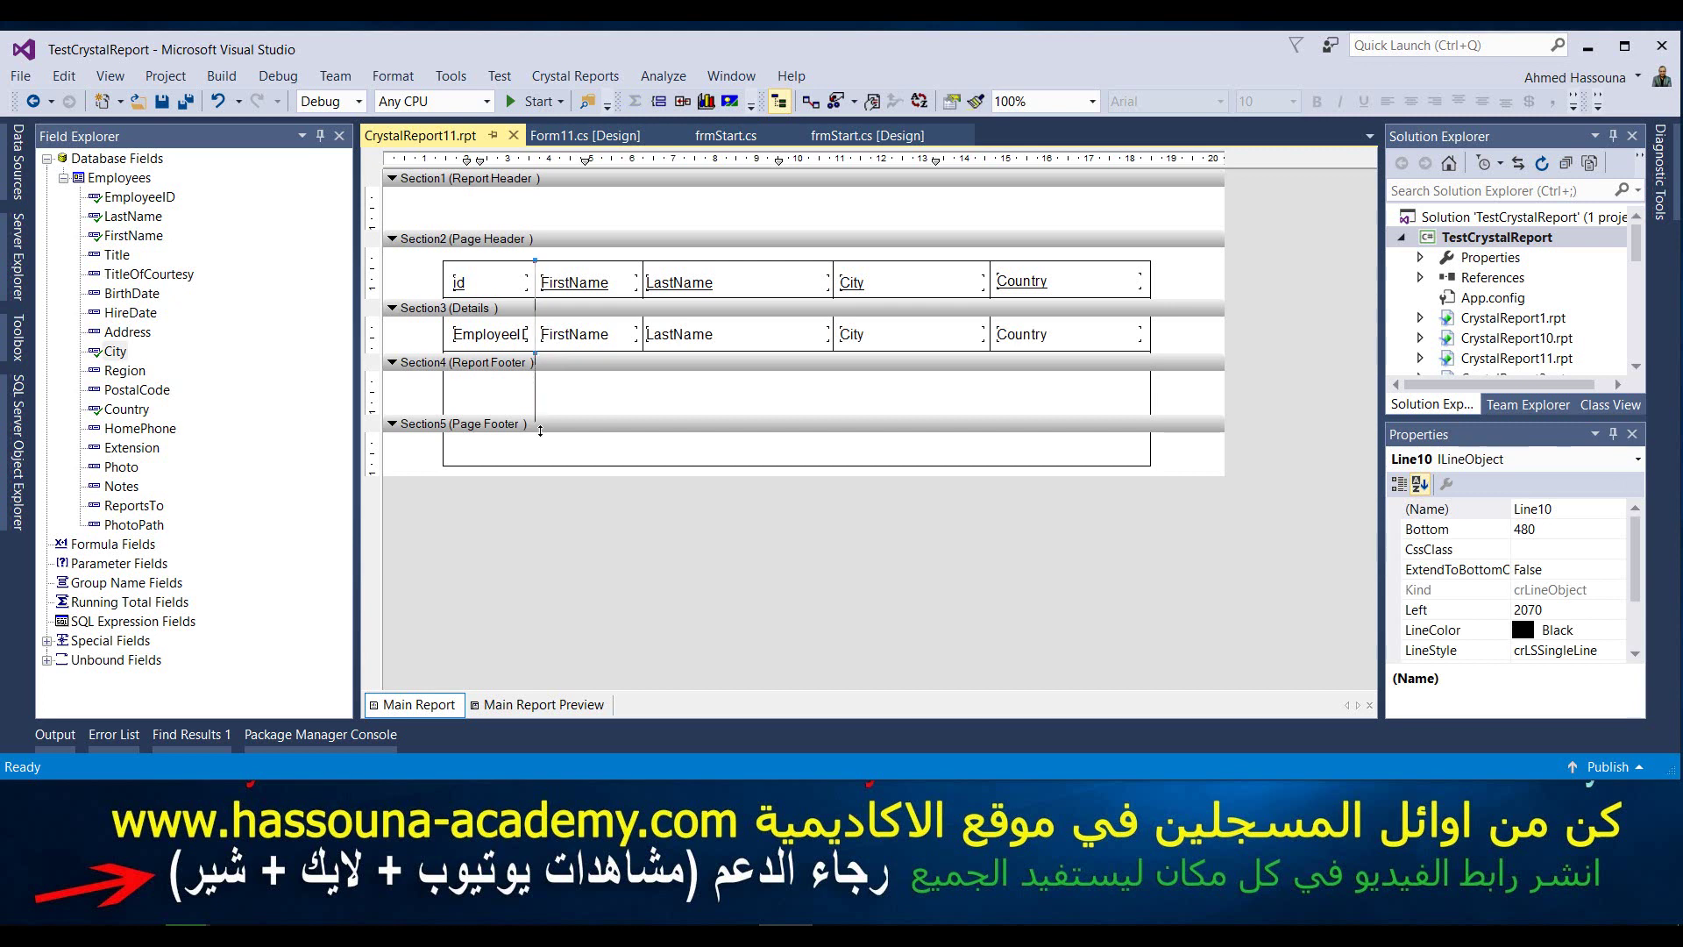
left_click(1199, 462)
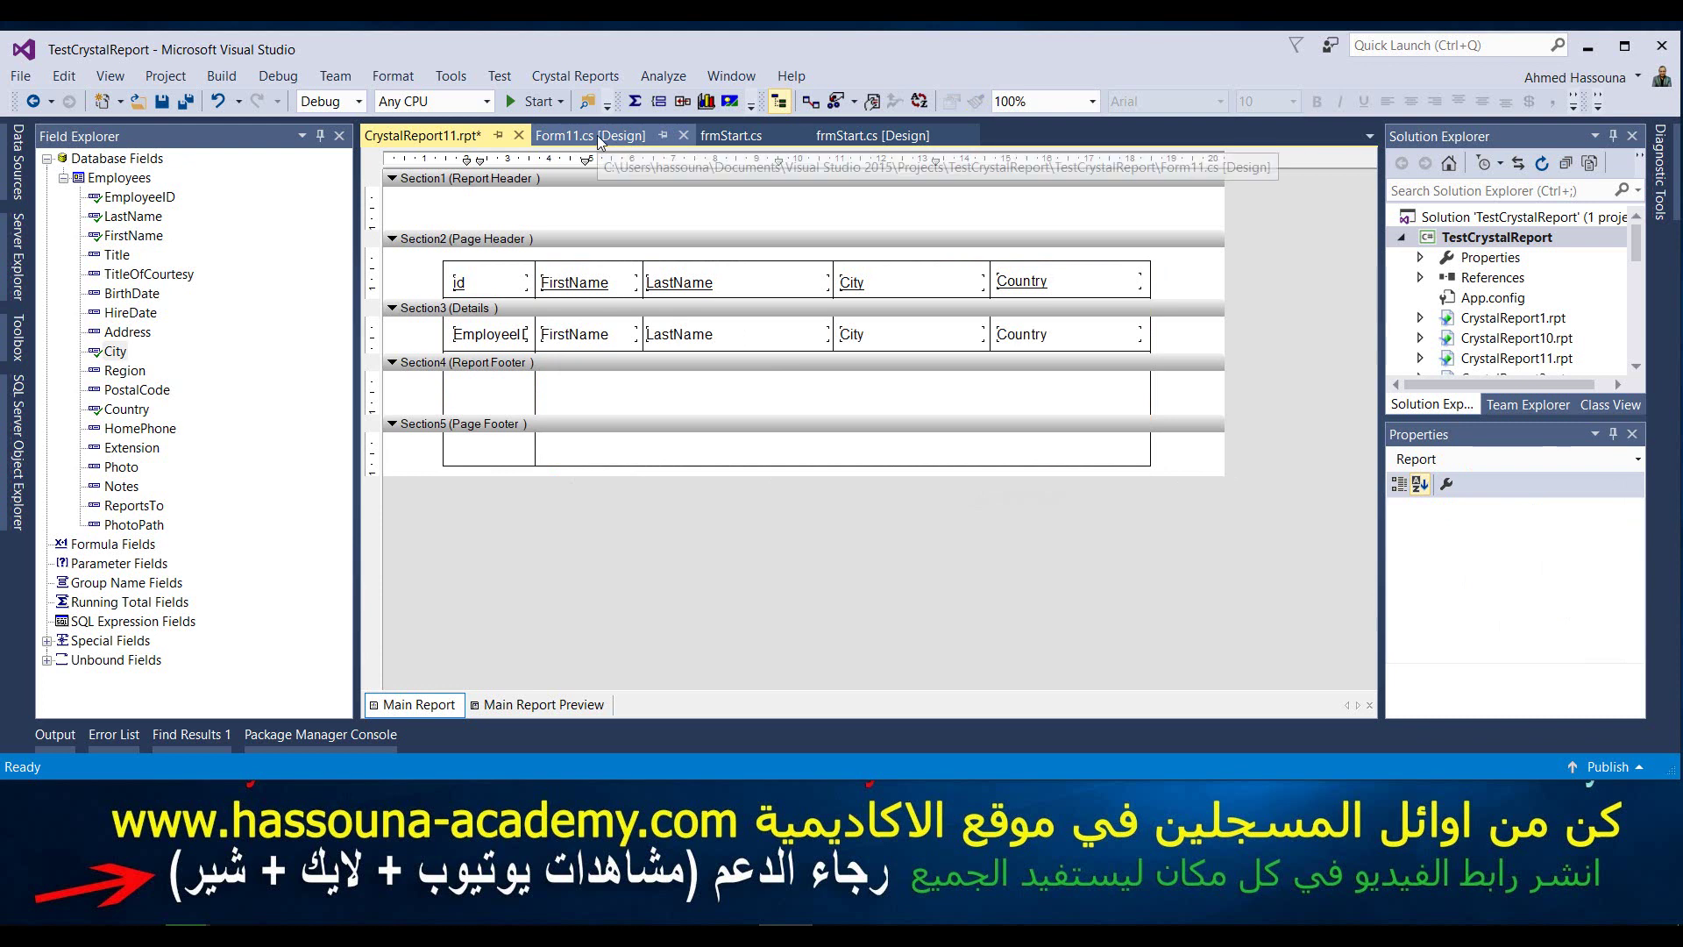
key("ctrl+s")
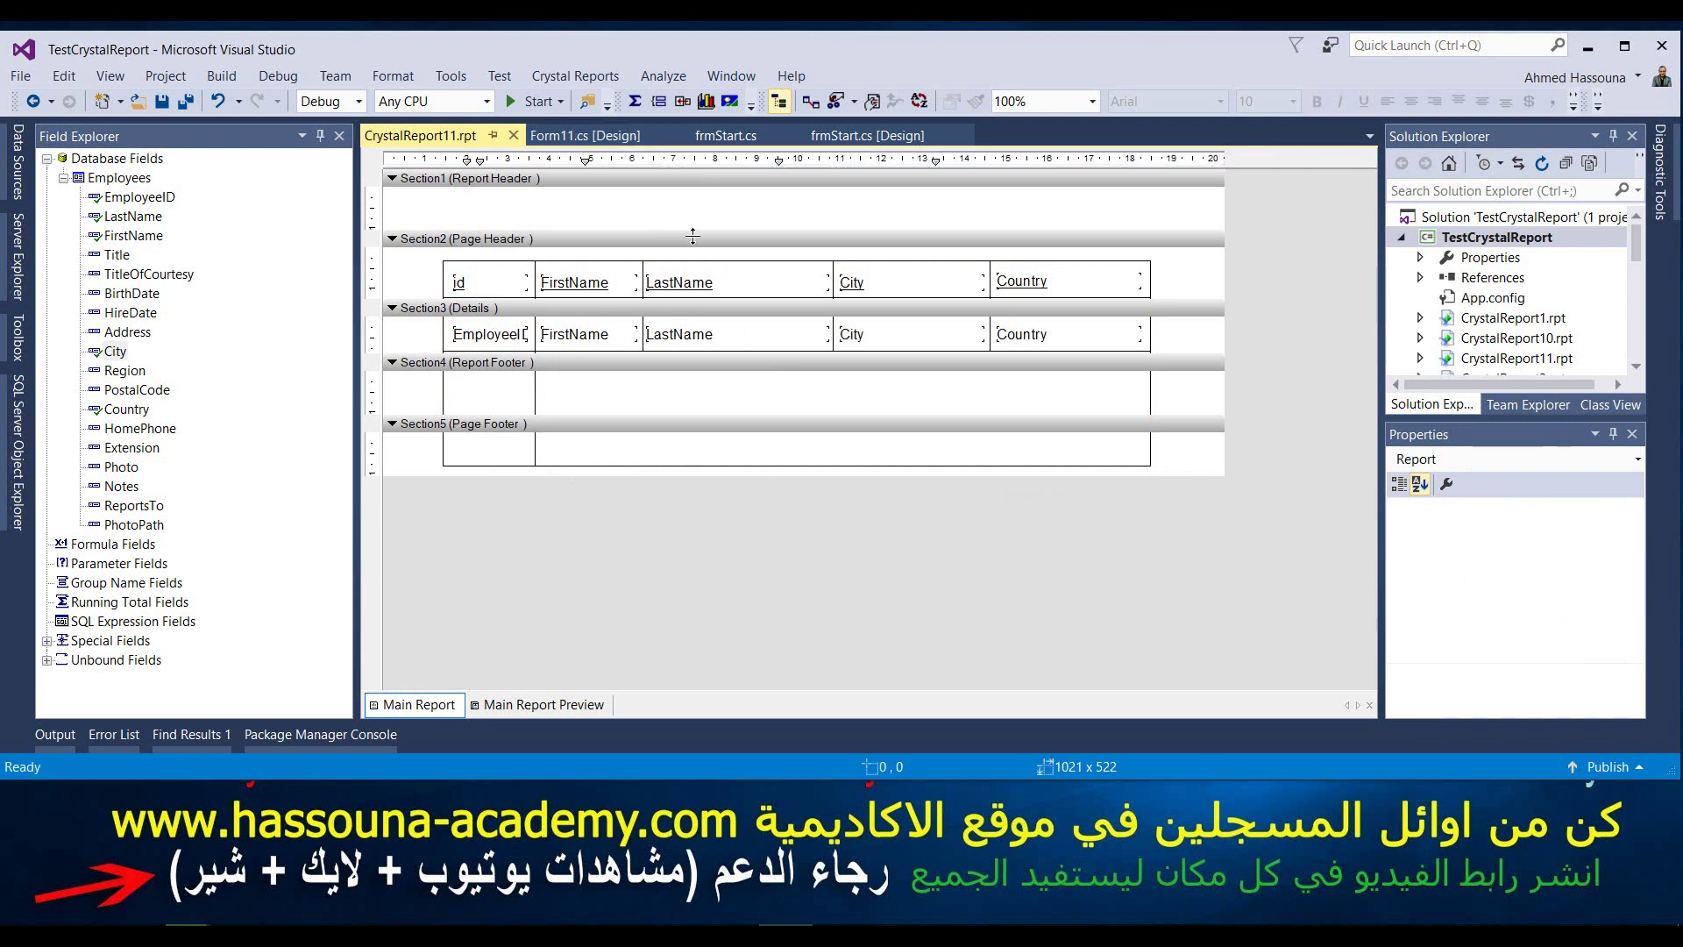
Step: Run the project, examine in Form11 how the id–FirstName divider runs to the page's bottom border, then close the forms and minimize Visual Studio
left_click(538, 103)
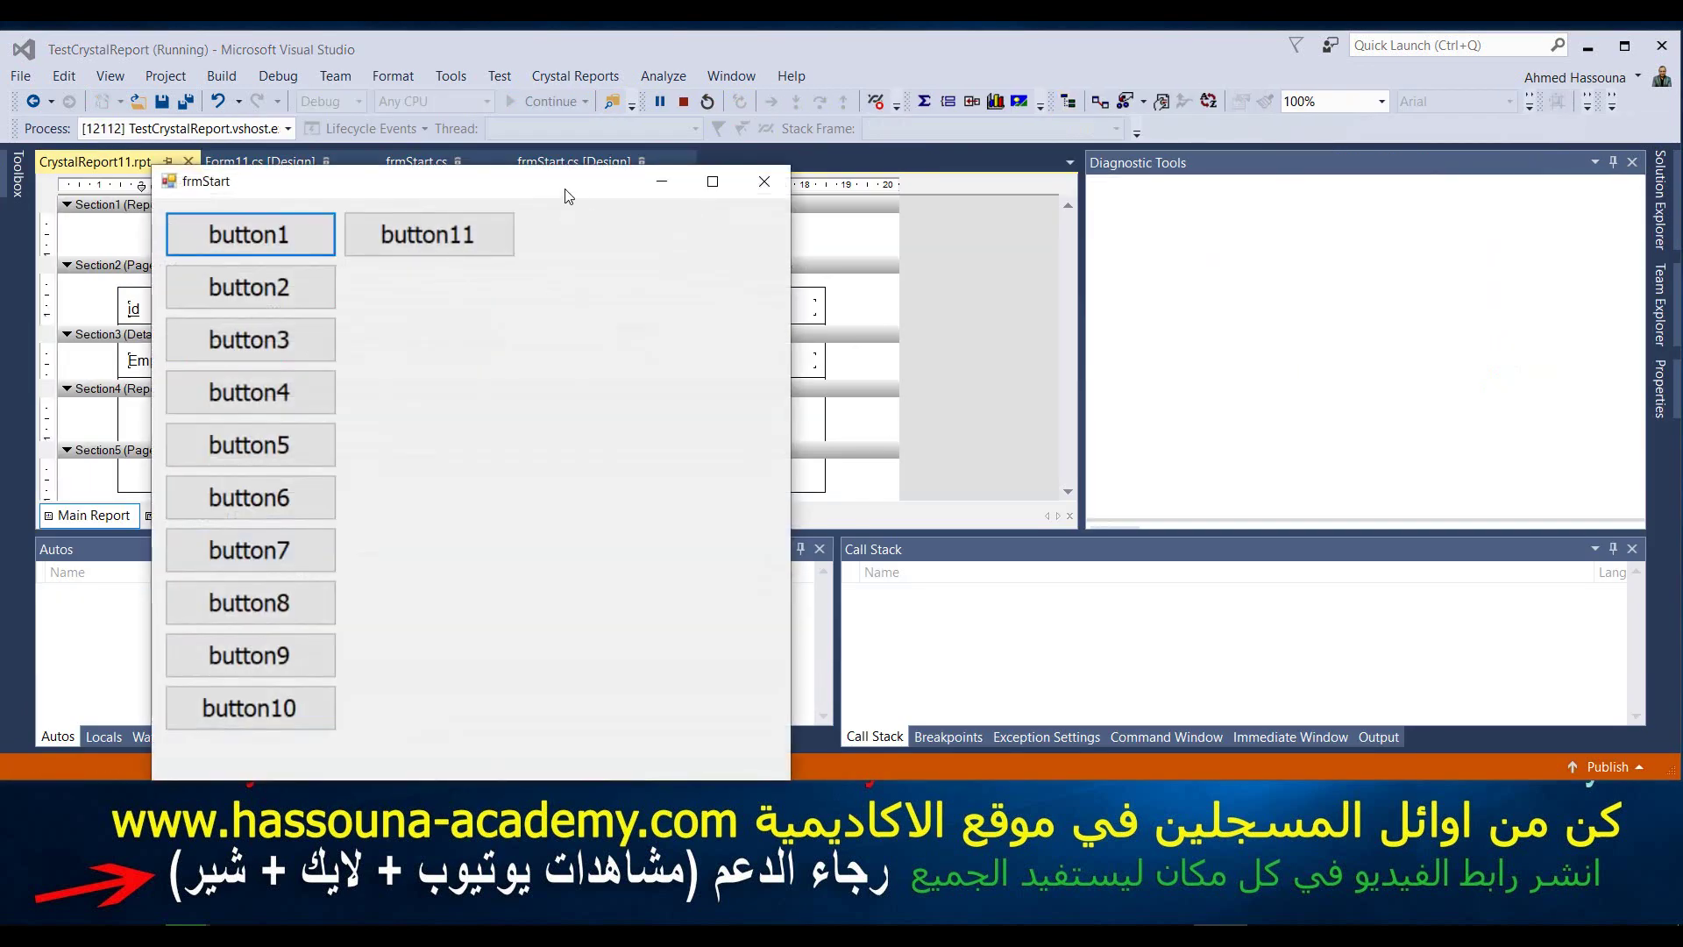
left_click_drag(568, 194, 552, 138)
left_click(461, 172)
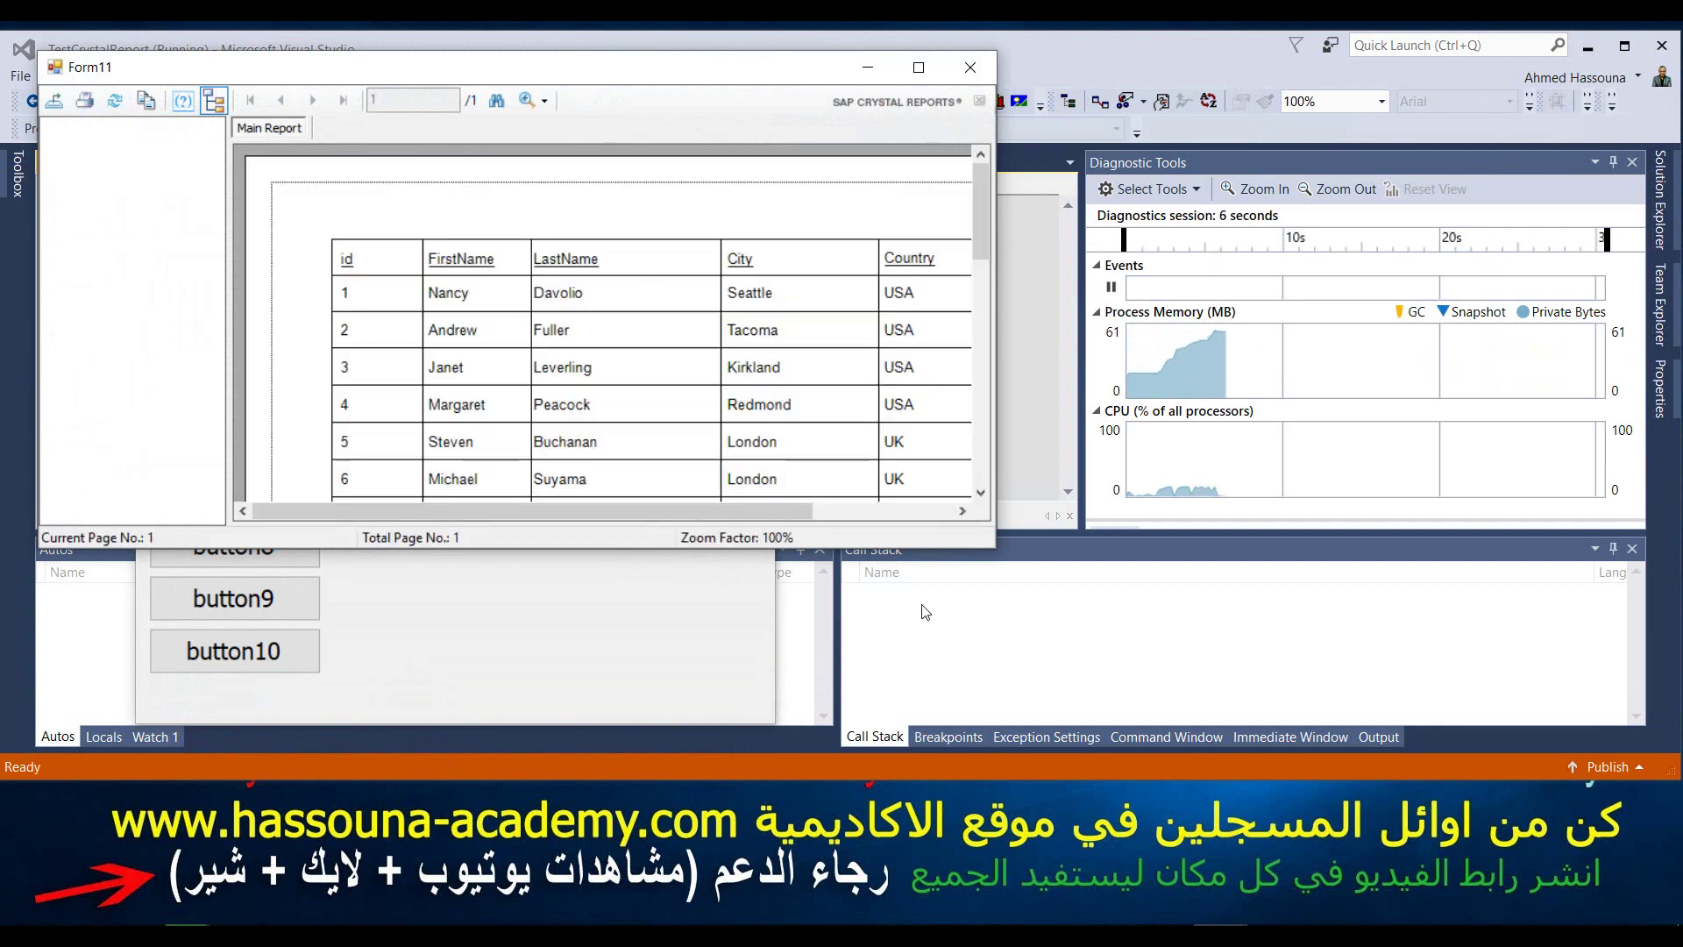
left_click_drag(995, 548, 1653, 761)
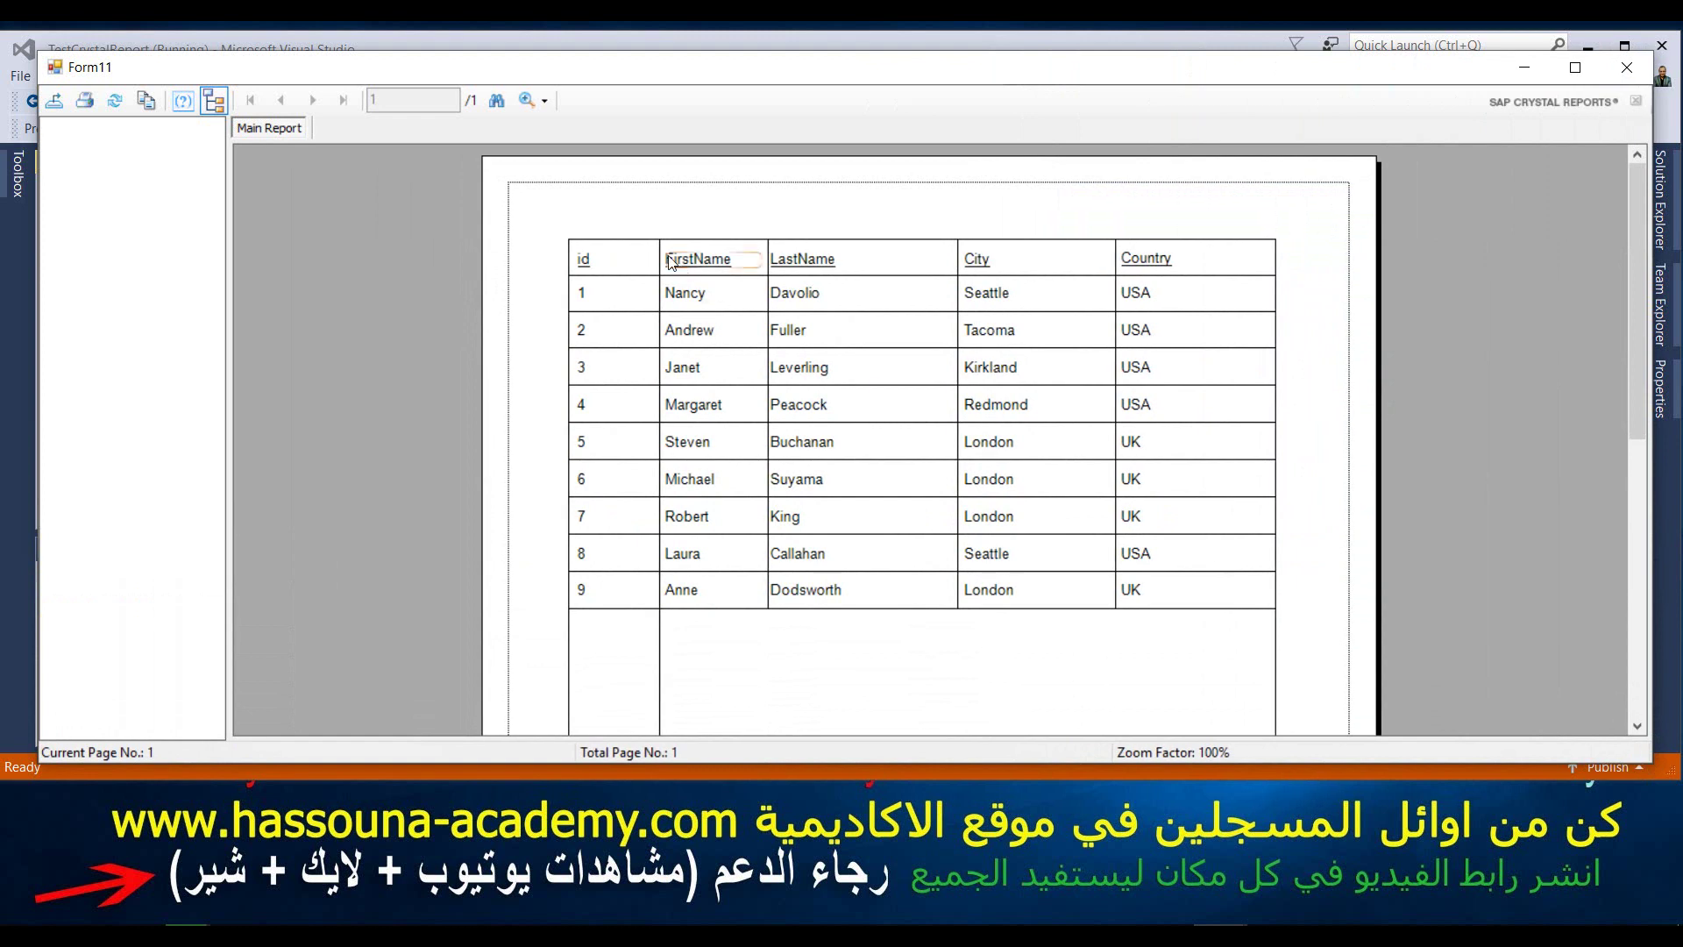
scroll(702, 400, "down", 5)
scroll(737, 480, "up", 5)
scroll(602, 424, "down", 5)
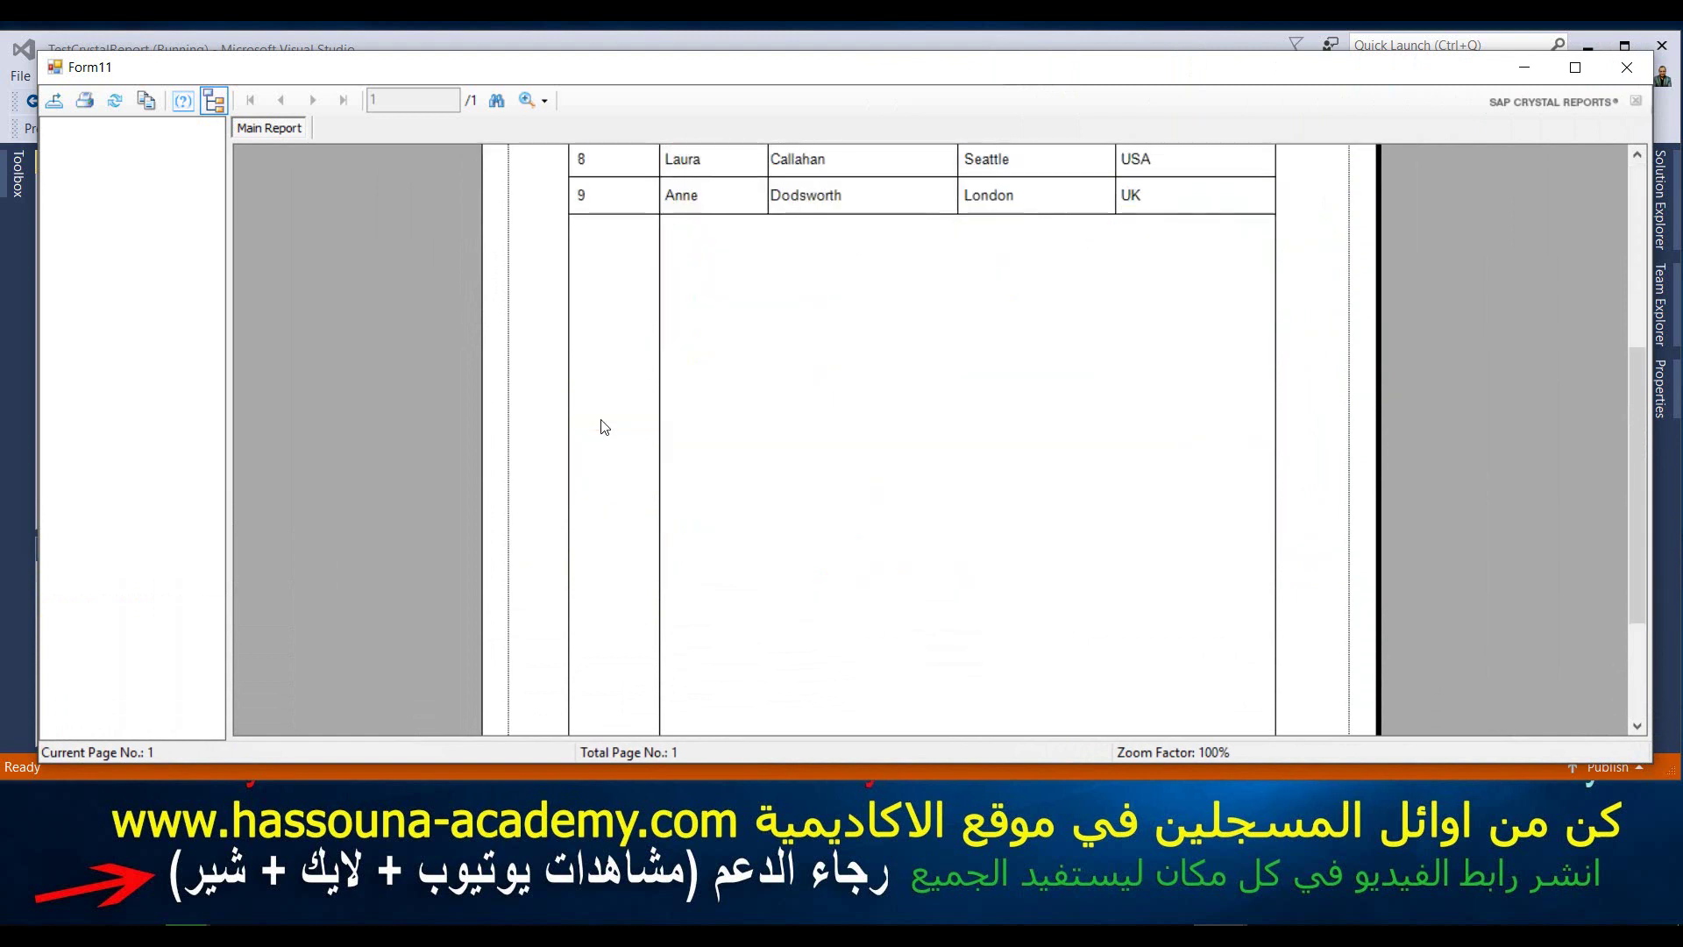
scroll(605, 413, "up", 5)
scroll(661, 430, "down", 5)
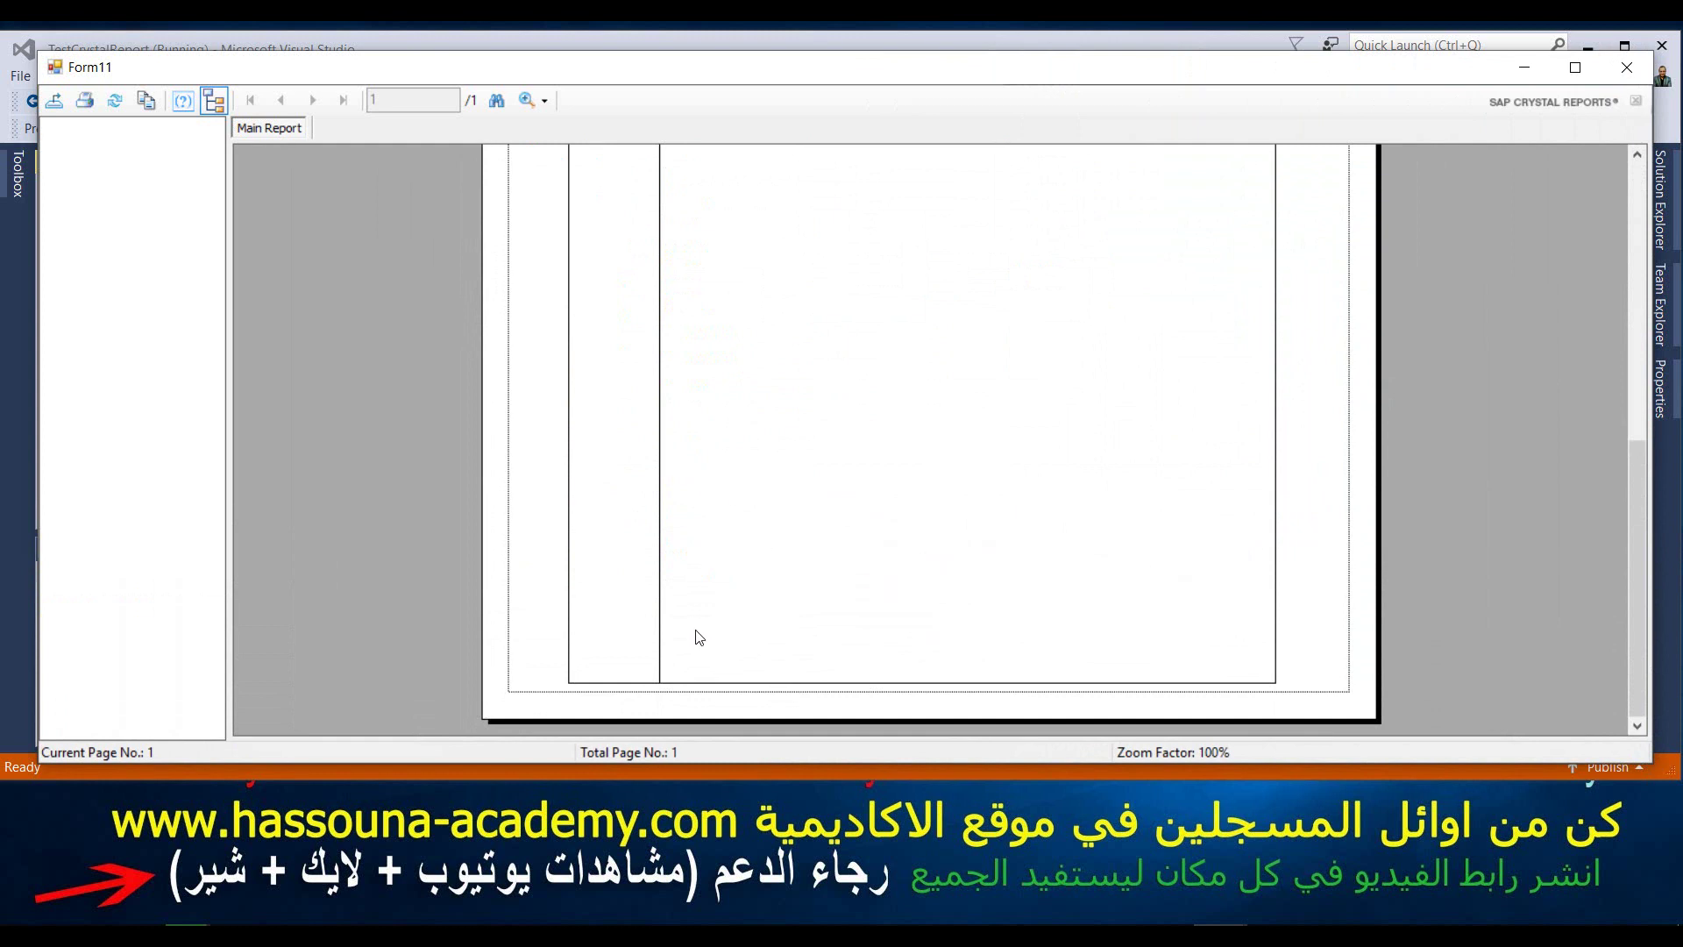
scroll(699, 631, "up", 5)
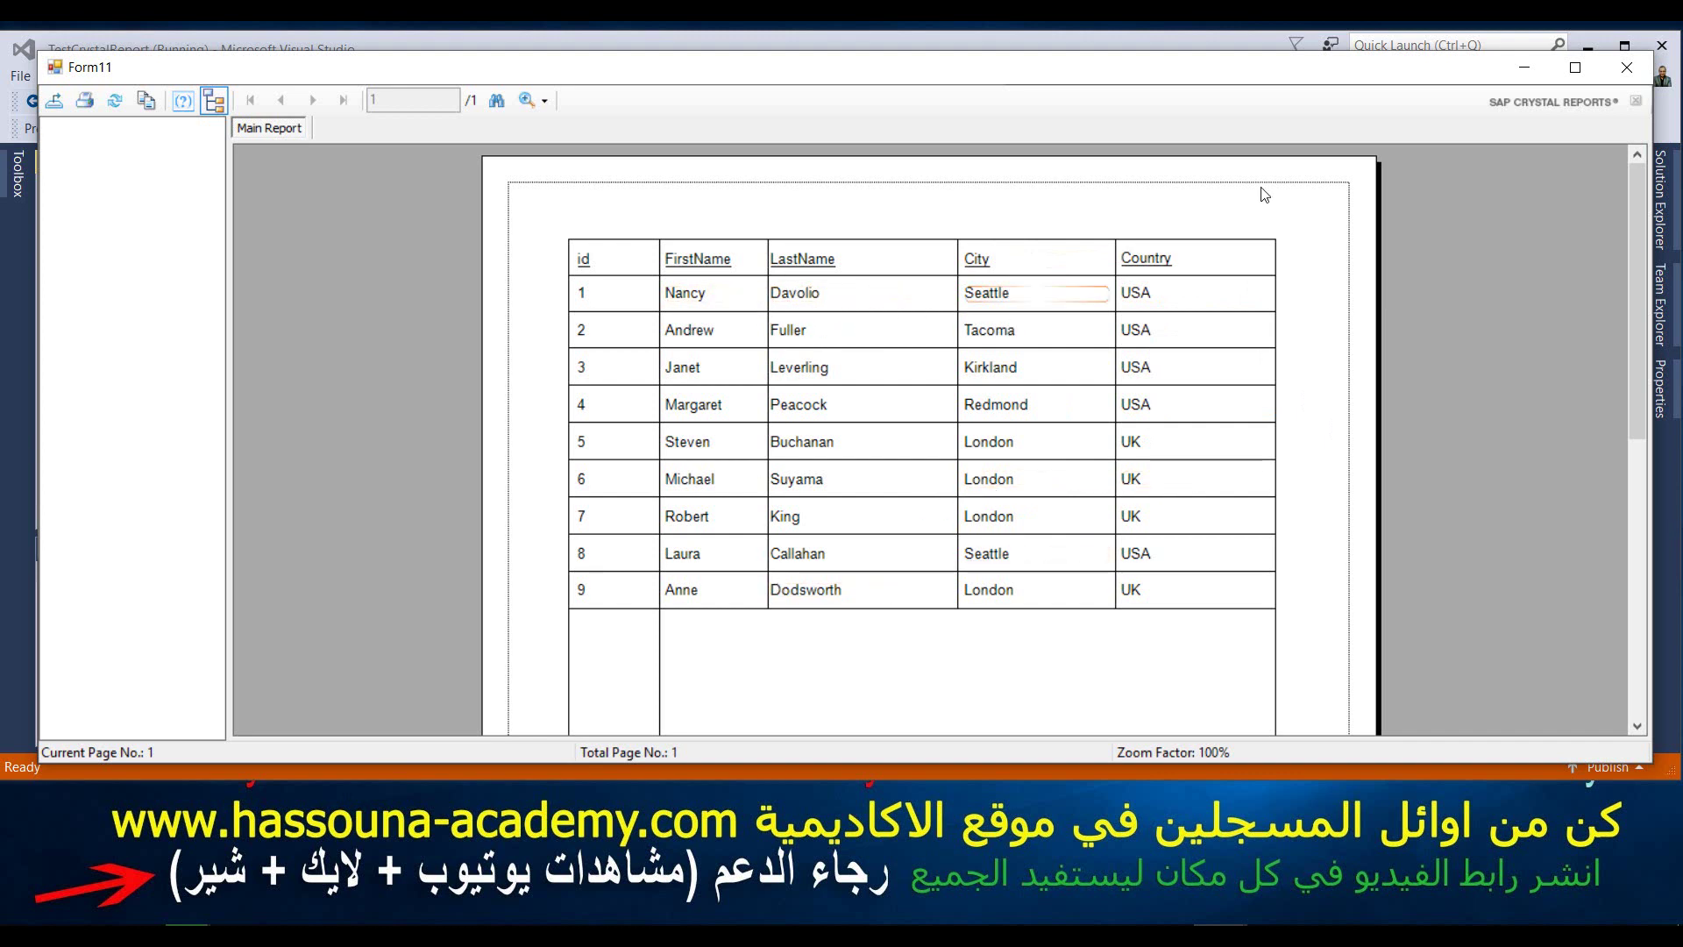
left_click(1627, 68)
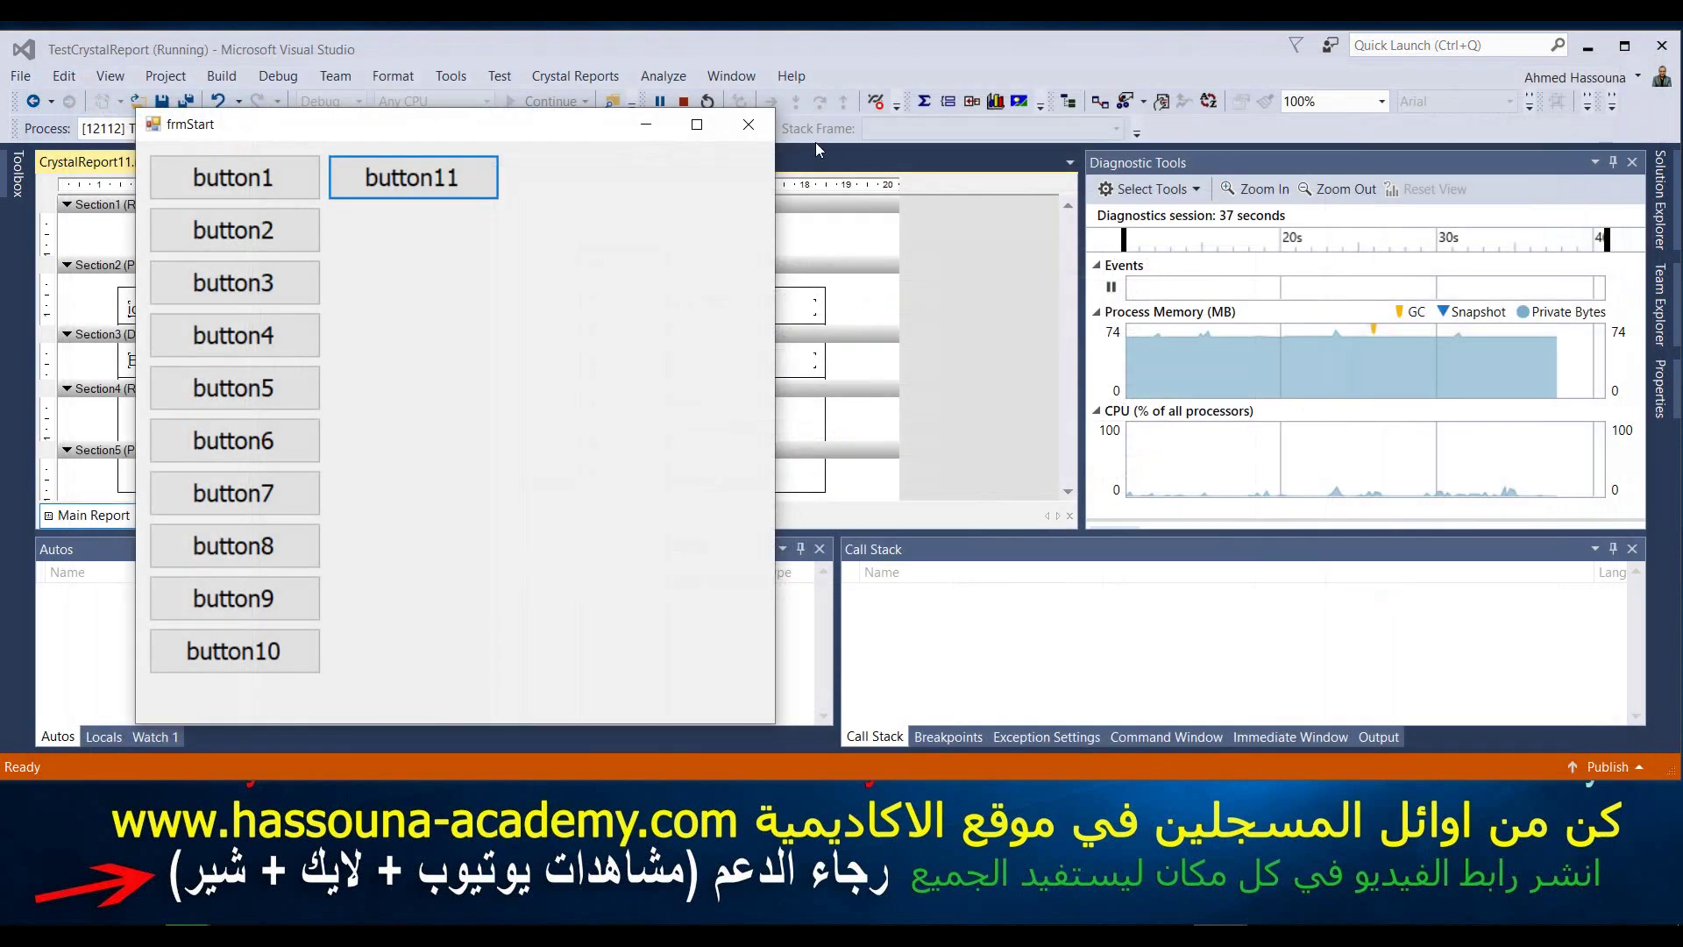
left_click(752, 124)
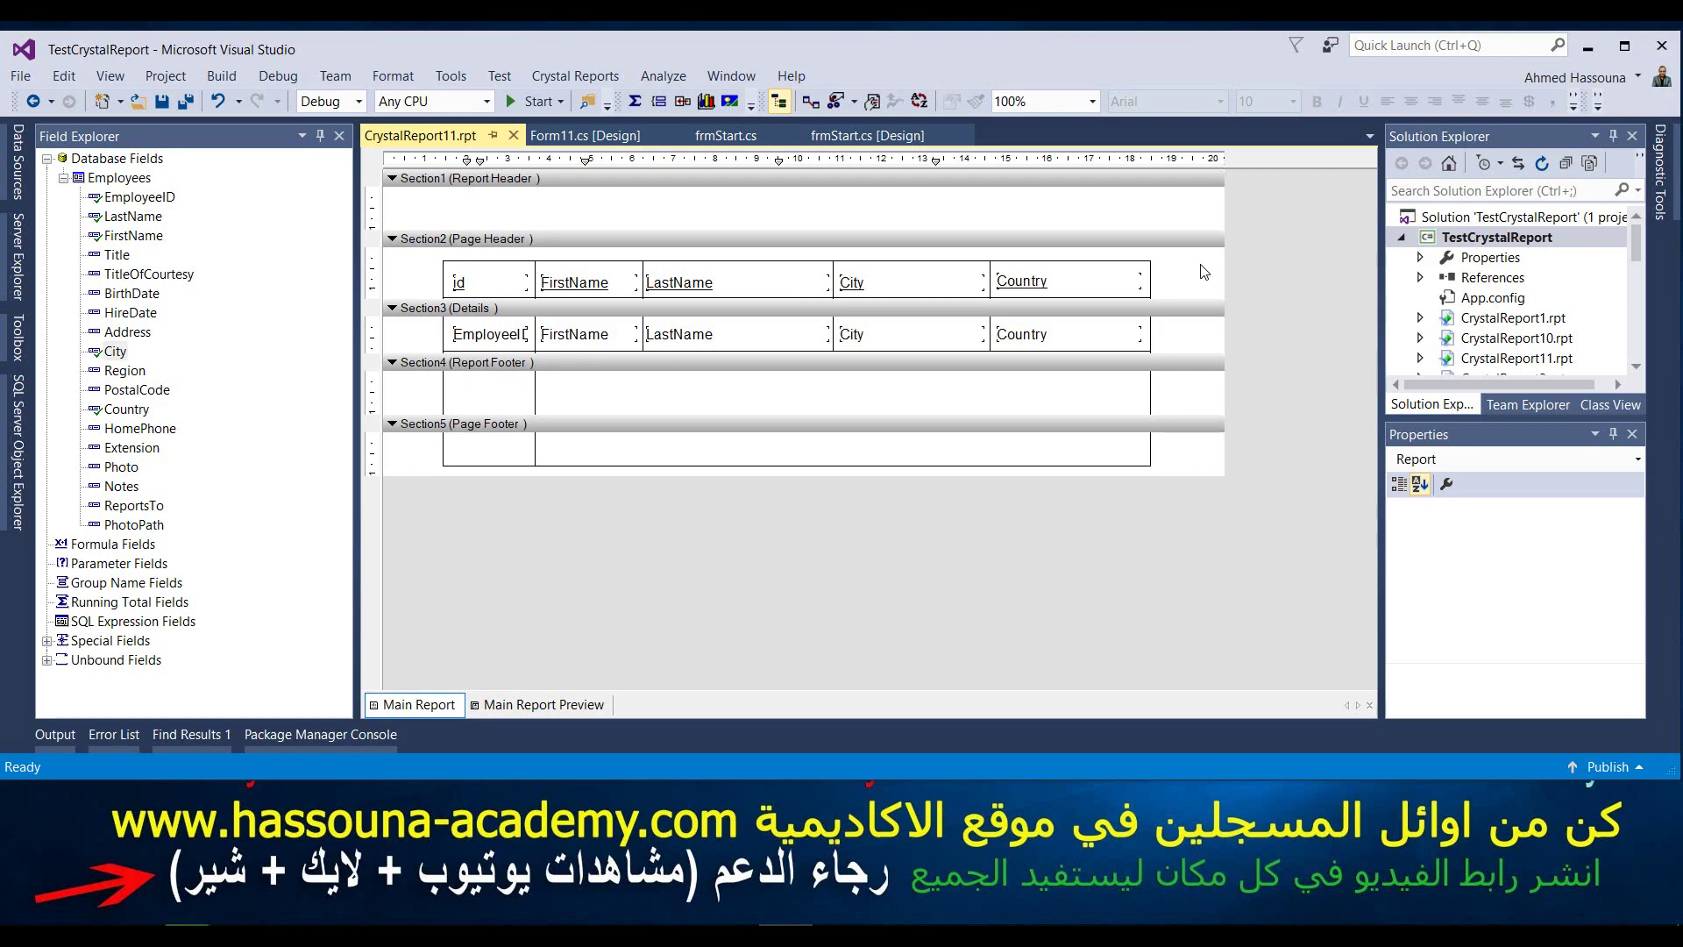
left_click(1588, 47)
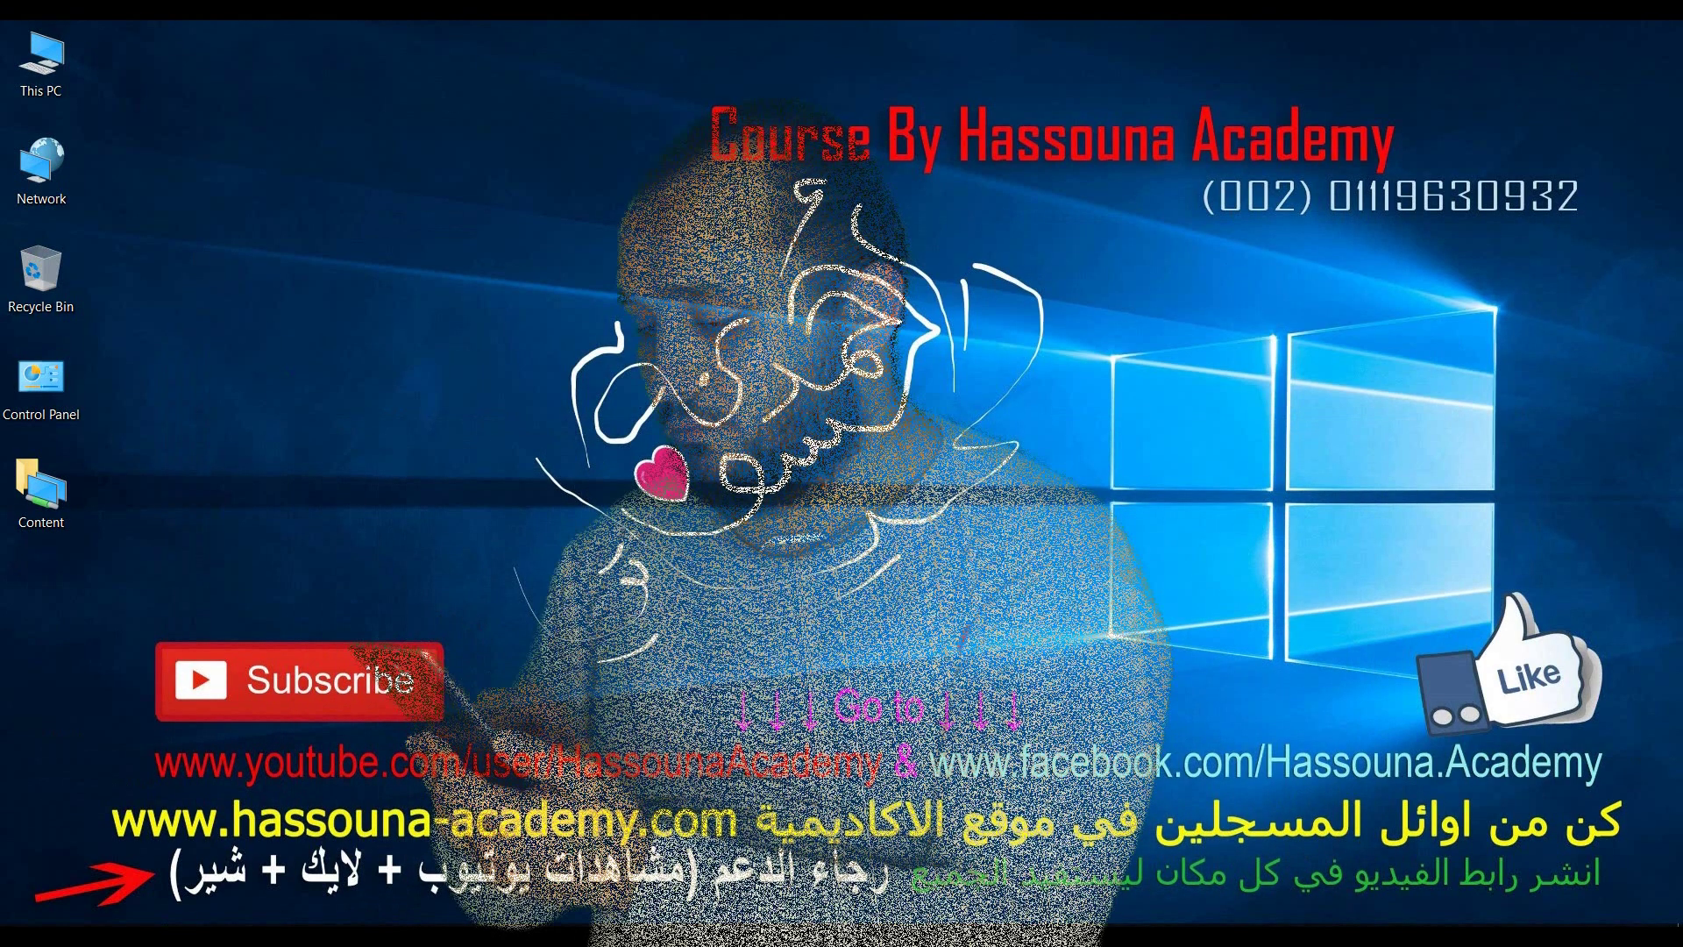